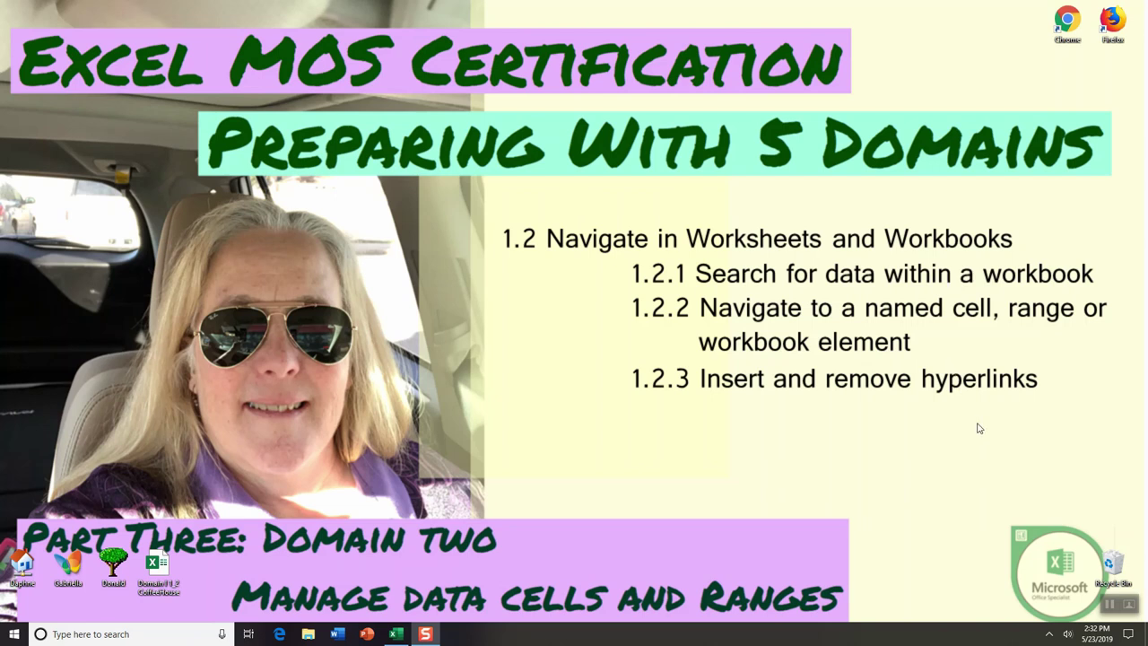
Bring the CoffeeHouse workbook forward and fill cell F9 (value 13) yellow
{"action": "left_click", "coordinate": [398, 635]}
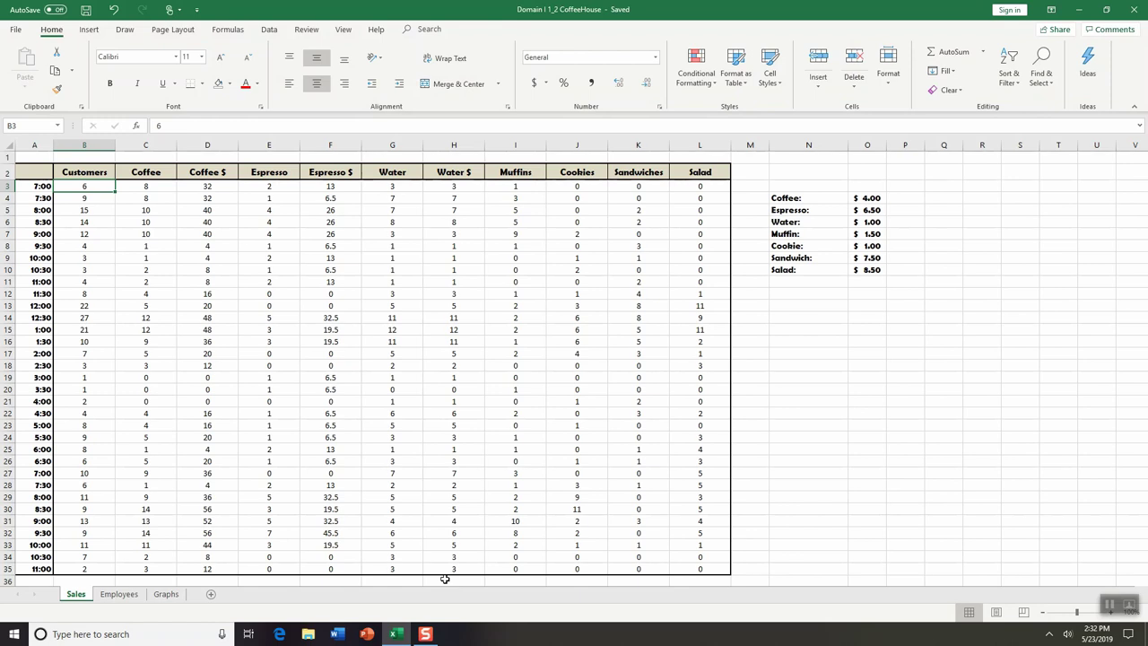
{"action": "left_click", "coordinate": [344, 258]}
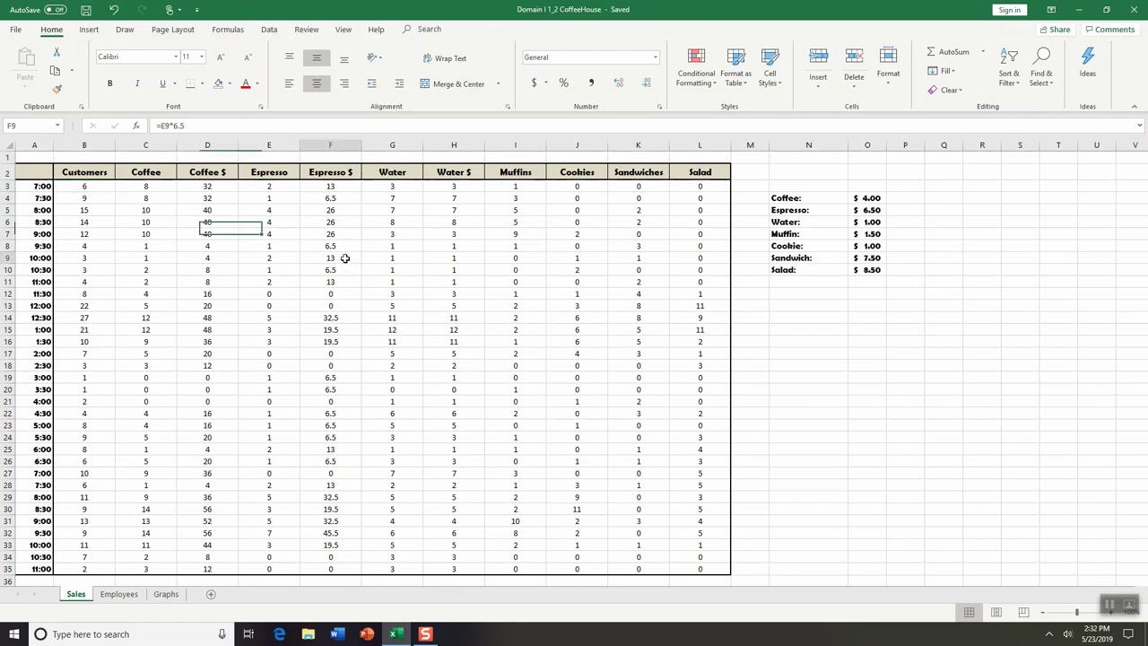
{"action": "left_click", "coordinate": [345, 137]}
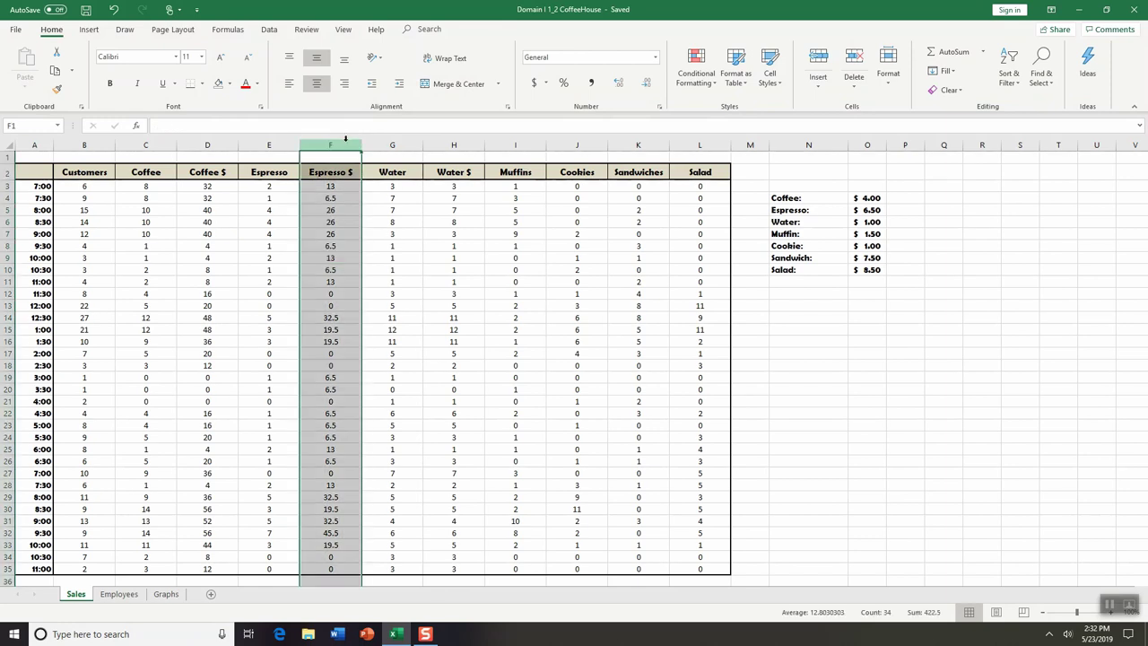
{"action": "left_click", "coordinate": [334, 259]}
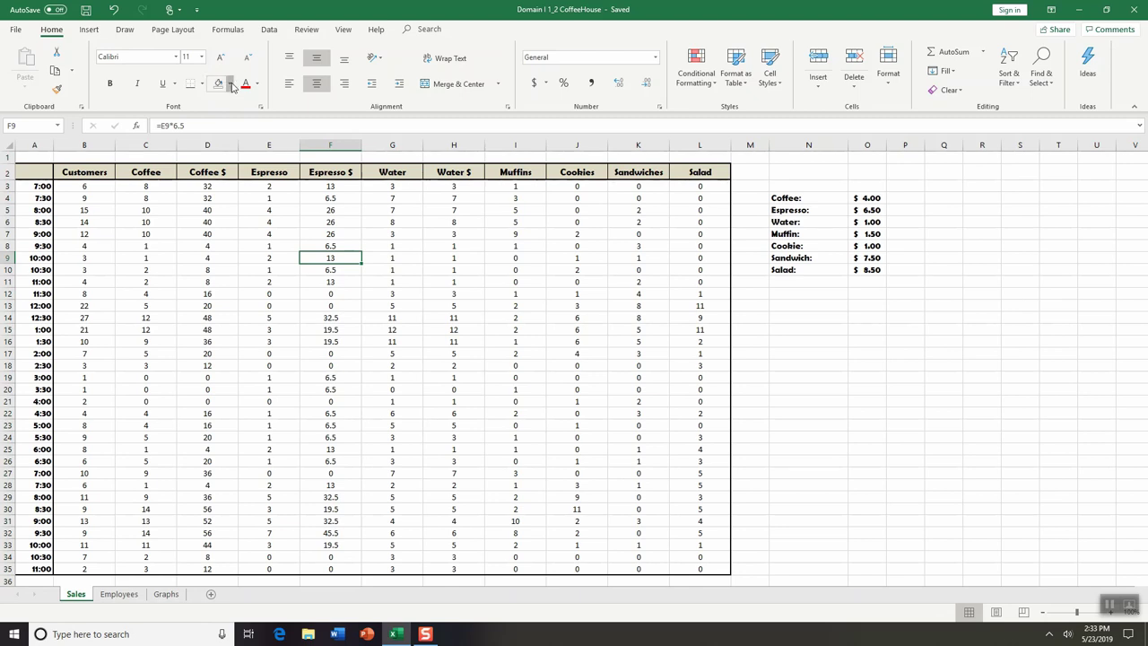
{"action": "left_click", "coordinate": [231, 87]}
{"action": "left_click", "coordinate": [243, 179]}
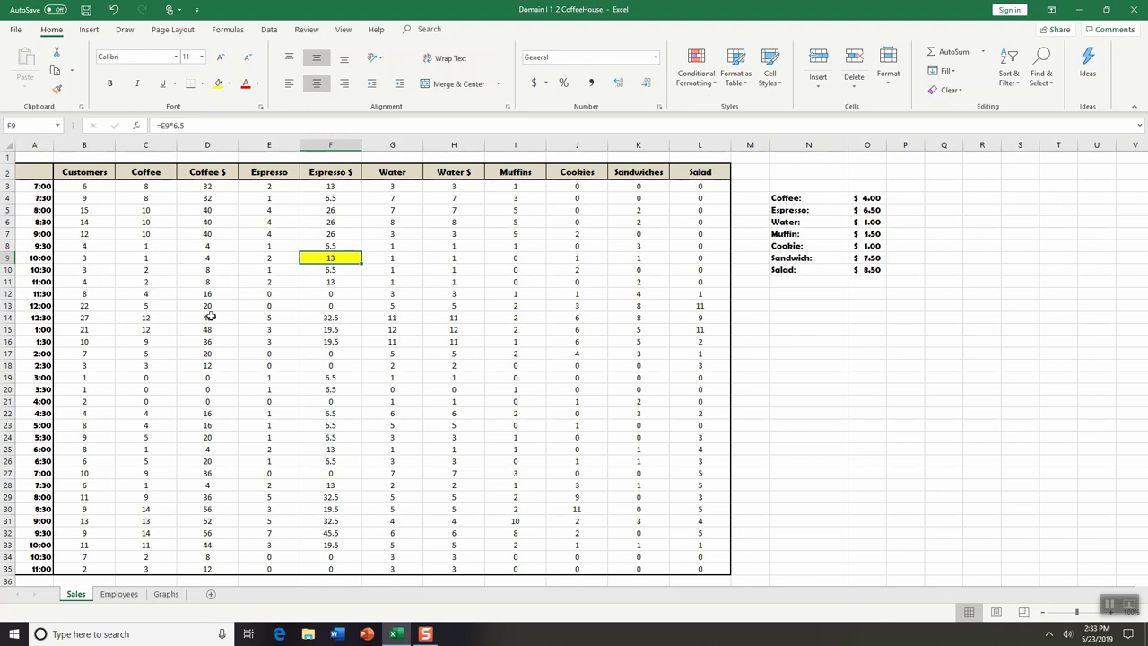
Inspect the Coffee and Coffee $ columns C and D, their sums and the D14 formula
{"action": "left_click", "coordinate": [206, 146]}
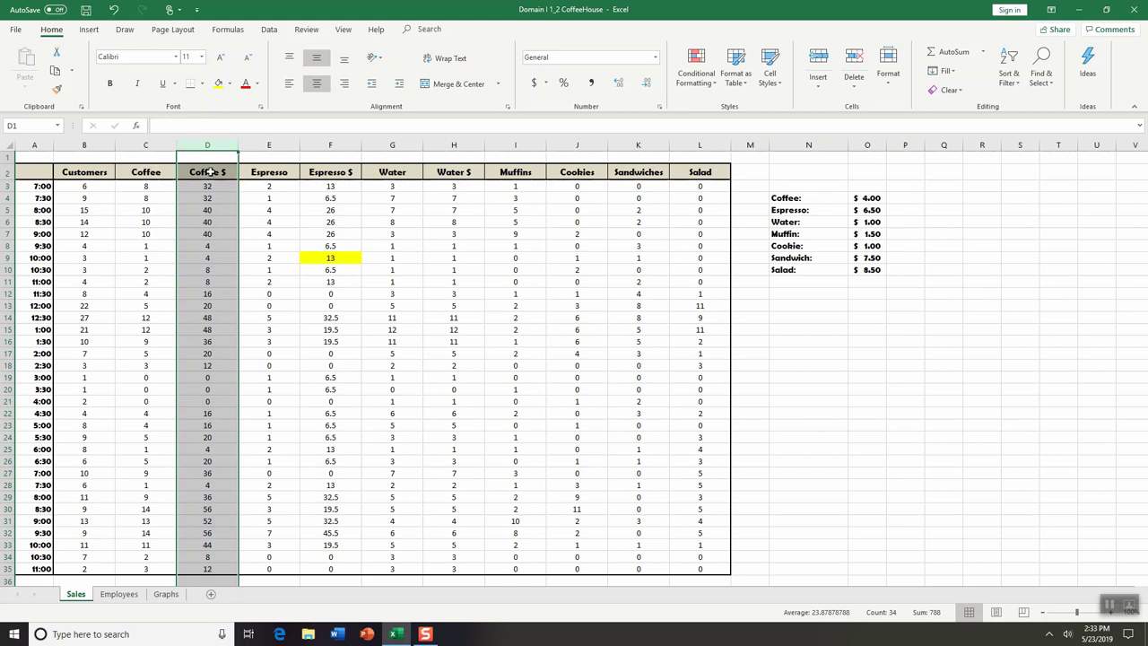
{"action": "left_click", "coordinate": [208, 172]}
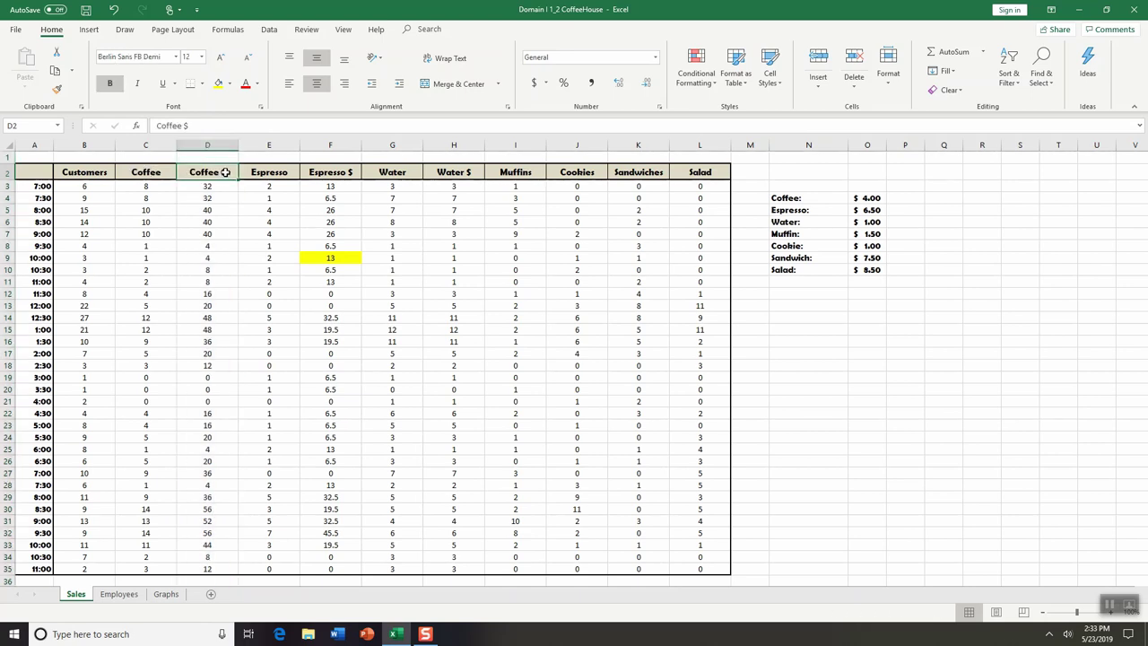
{"action": "left_click", "coordinate": [151, 172]}
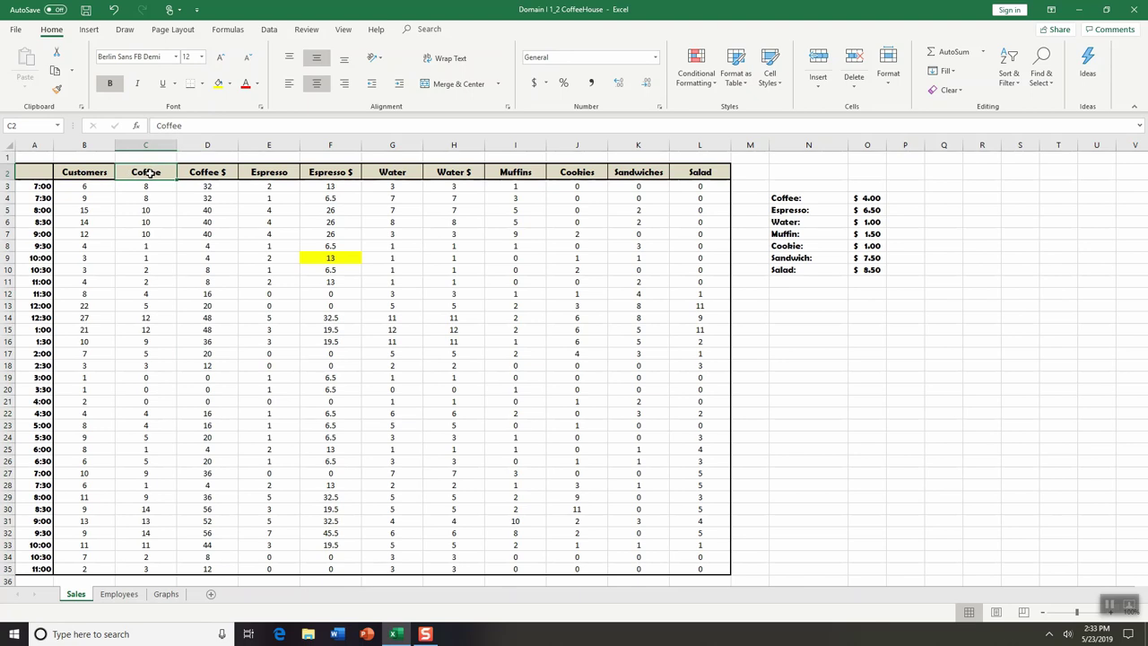
{"action": "left_click", "coordinate": [164, 145]}
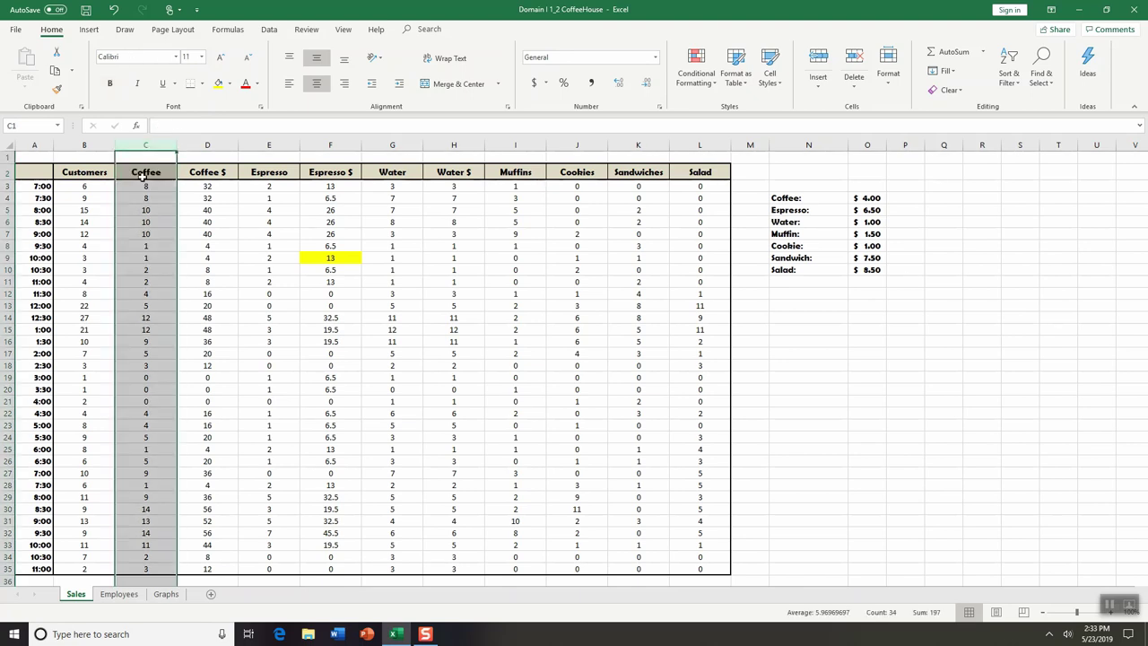
{"action": "left_click", "coordinate": [145, 172]}
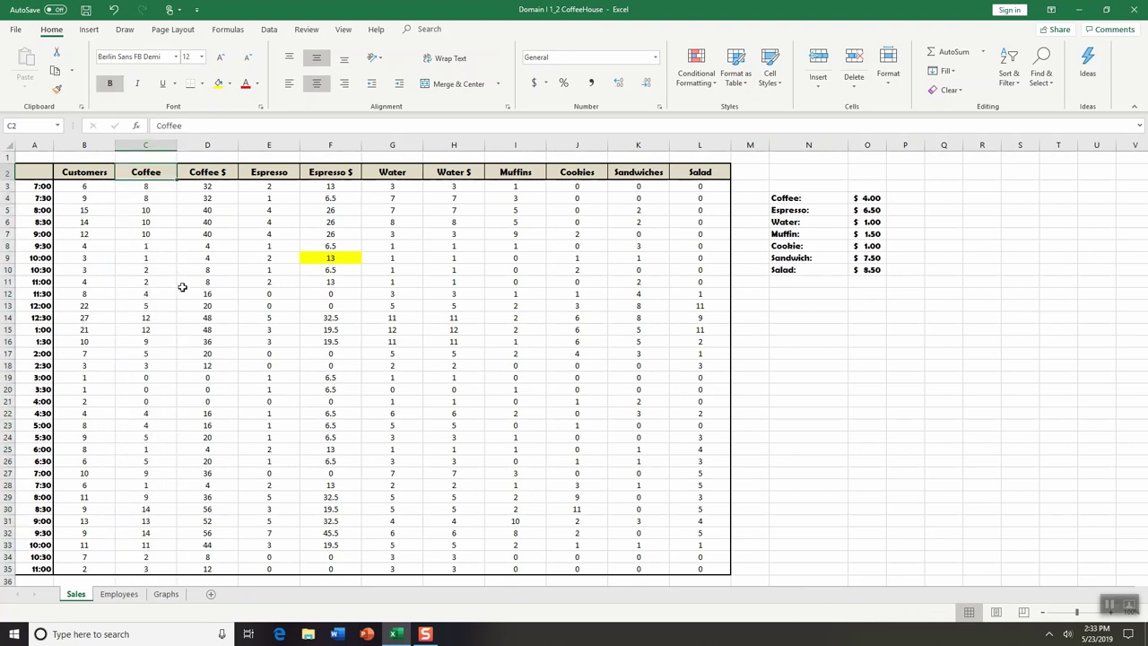
{"action": "left_click", "coordinate": [180, 316]}
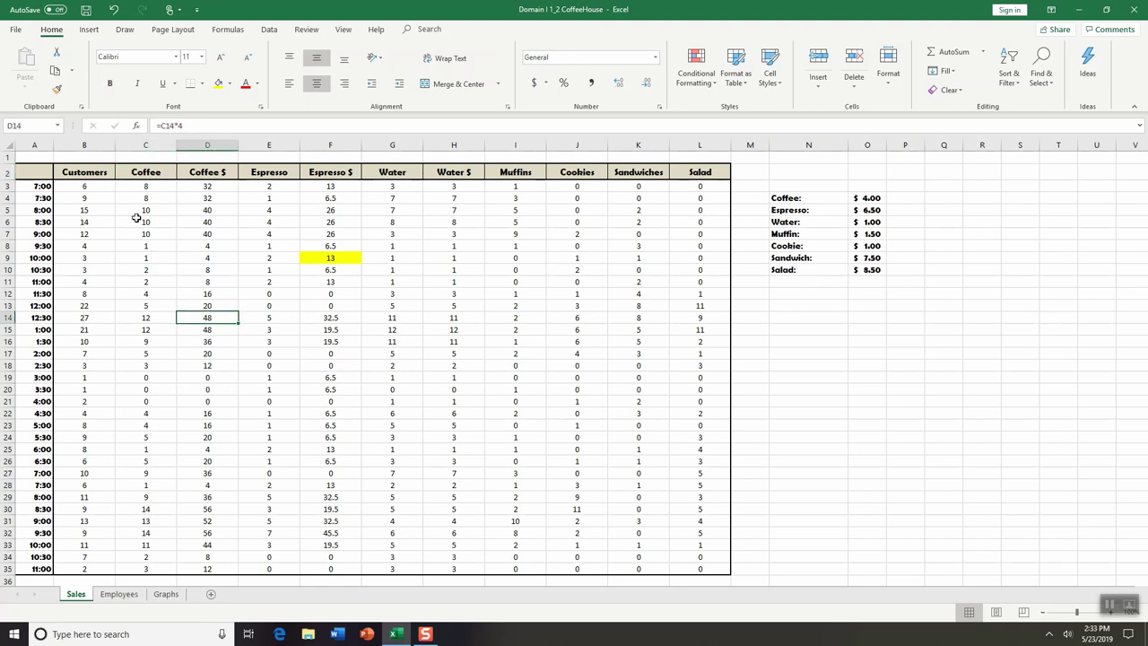
{"action": "left_click", "coordinate": [138, 173]}
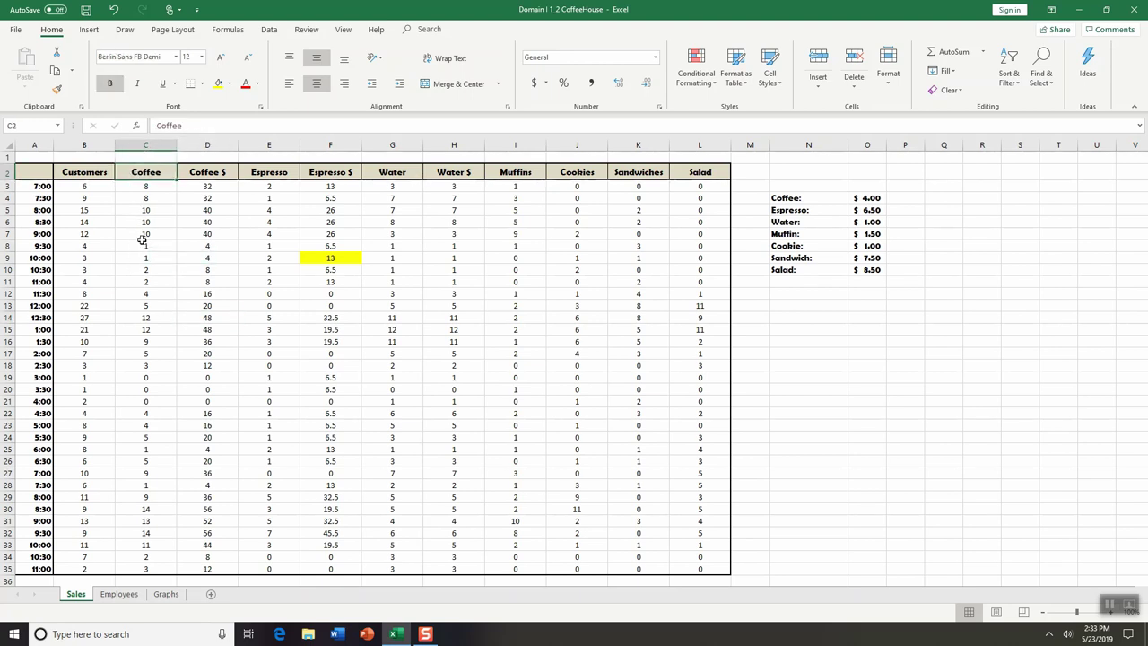
{"action": "left_click", "coordinate": [145, 144]}
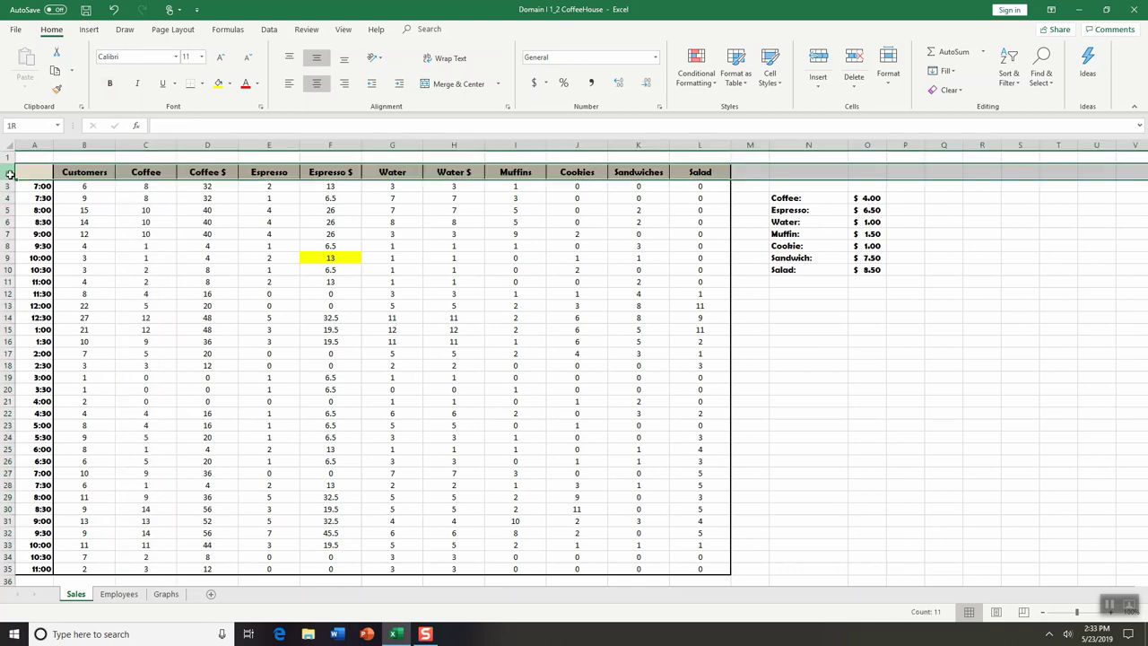
Search the workbook for 'Coffee' and list all matches (C2, D2, N4)
{"action": "left_click", "coordinate": [227, 376]}
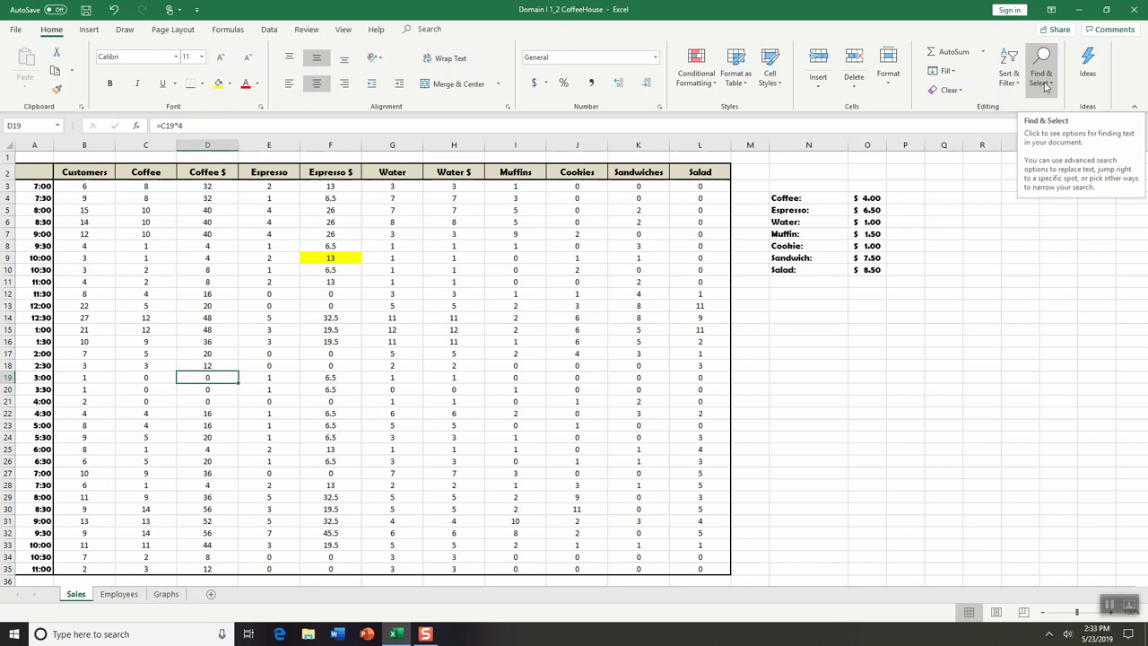
{"action": "left_click", "coordinate": [1042, 81]}
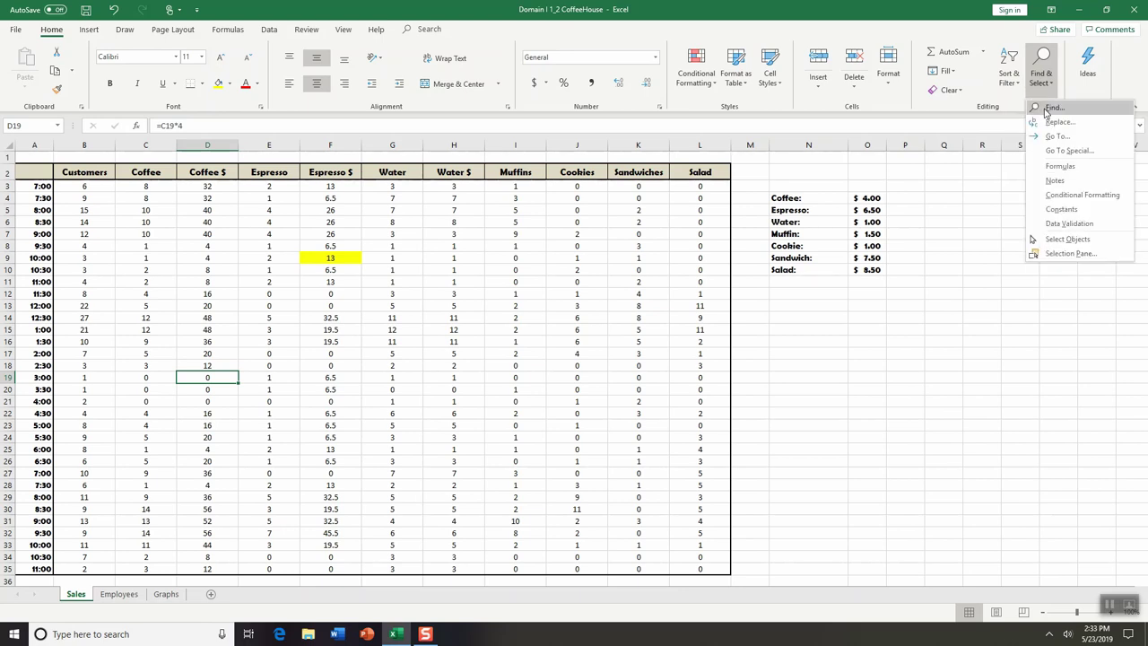
{"action": "left_click", "coordinate": [1047, 107]}
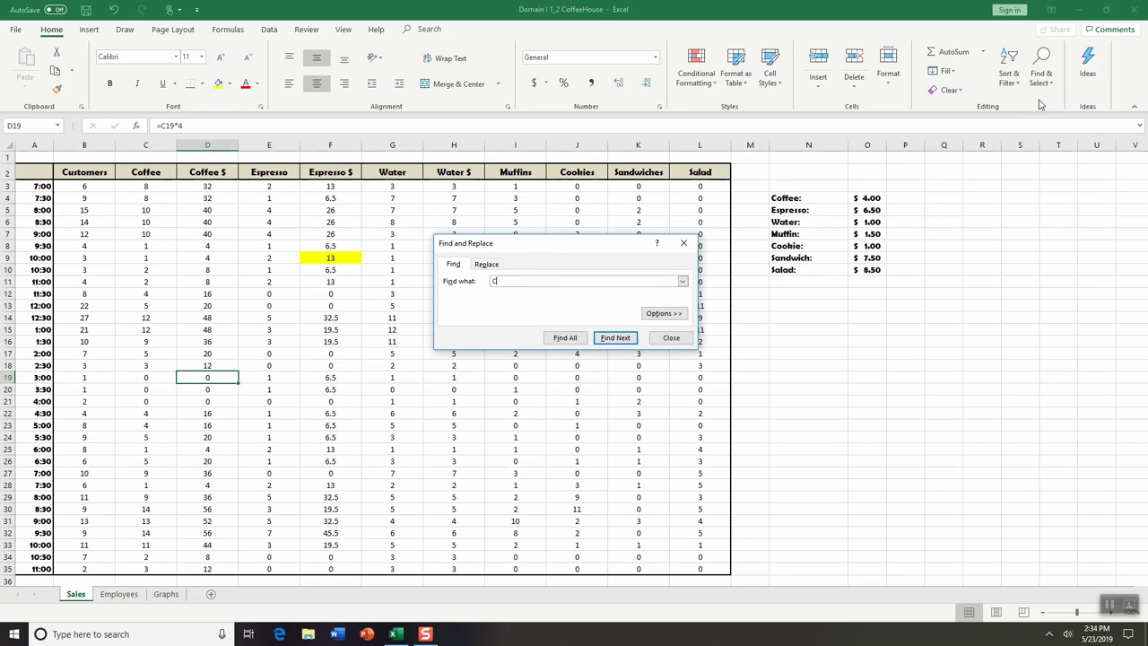
{"action": "type", "text": "Coffee"}
{"action": "left_click_drag", "start_coordinate": [517, 244], "coordinate": [425, 250]}
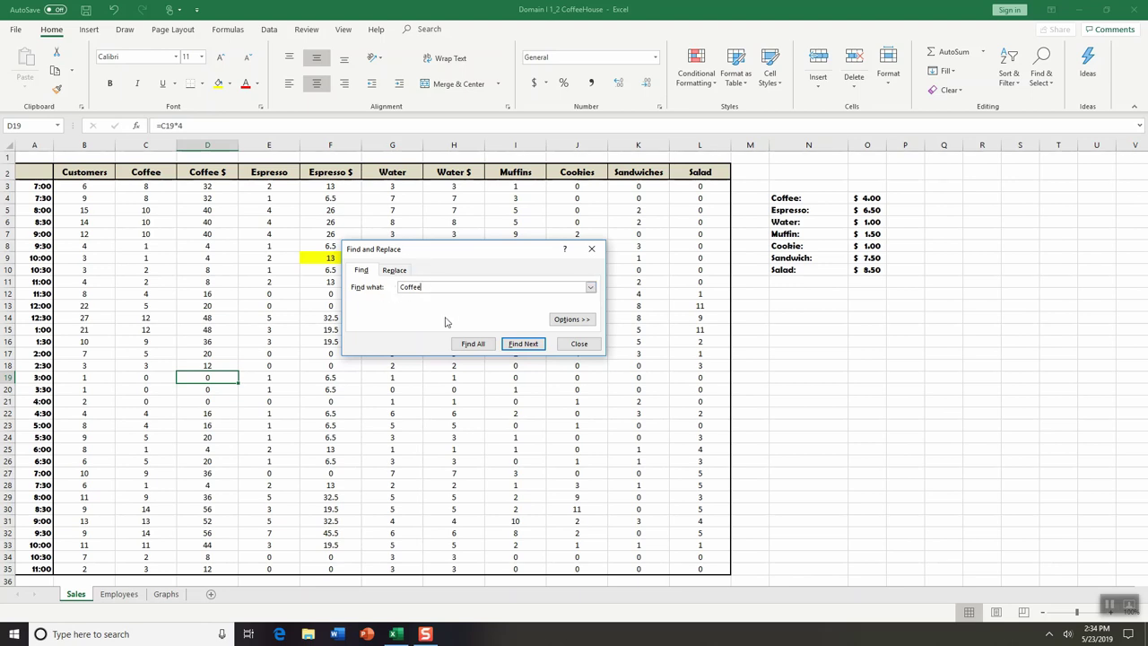
{"action": "left_click", "coordinate": [471, 345]}
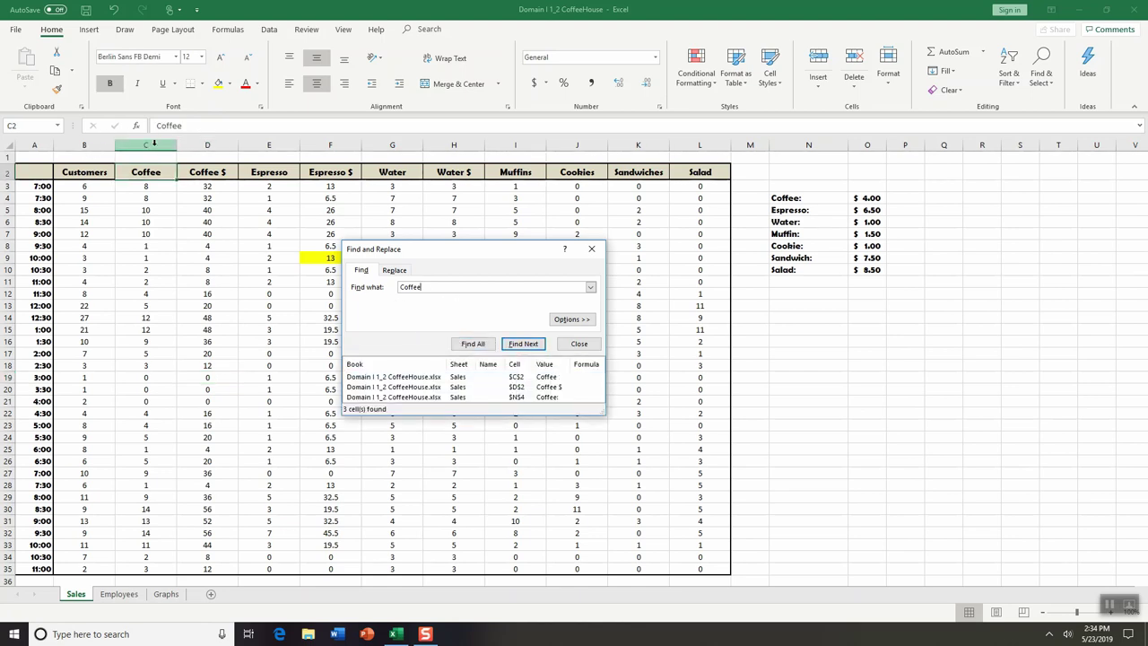
Fill the Coffee header in C2 light blue and close the Find and Replace dialog
{"action": "left_click", "coordinate": [133, 173]}
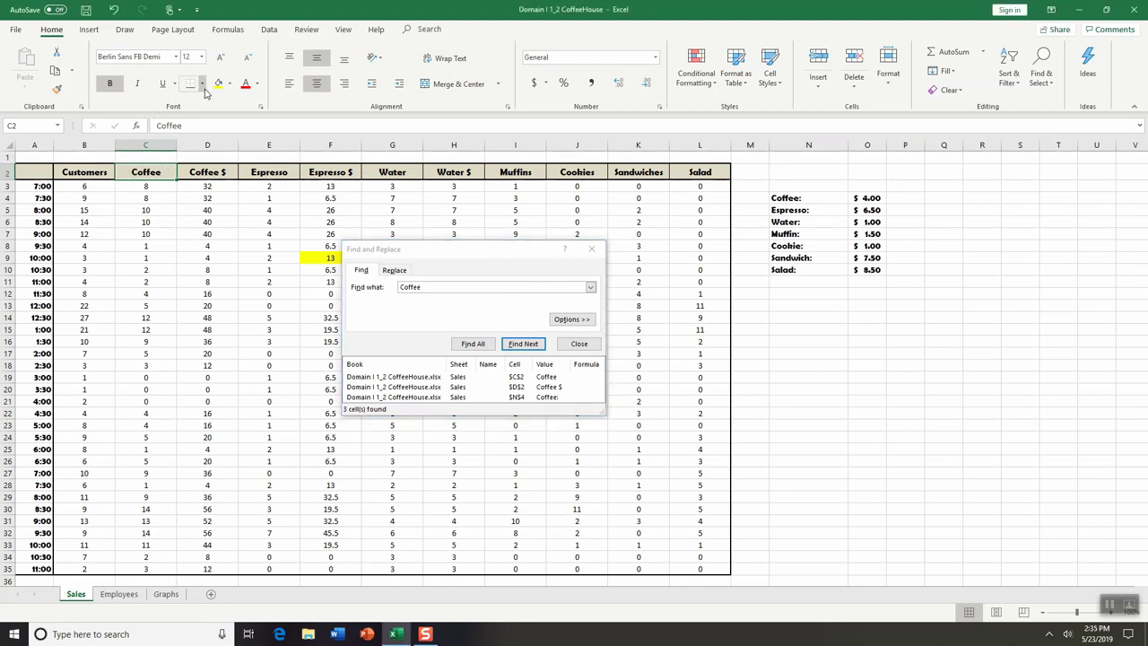
{"action": "left_click", "coordinate": [230, 84]}
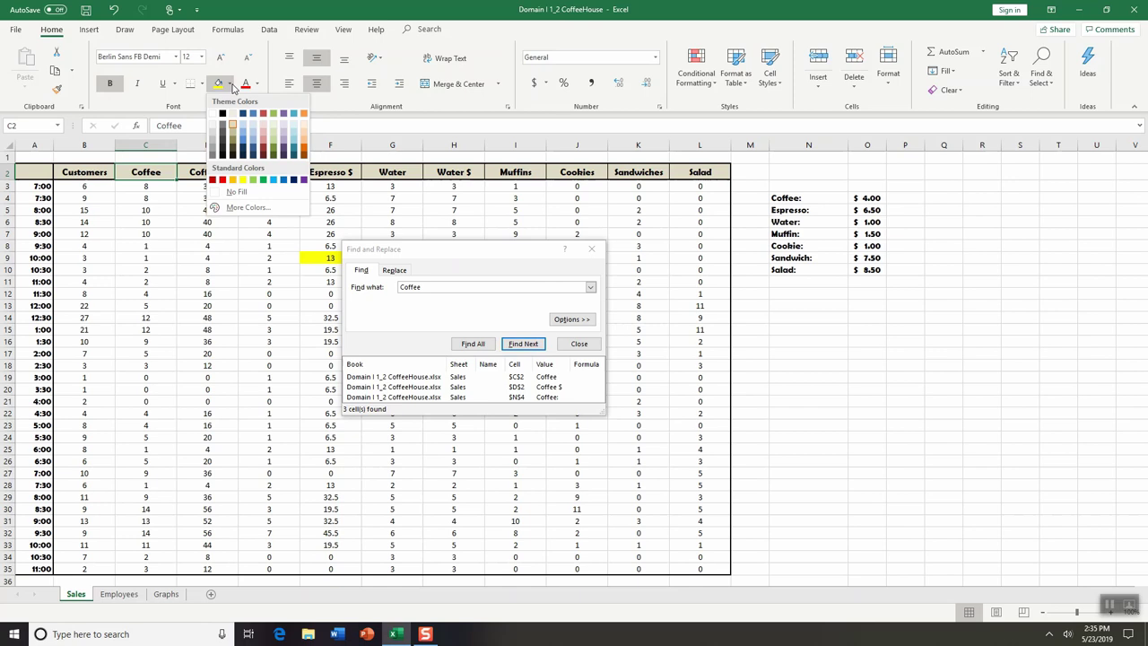
{"action": "left_click", "coordinate": [274, 180]}
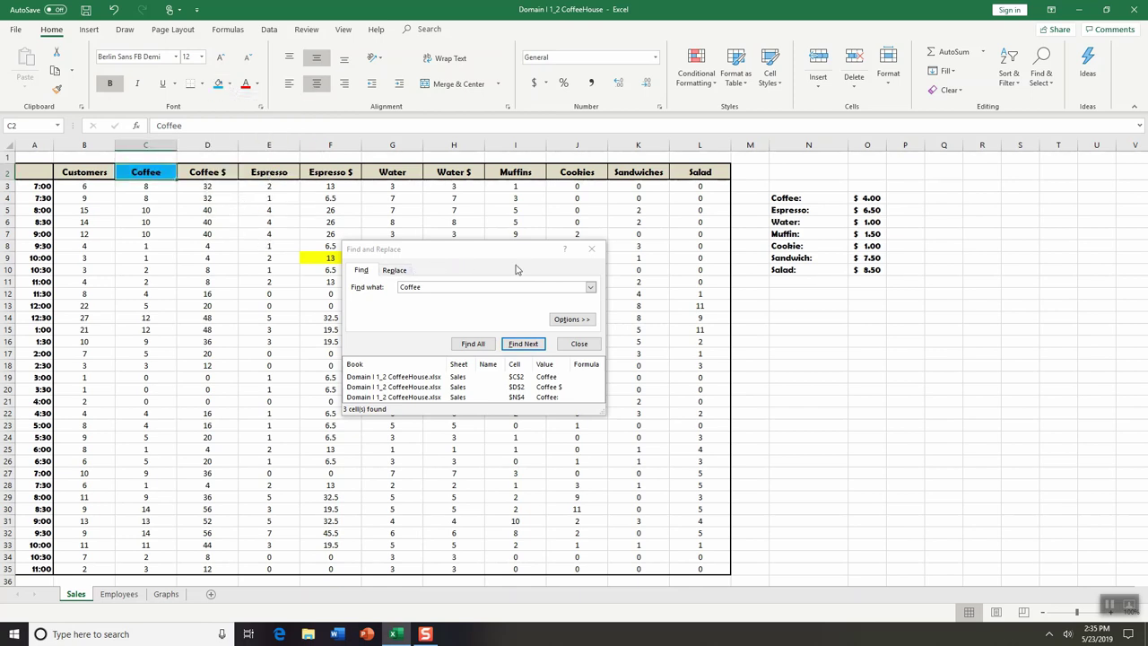
{"action": "left_click", "coordinate": [599, 255]}
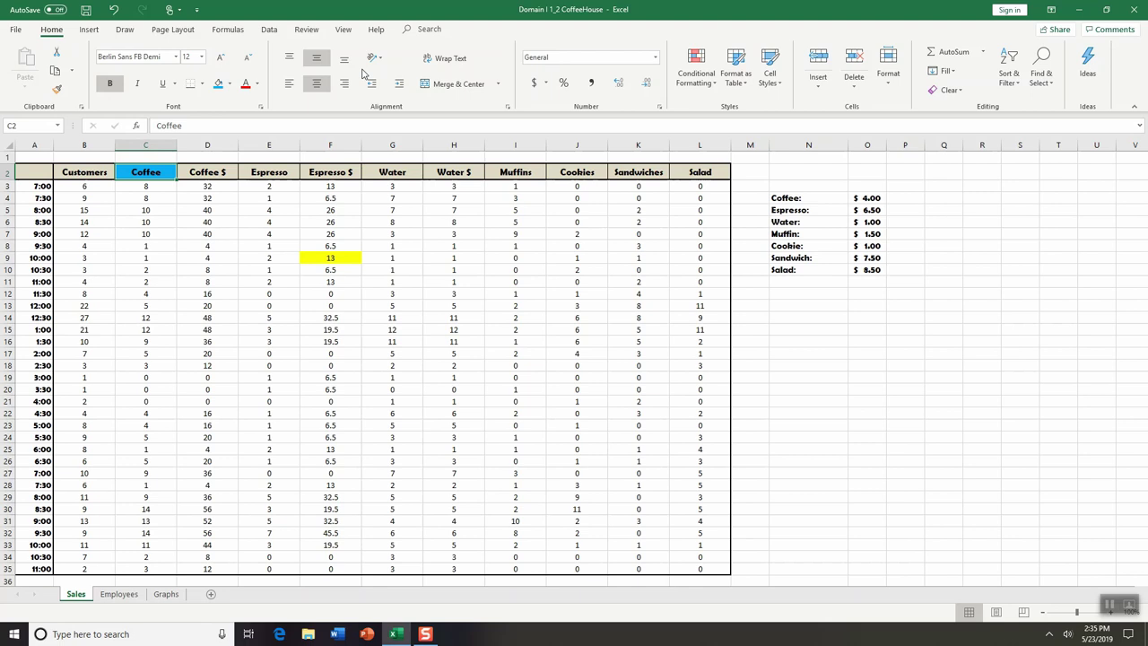
Find the 'Water $' header in cell H2, then close the Find and Replace dialog
{"action": "left_click", "coordinate": [1051, 92]}
{"action": "left_click", "coordinate": [1053, 108]}
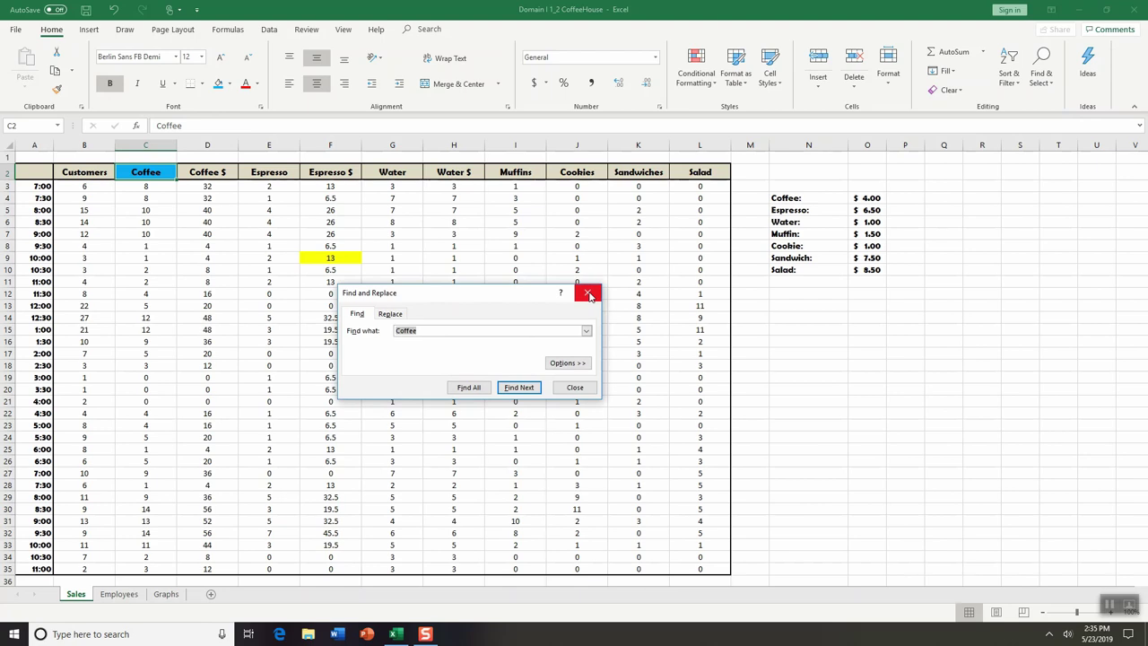
{"action": "type", "text": "Water $"}
{"action": "key", "text": "Return"}
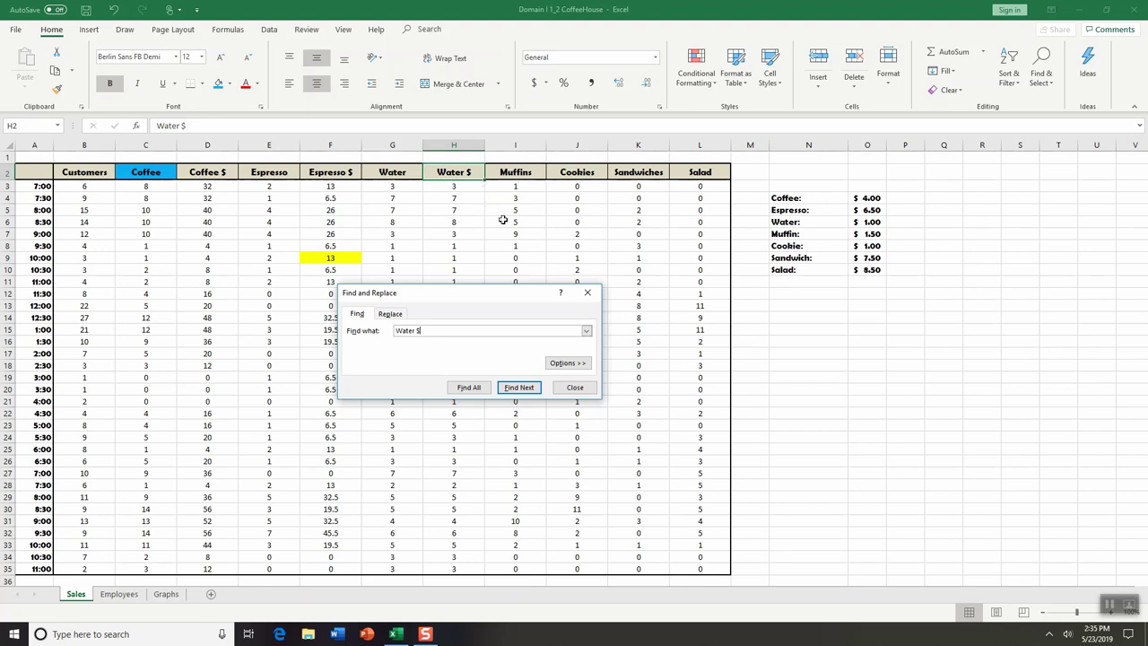
{"action": "left_click", "coordinate": [584, 290]}
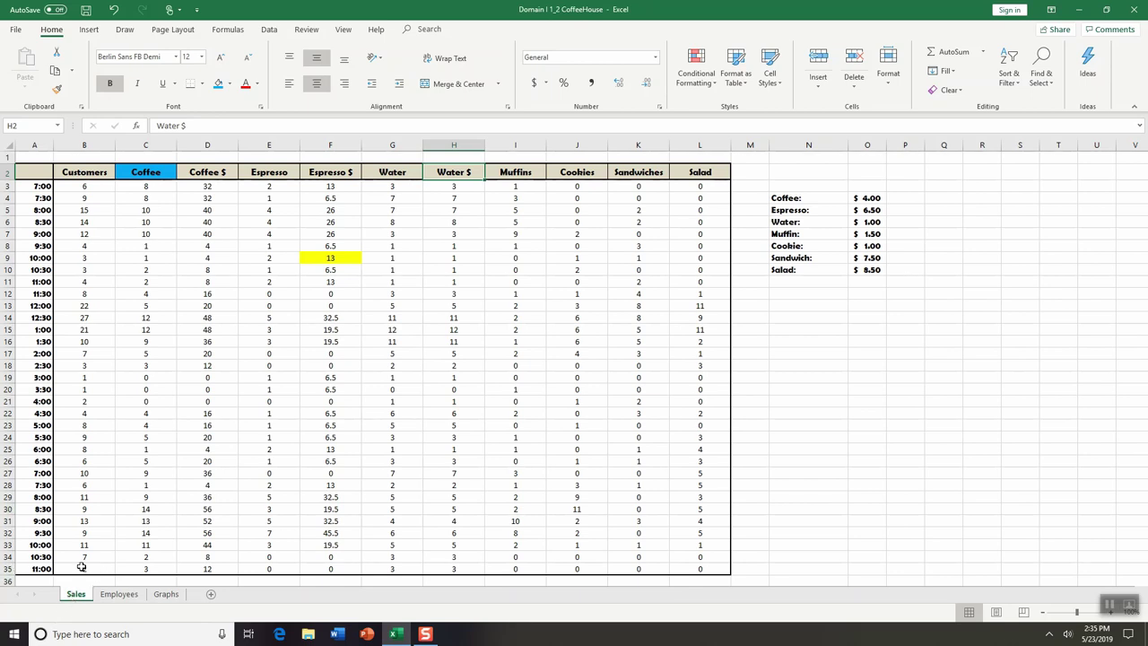
{"action": "left_click", "coordinate": [122, 596]}
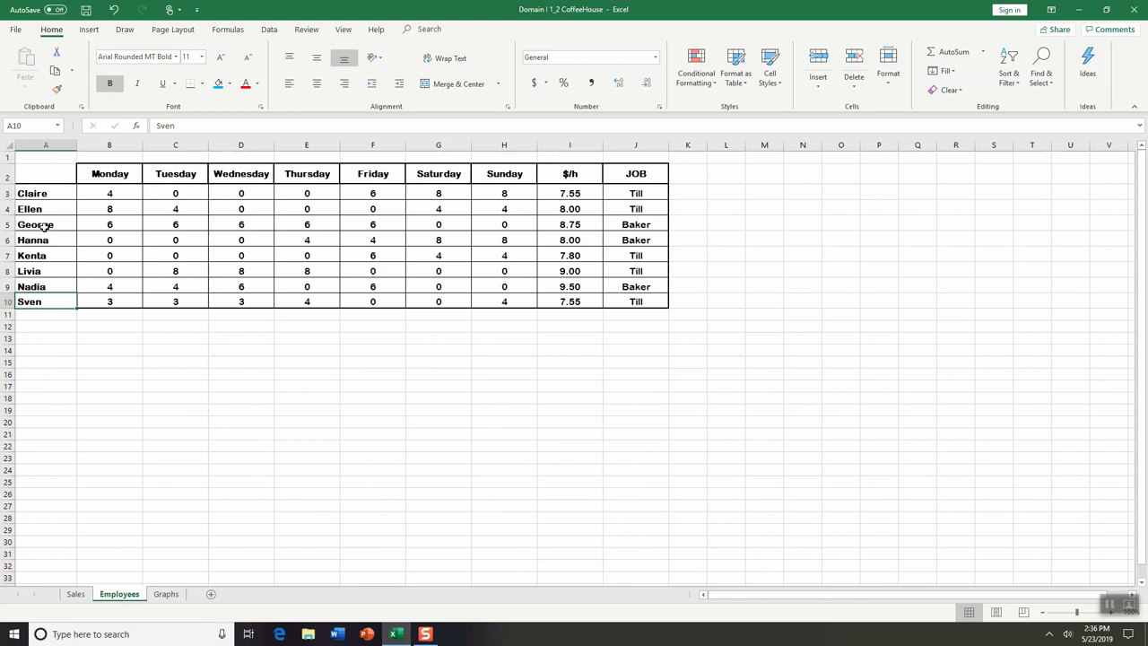
{"action": "left_click", "coordinate": [44, 226]}
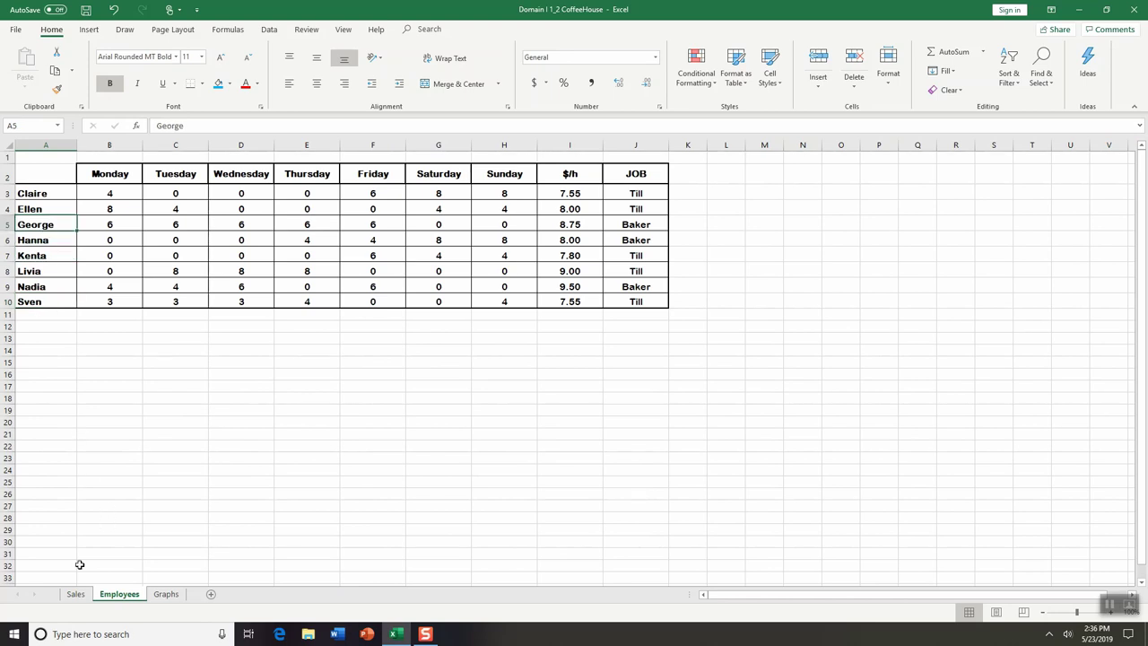
{"action": "left_click", "coordinate": [75, 593]}
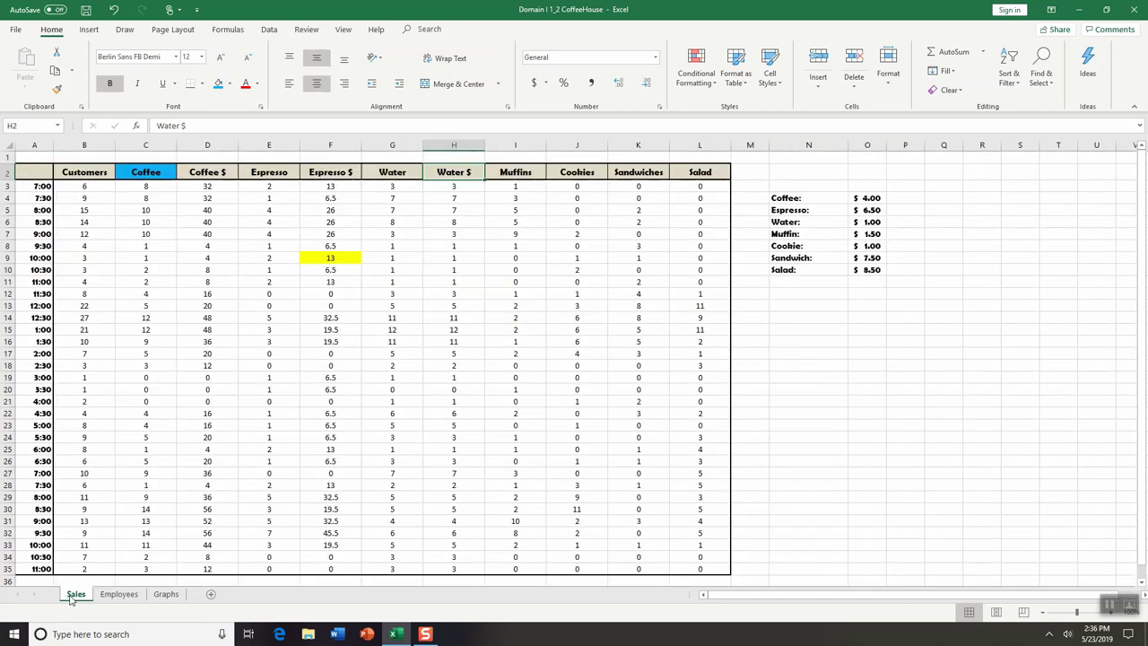
Search the entire workbook for an employee's first name, locating it in Employees cell A5
{"action": "left_click", "coordinate": [1052, 83]}
{"action": "left_click", "coordinate": [1049, 83]}
{"action": "left_click", "coordinate": [1047, 83]}
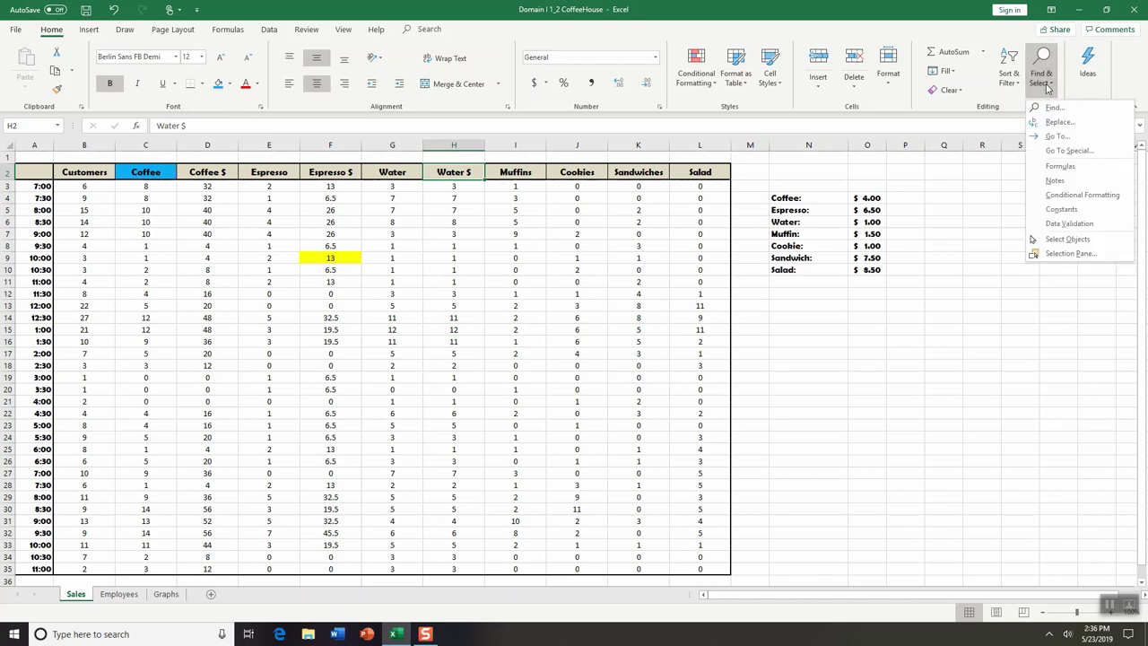
{"action": "left_click", "coordinate": [1053, 108]}
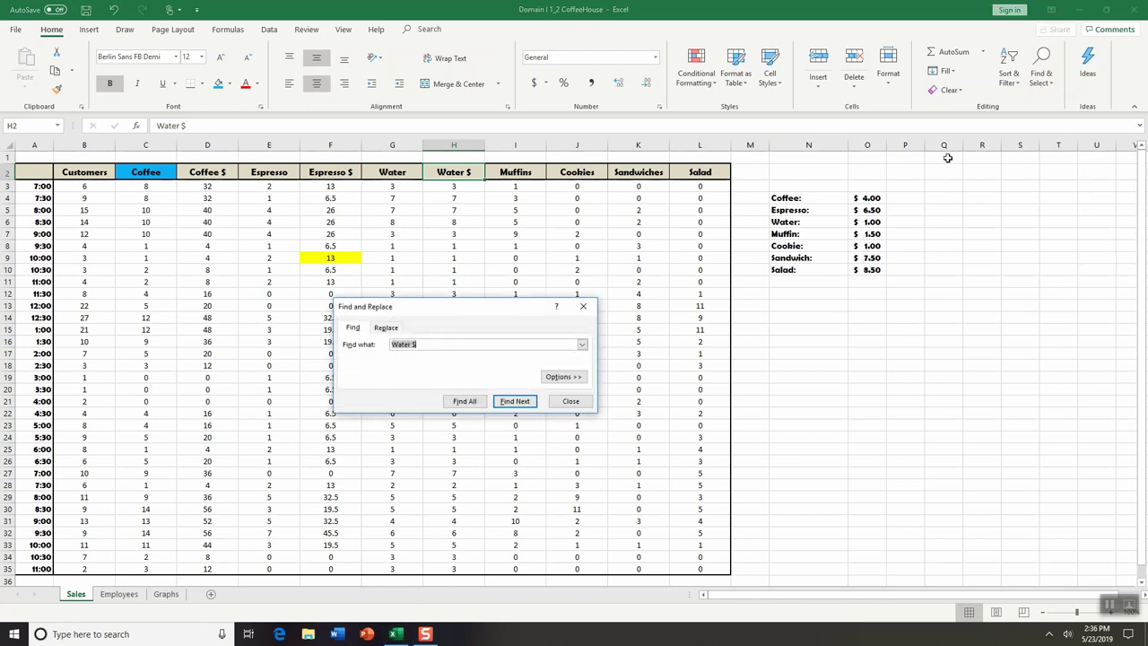
{"action": "type", "text": "George"}
{"action": "left_click_drag", "start_coordinate": [457, 315], "coordinate": [397, 248]}
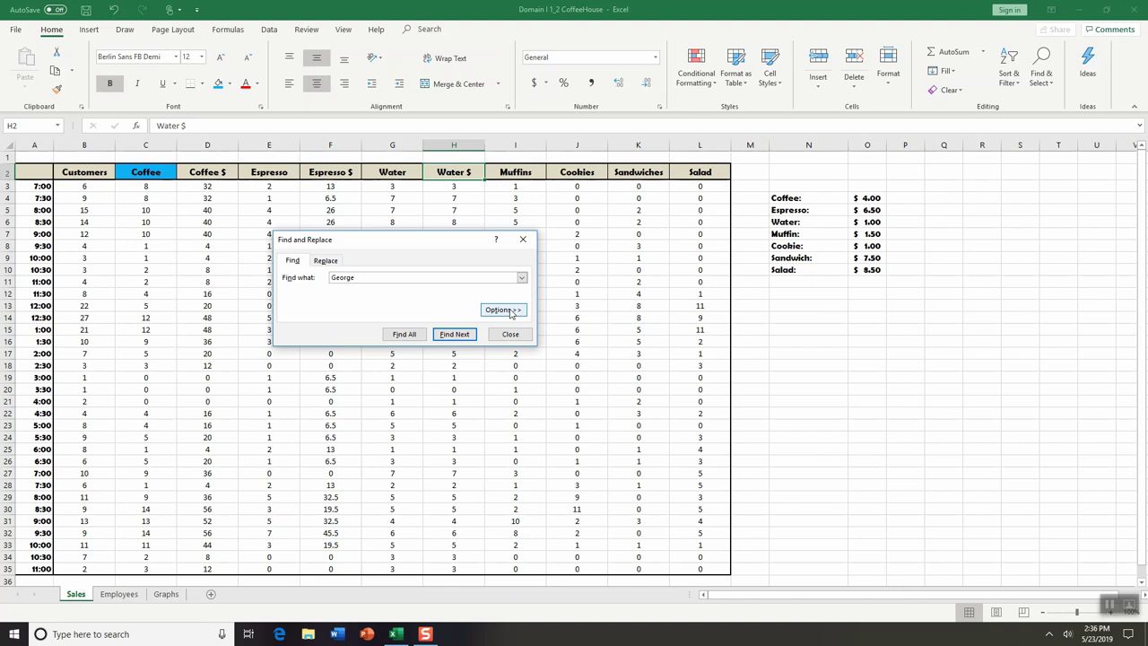
{"action": "left_click", "coordinate": [507, 310]}
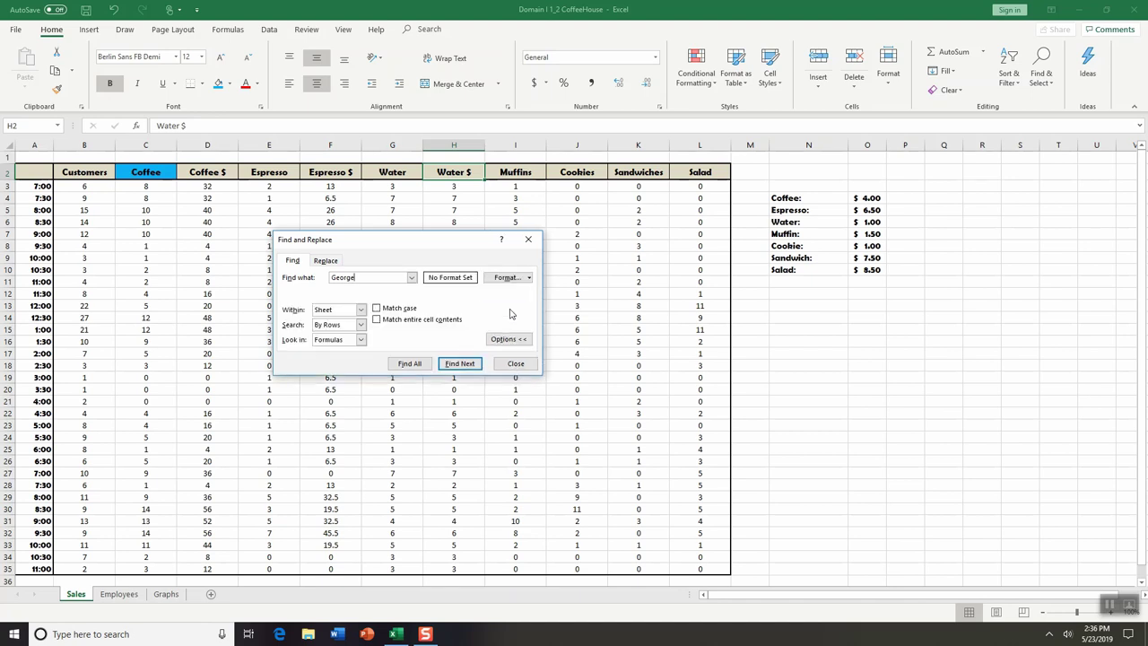
{"action": "left_click", "coordinate": [360, 309]}
{"action": "left_click", "coordinate": [352, 330]}
{"action": "key", "text": "Return"}
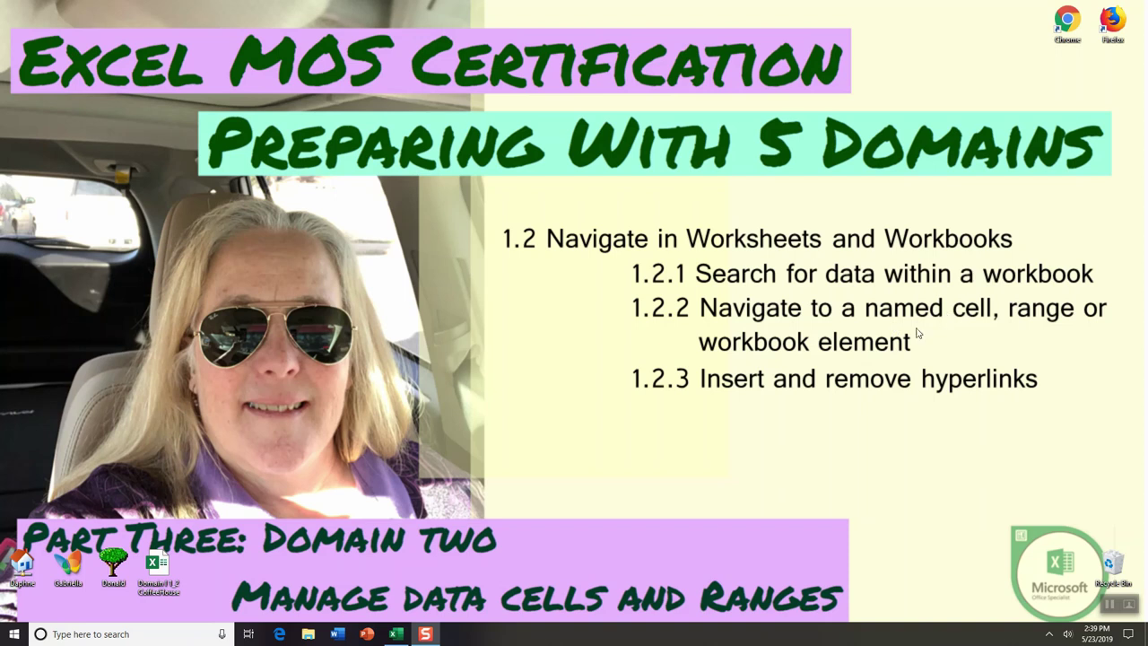
Restore the workbook, switch to the Employees sheet and select the Baker cells J6, J9 and J5
{"action": "left_click", "coordinate": [395, 634]}
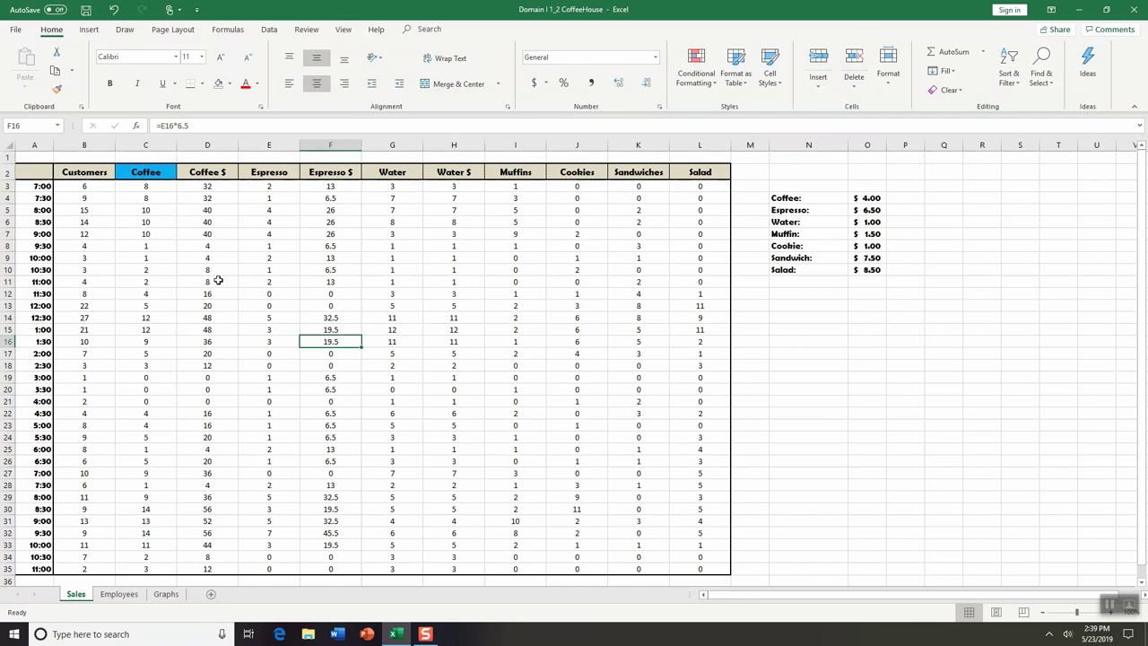
{"action": "left_click", "coordinate": [130, 601]}
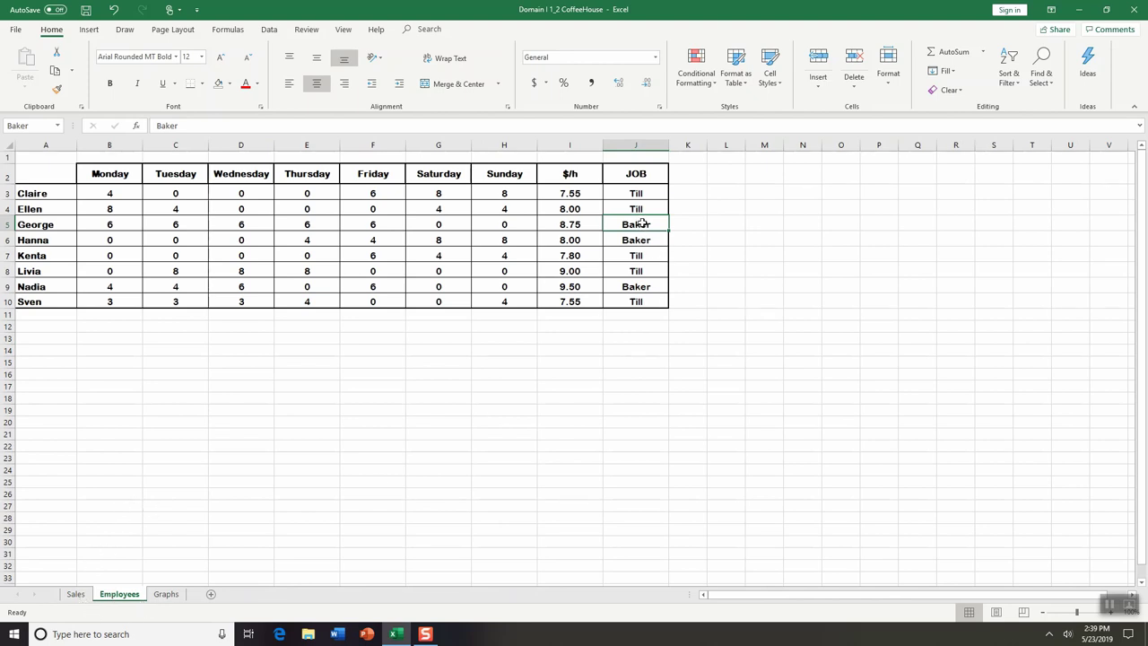
{"action": "left_click", "coordinate": [637, 240]}
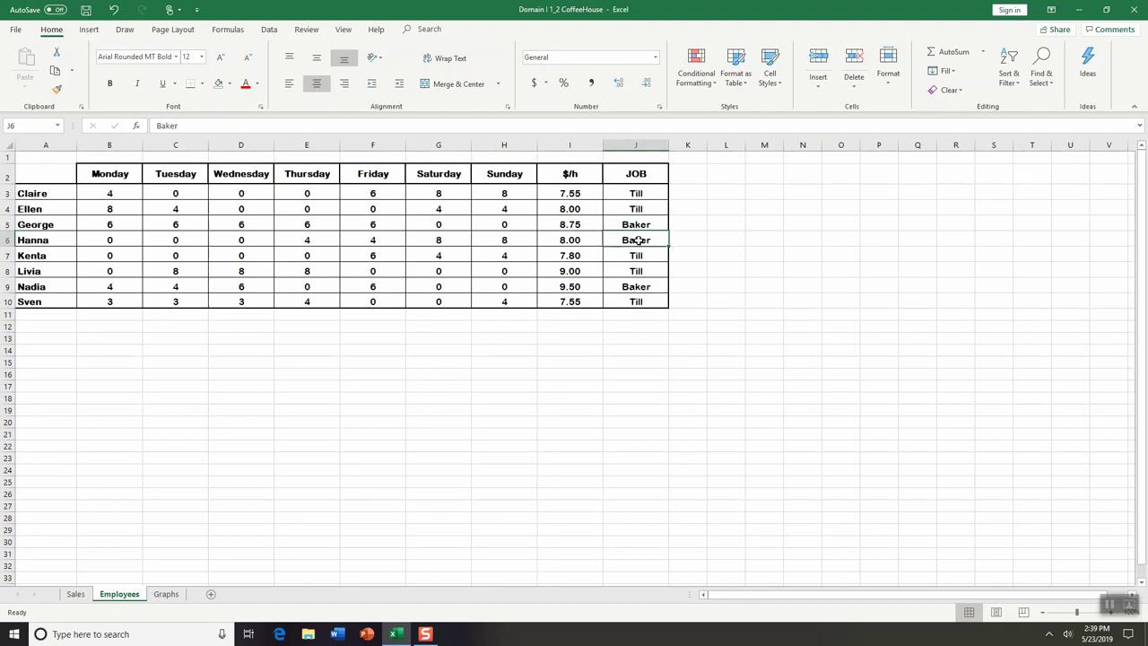
{"action": "left_click", "coordinate": [643, 287]}
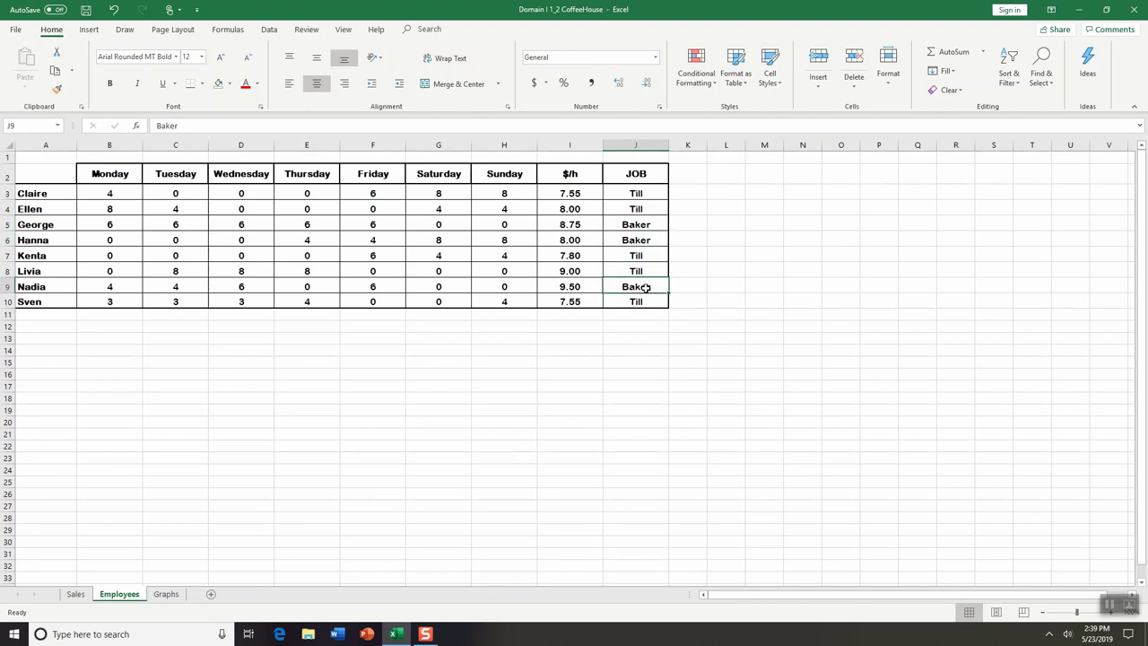
{"action": "left_click", "coordinate": [646, 224]}
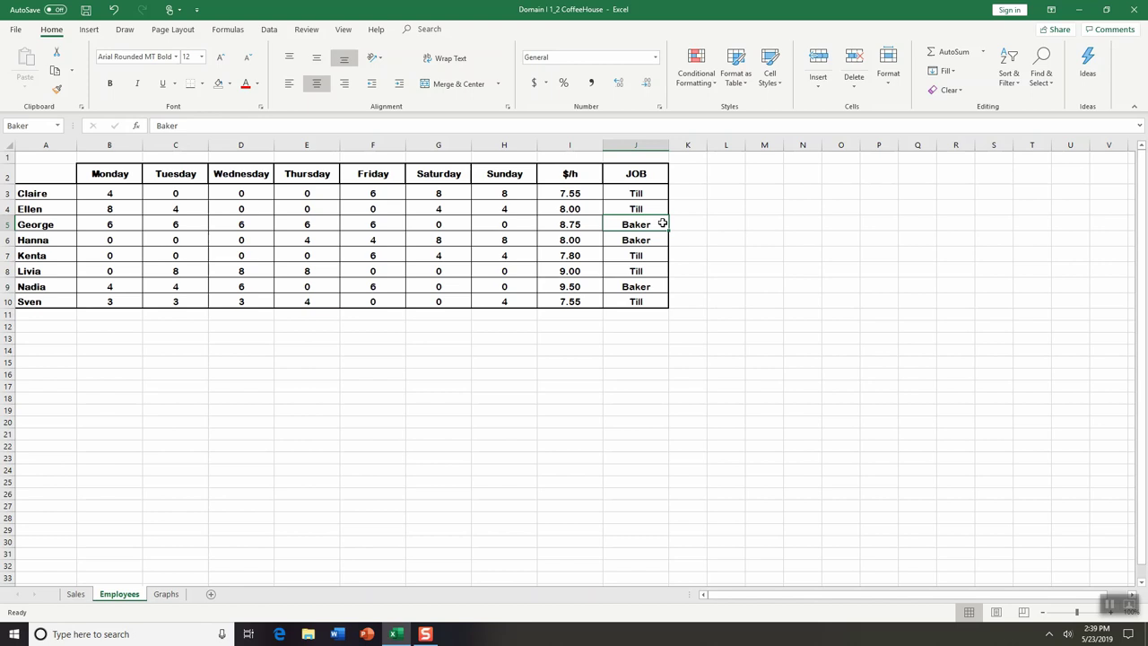
Open Define Name for cell J5 and cancel without adding a name
{"action": "right_click", "coordinate": [640, 224]}
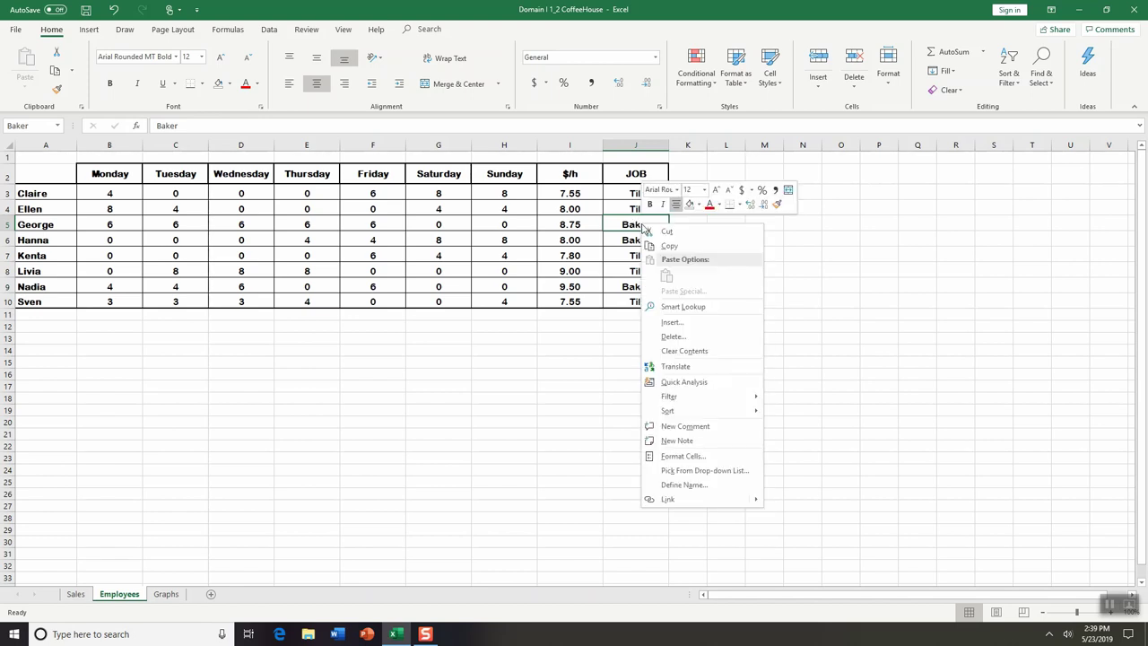
{"action": "left_click", "coordinate": [683, 484]}
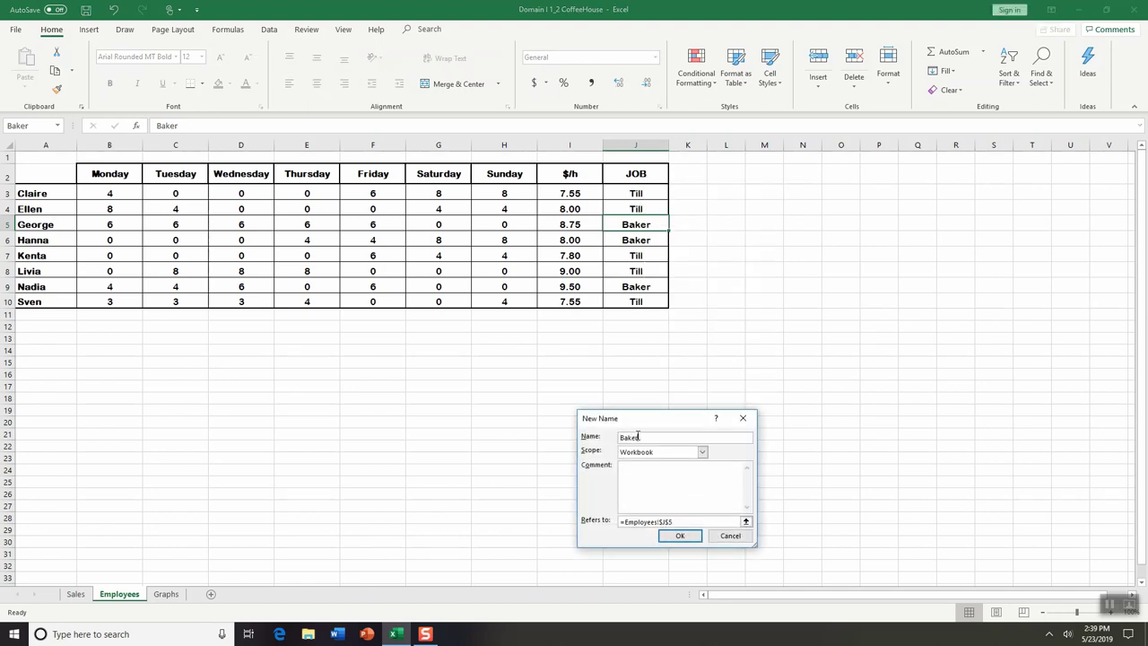
{"action": "left_click", "coordinate": [742, 417]}
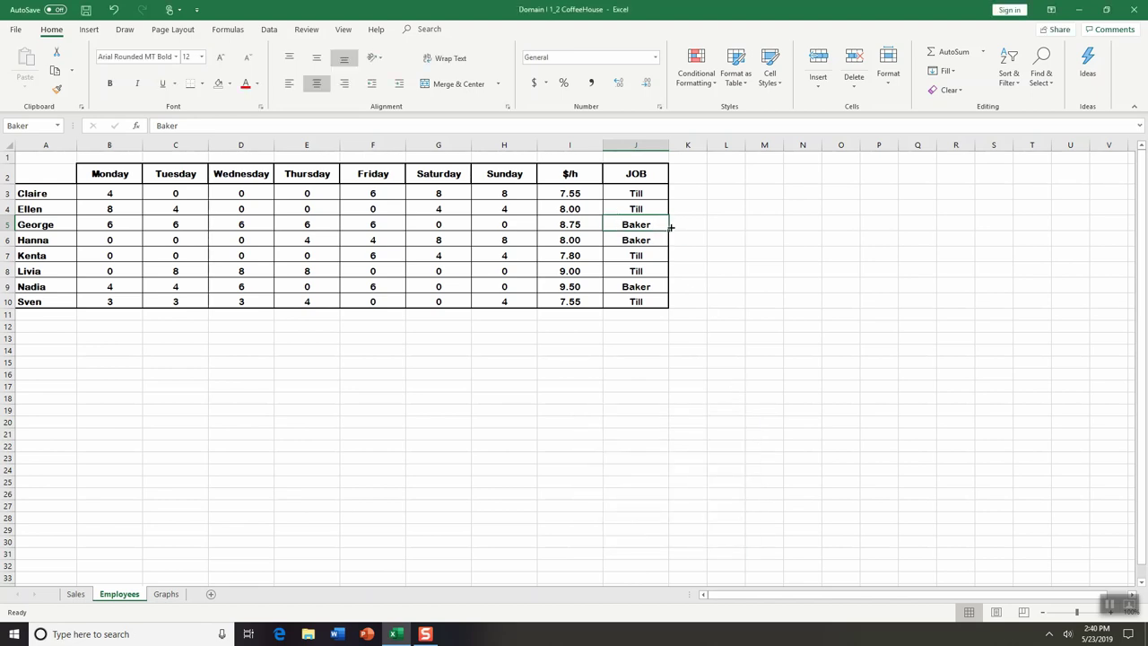
Fill the Baker entry in J5 orange, then check its name and the Baker cells J6 and J9
{"action": "left_click", "coordinate": [634, 143]}
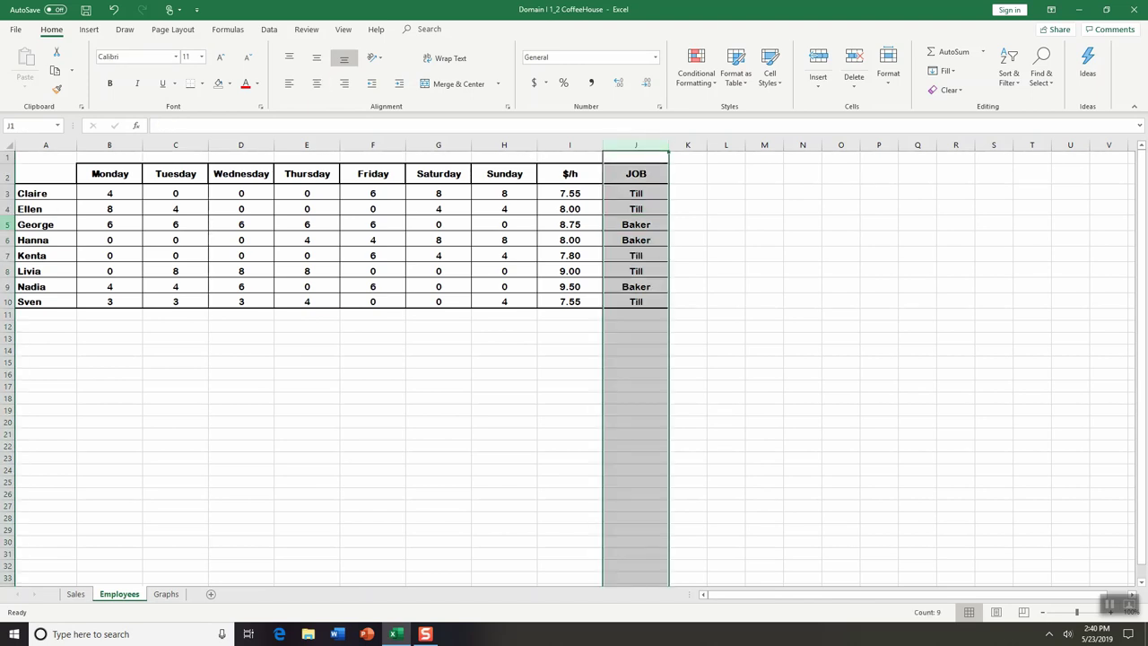
{"action": "left_click", "coordinate": [7, 224]}
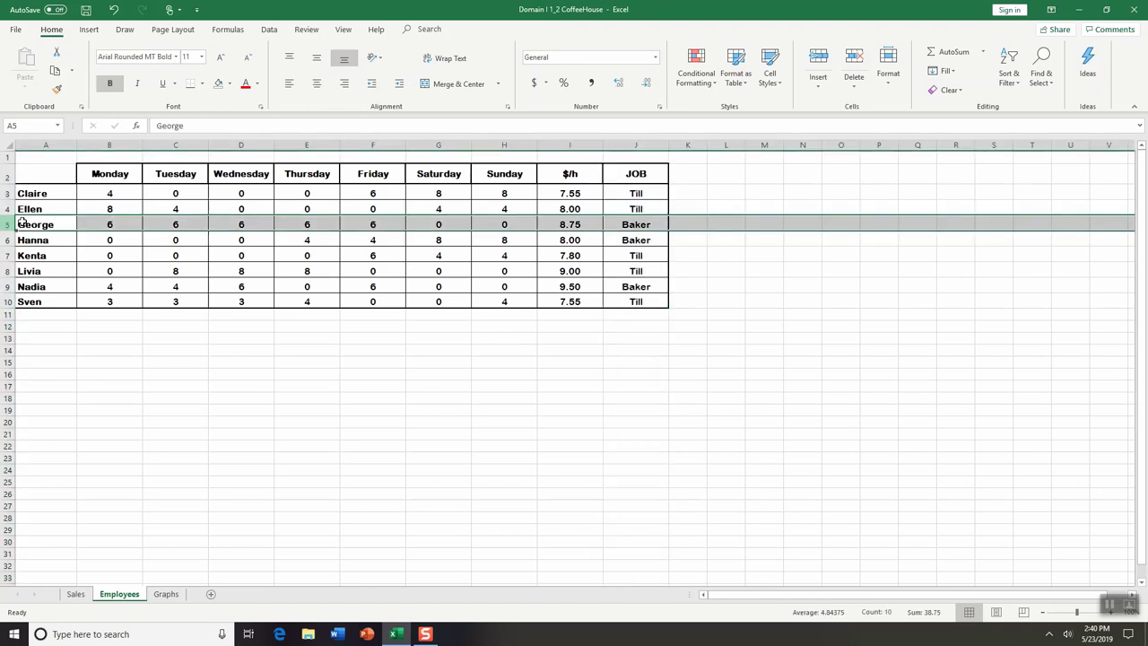
{"action": "left_click", "coordinate": [652, 224]}
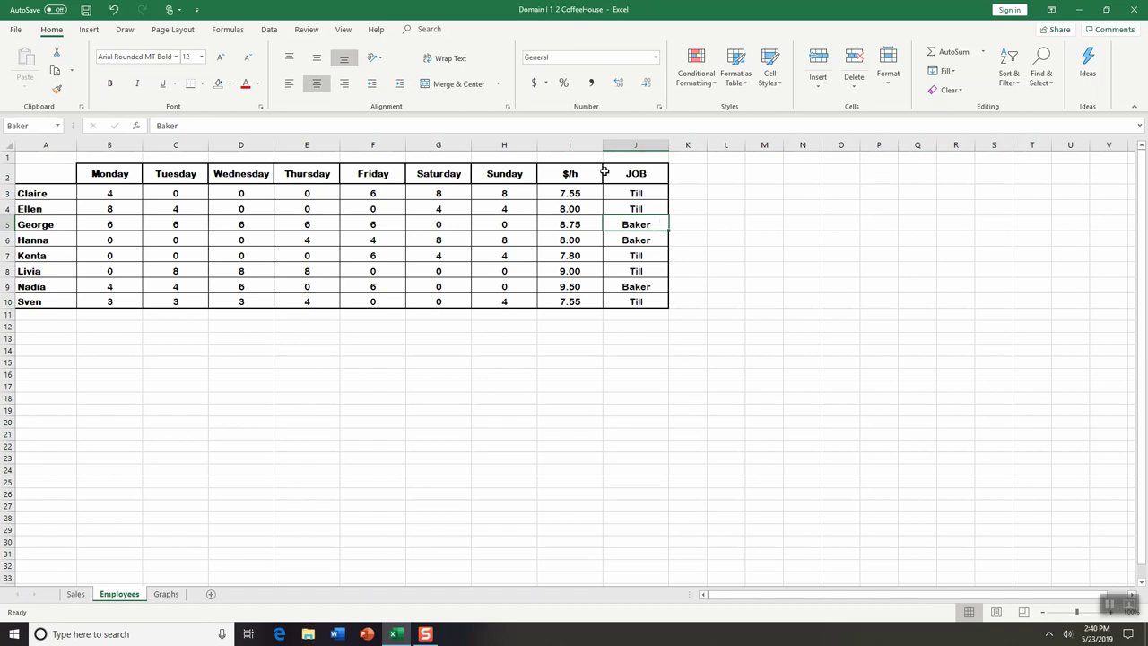
{"action": "left_click", "coordinate": [229, 84]}
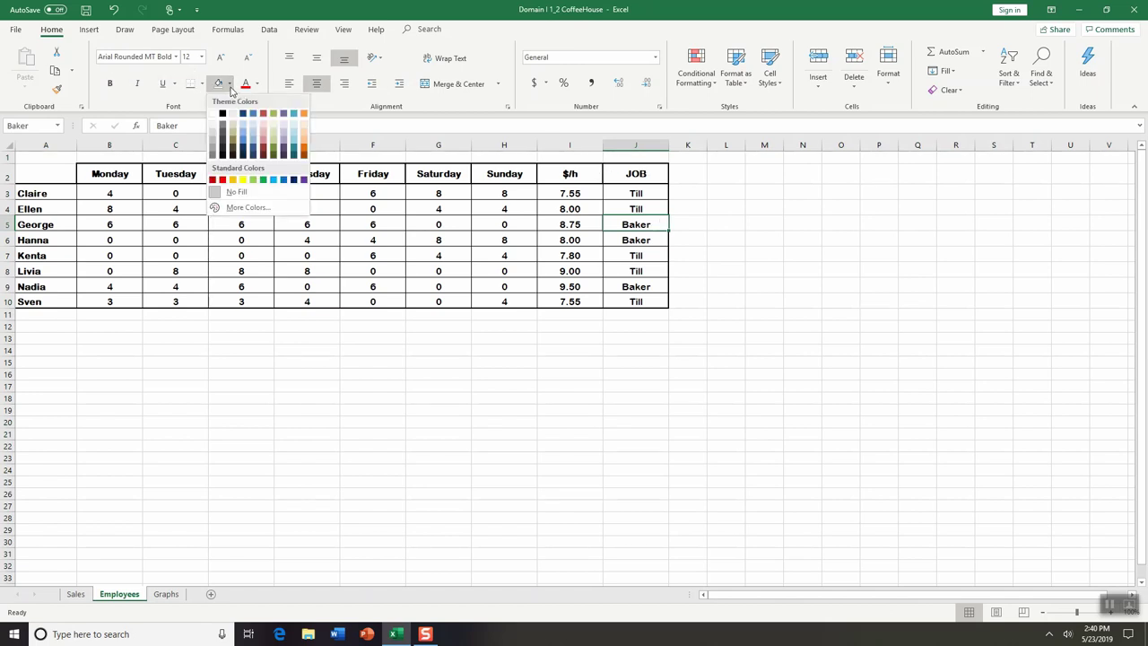
{"action": "left_click", "coordinate": [232, 180]}
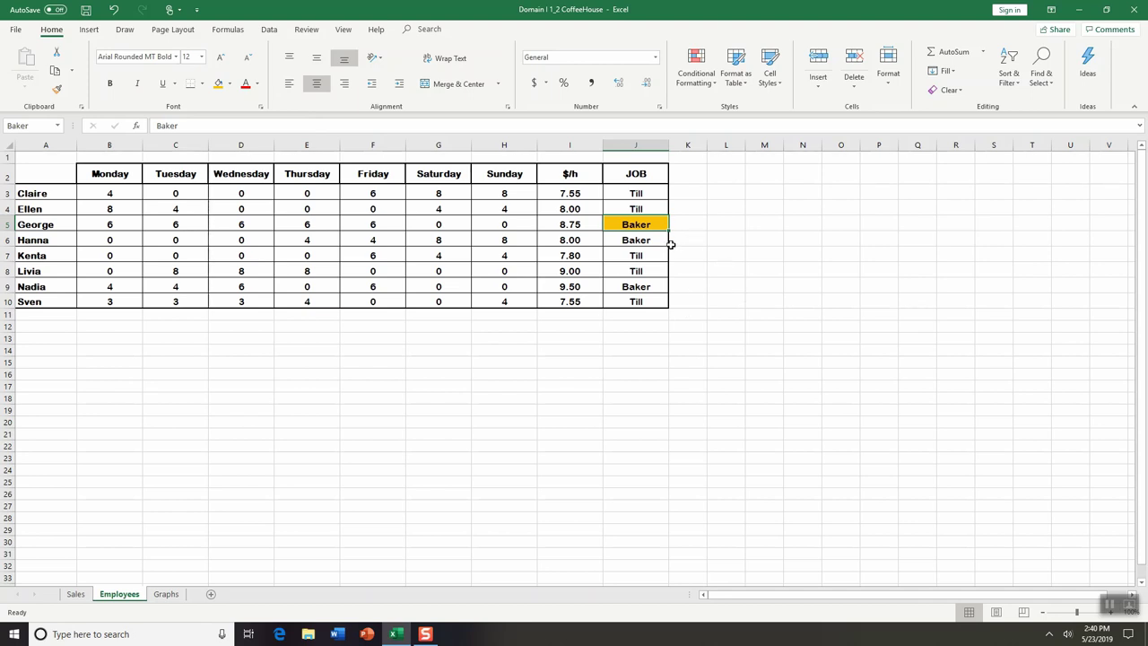
{"action": "left_click", "coordinate": [49, 125]}
{"action": "left_click", "coordinate": [636, 240]}
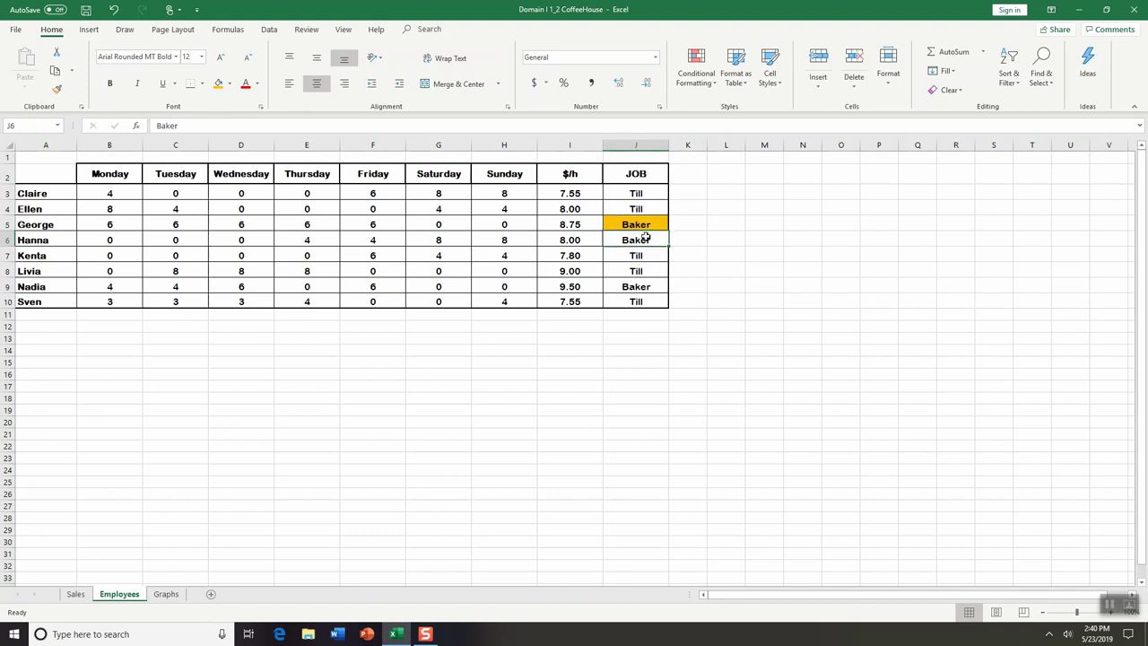
{"action": "left_click", "coordinate": [643, 286]}
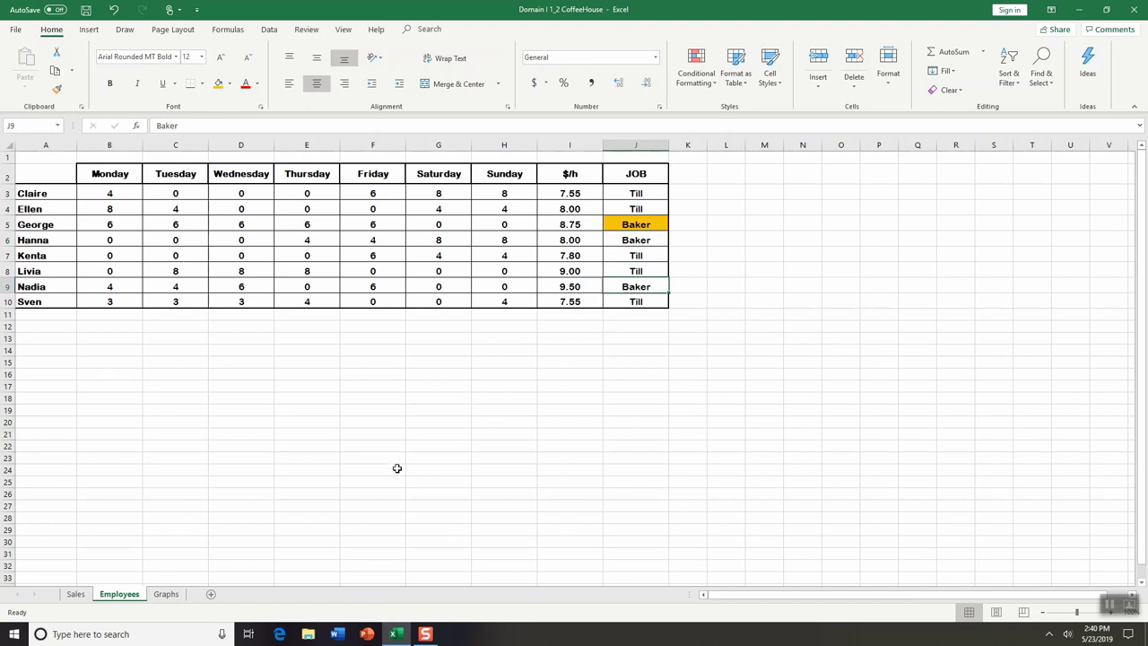
From the Sales sheet, use Go To with reference 'Baker' to jump to Employees J5
{"action": "left_click", "coordinate": [77, 596]}
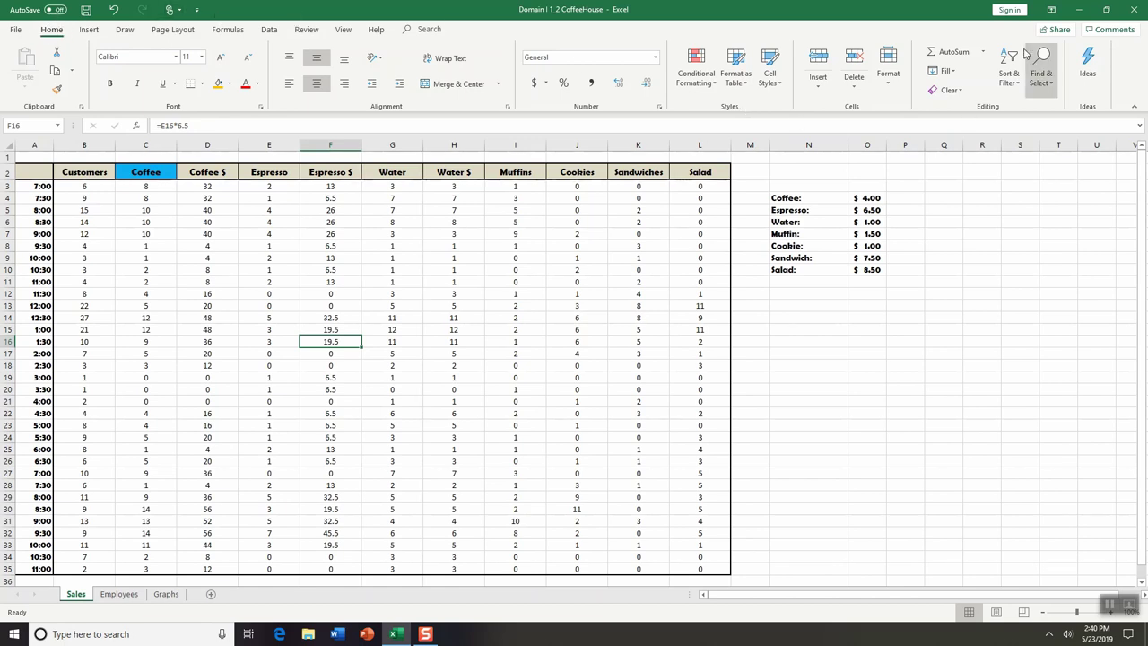
{"action": "left_click", "coordinate": [1051, 92]}
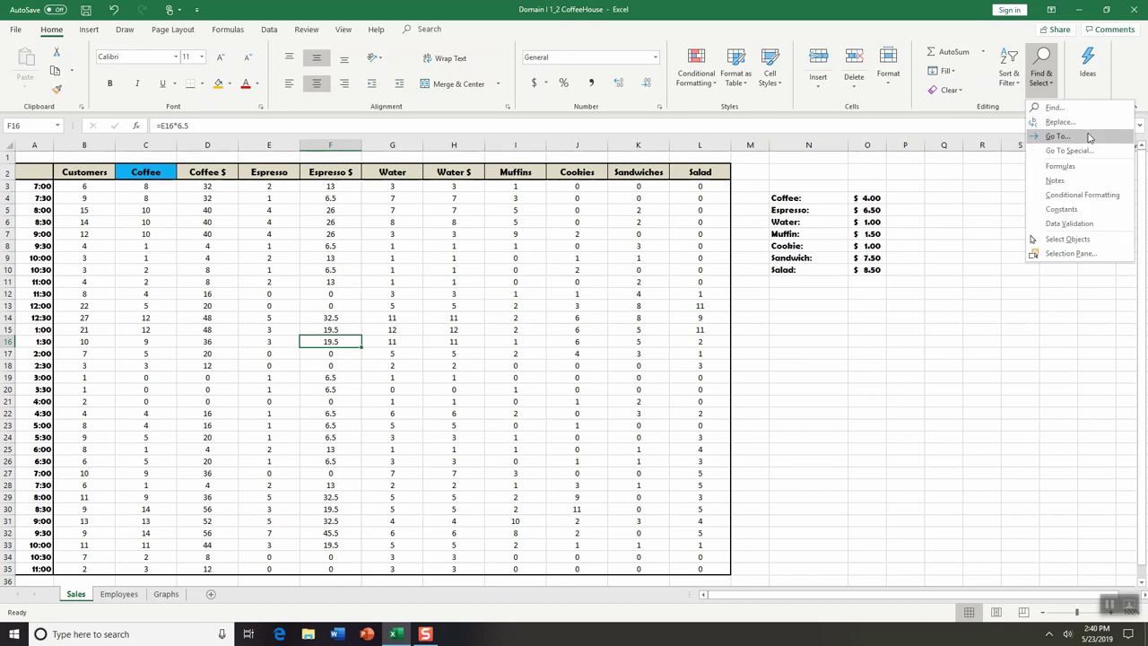
{"action": "left_click", "coordinate": [1056, 135]}
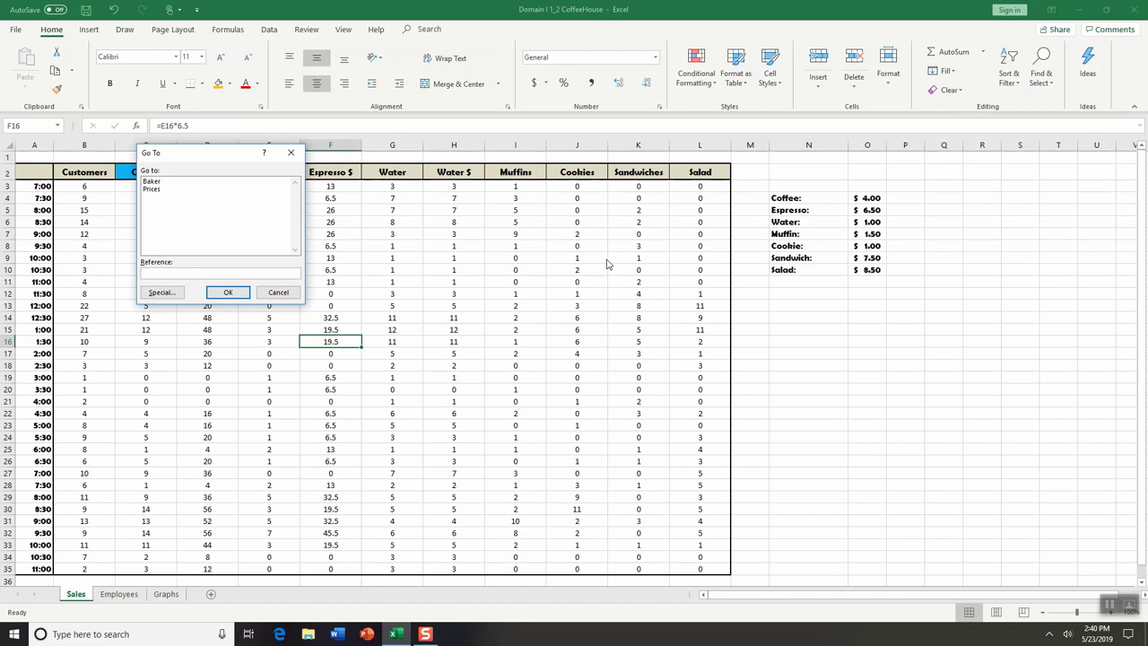
{"action": "type", "text": "Baker"}
{"action": "left_click", "coordinate": [226, 292]}
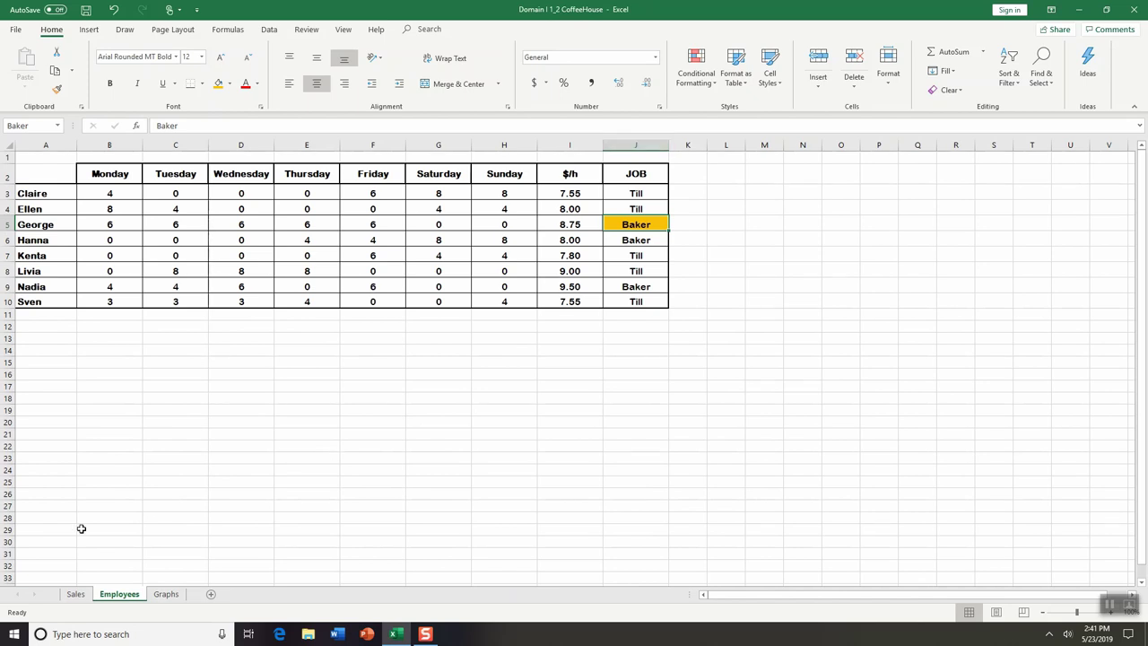
{"action": "left_click", "coordinate": [76, 594]}
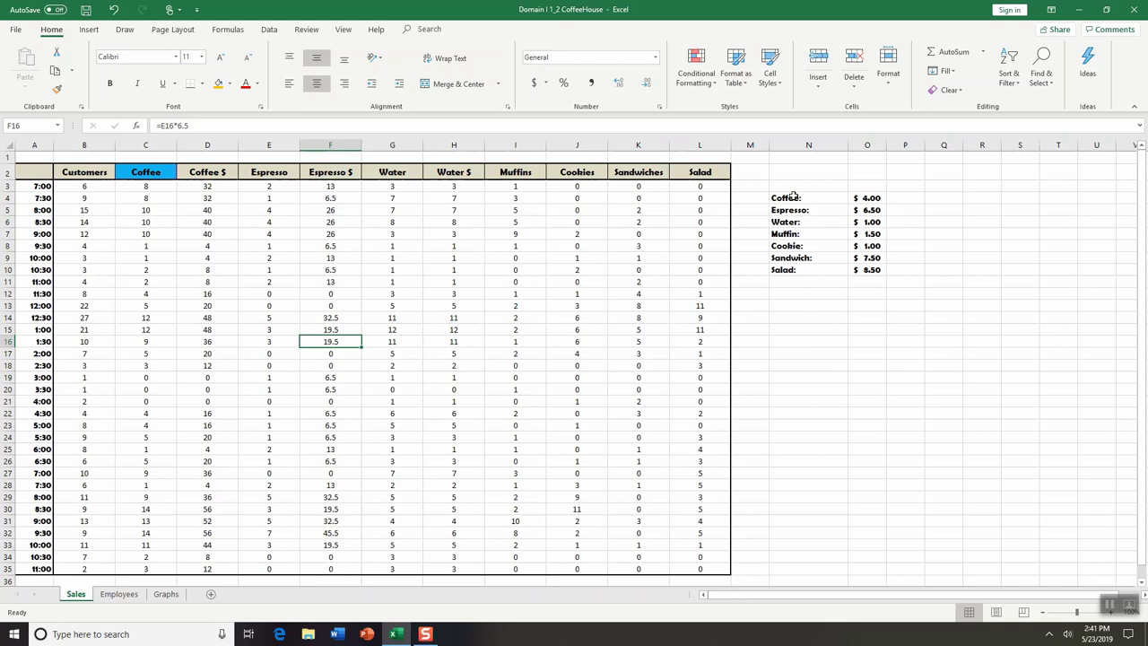
{"action": "left_click_drag", "start_coordinate": [788, 197], "coordinate": [866, 271]}
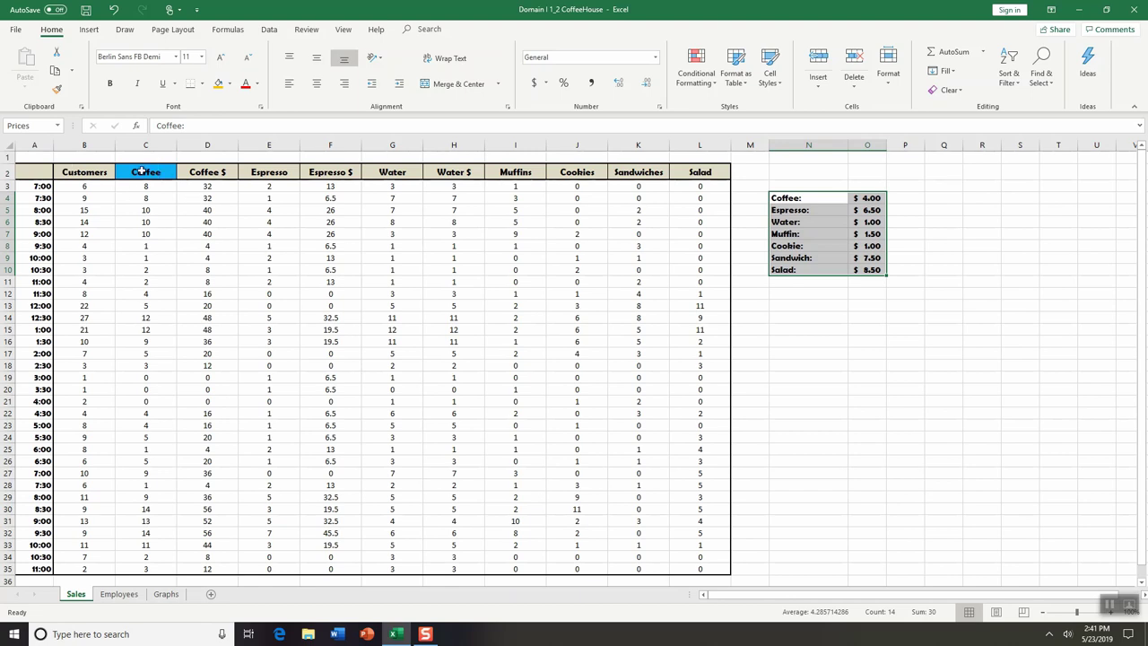
{"action": "left_click", "coordinate": [193, 172]}
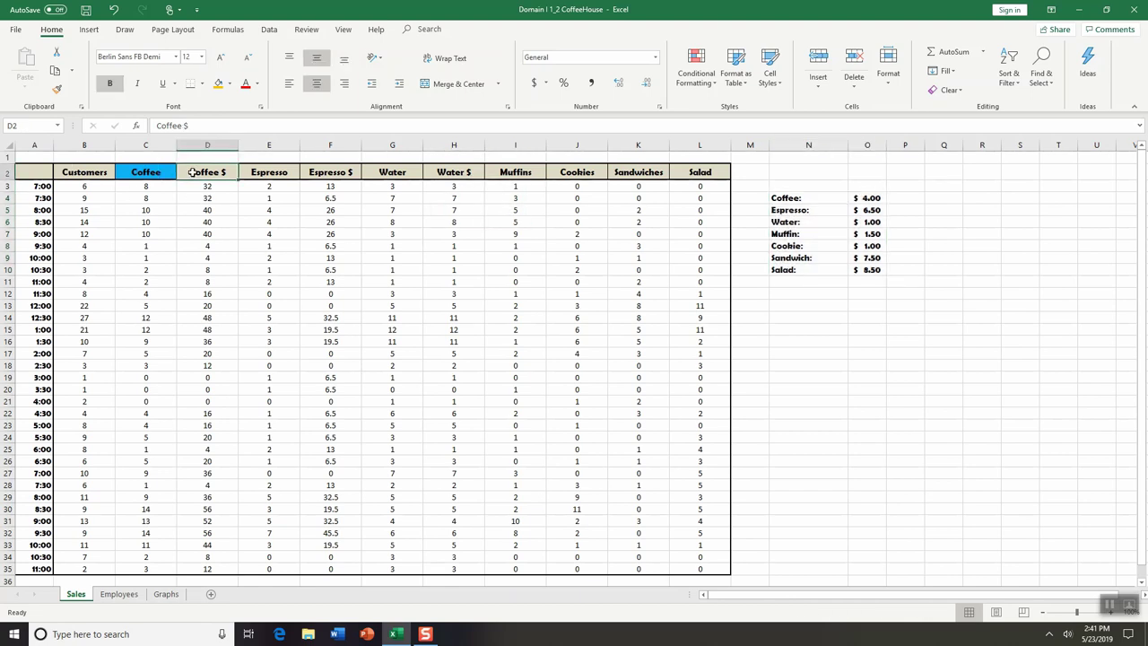
{"action": "left_click", "coordinate": [318, 171]}
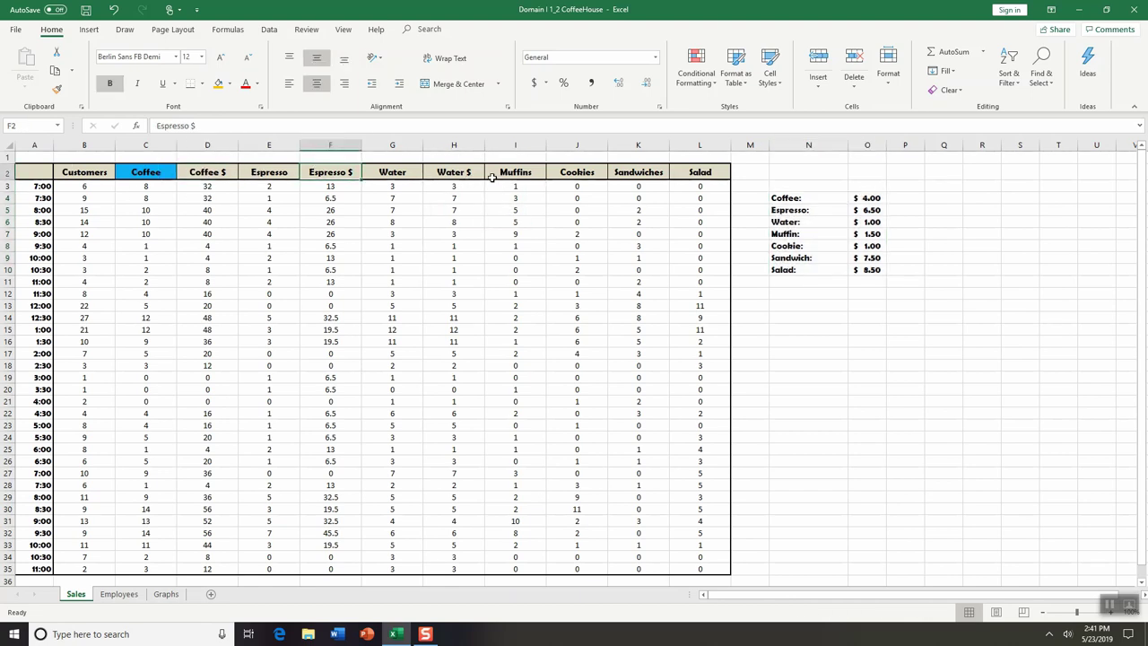
{"action": "left_click", "coordinate": [515, 144]}
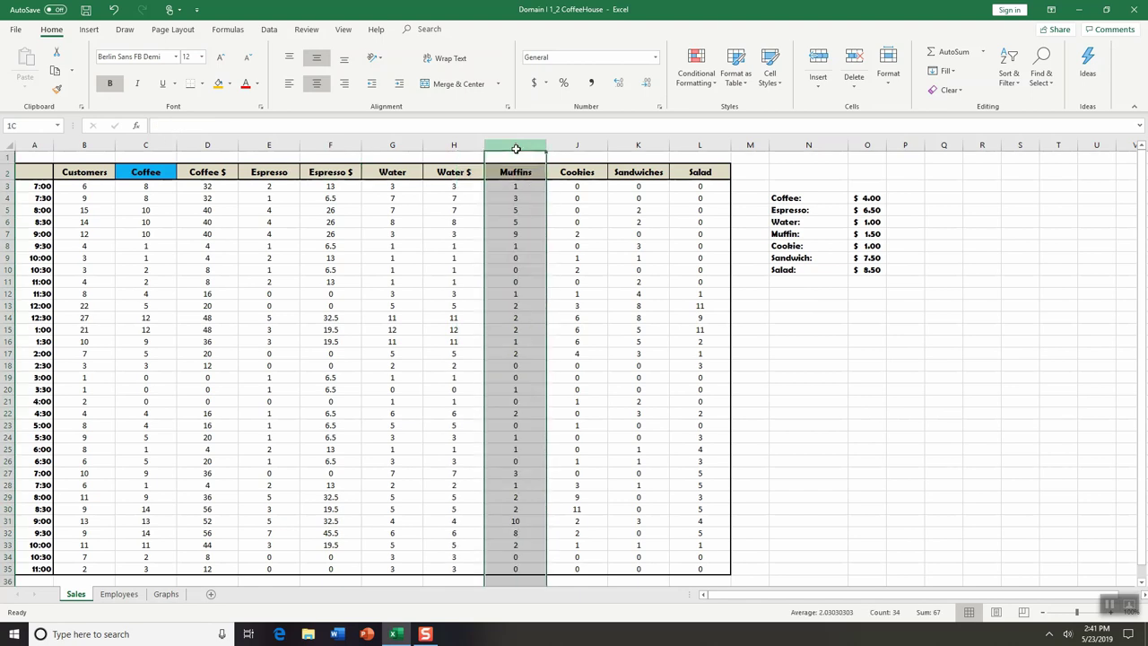
{"action": "left_click", "coordinate": [269, 341]}
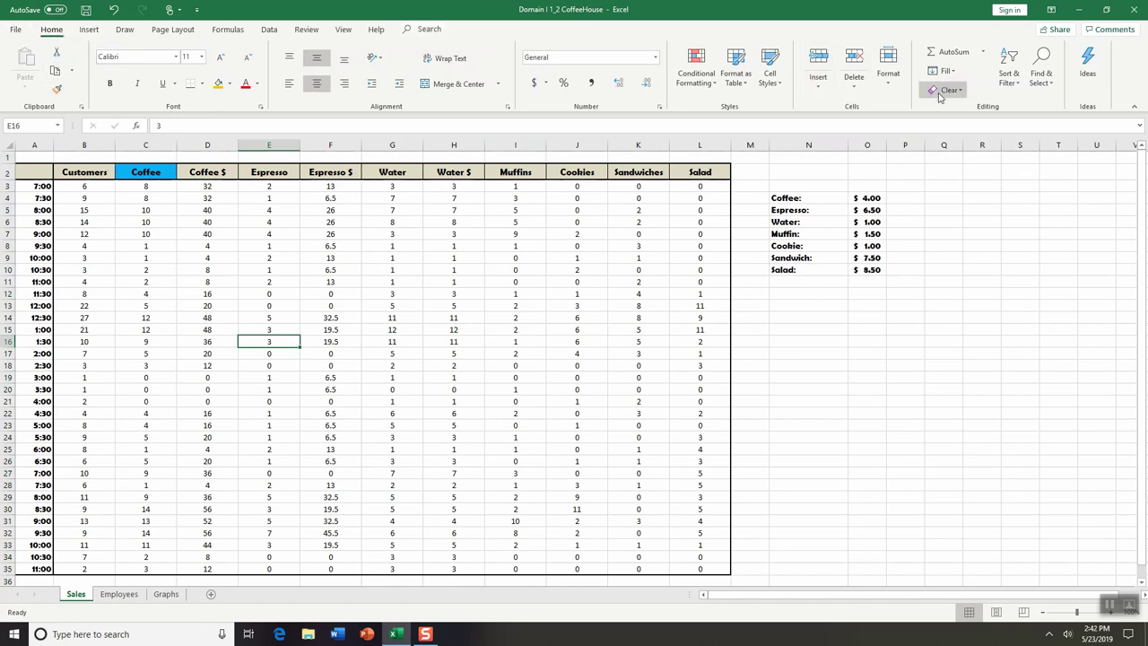
Use Go To with reference 'Prices' to select the N4:O10 price list
{"action": "left_click", "coordinate": [1042, 86]}
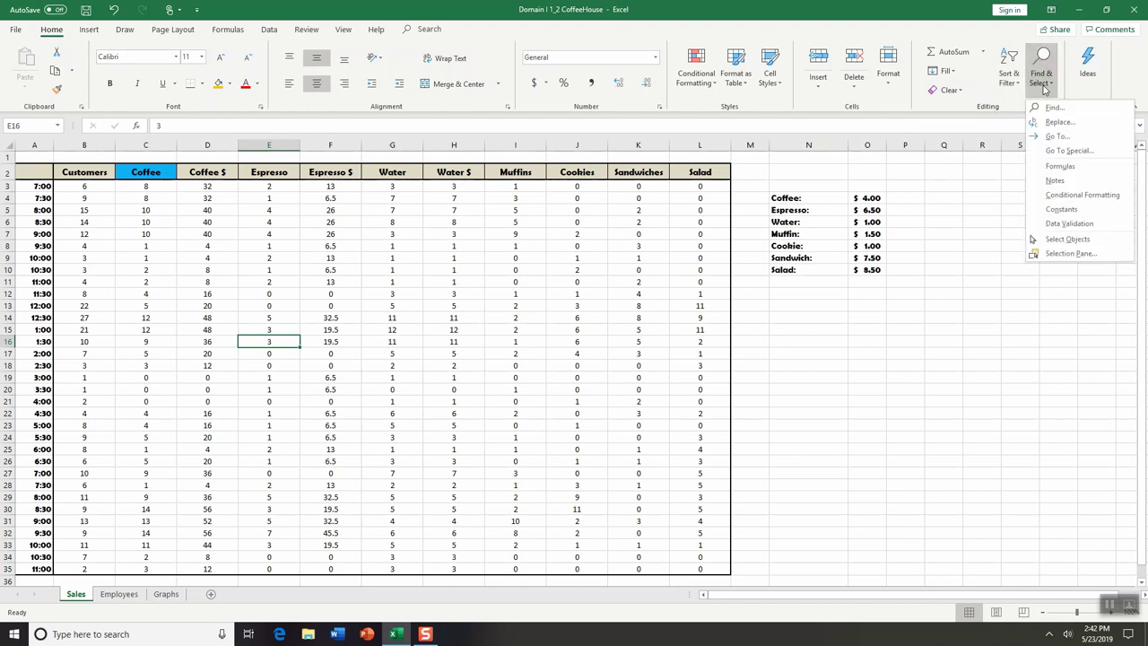
{"action": "left_click", "coordinate": [1059, 137]}
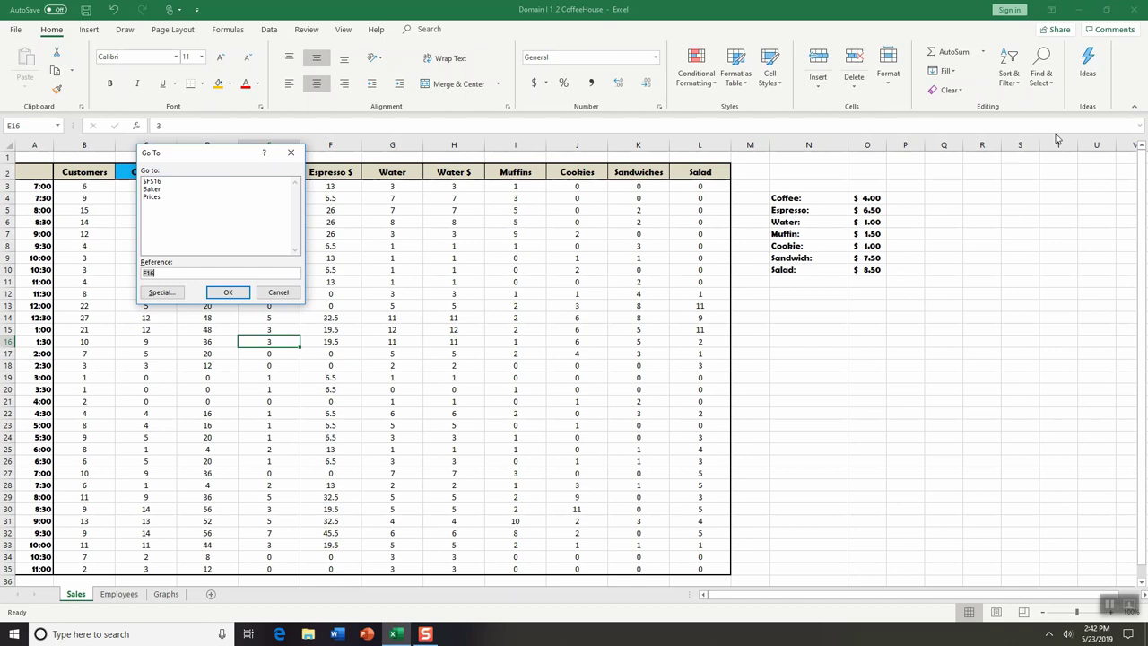
{"action": "type", "text": "Prices"}
{"action": "key", "text": "Return"}
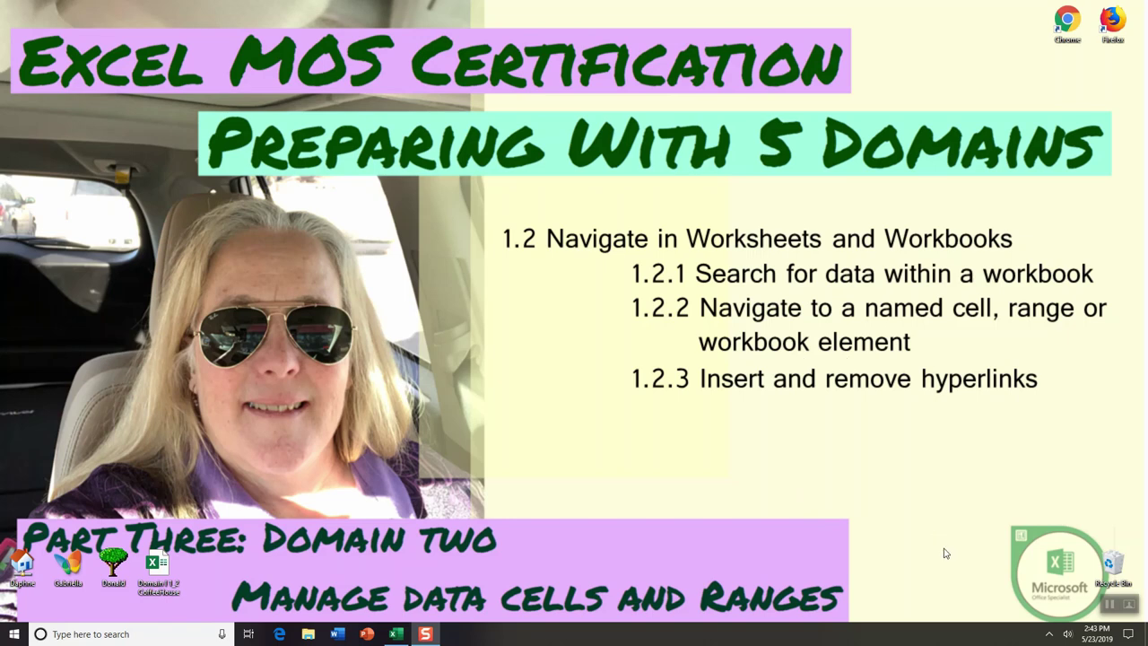
Restore the CoffeeHouse workbook from the taskbar to show the Sales sheet
{"action": "left_click", "coordinate": [396, 634]}
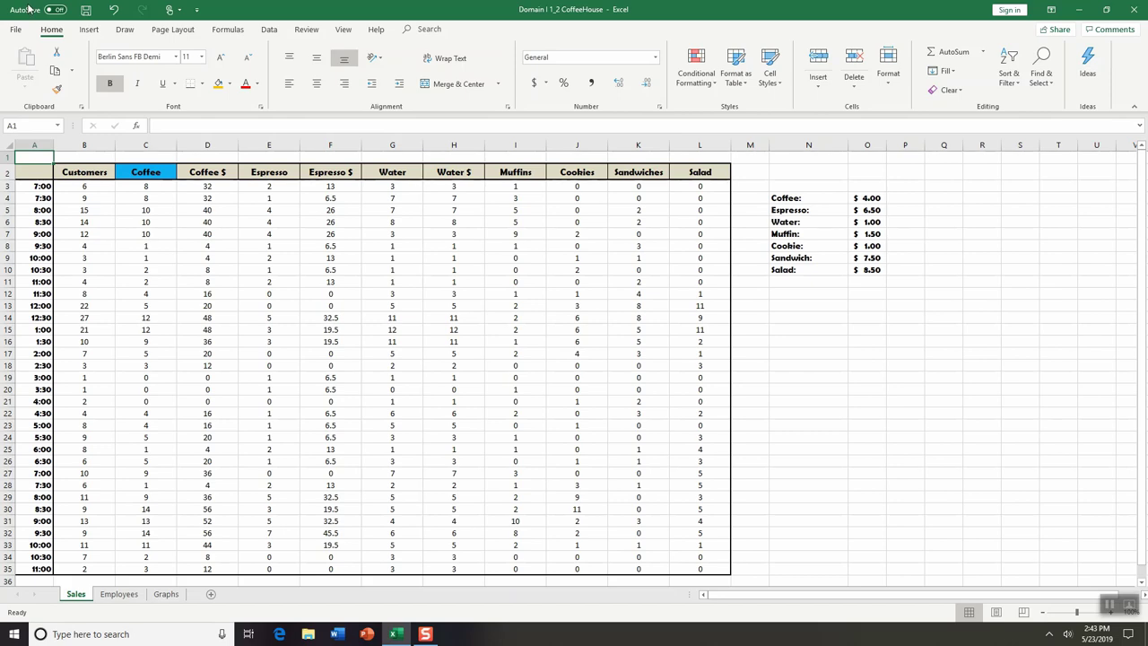
{"action": "left_click", "coordinate": [17, 31]}
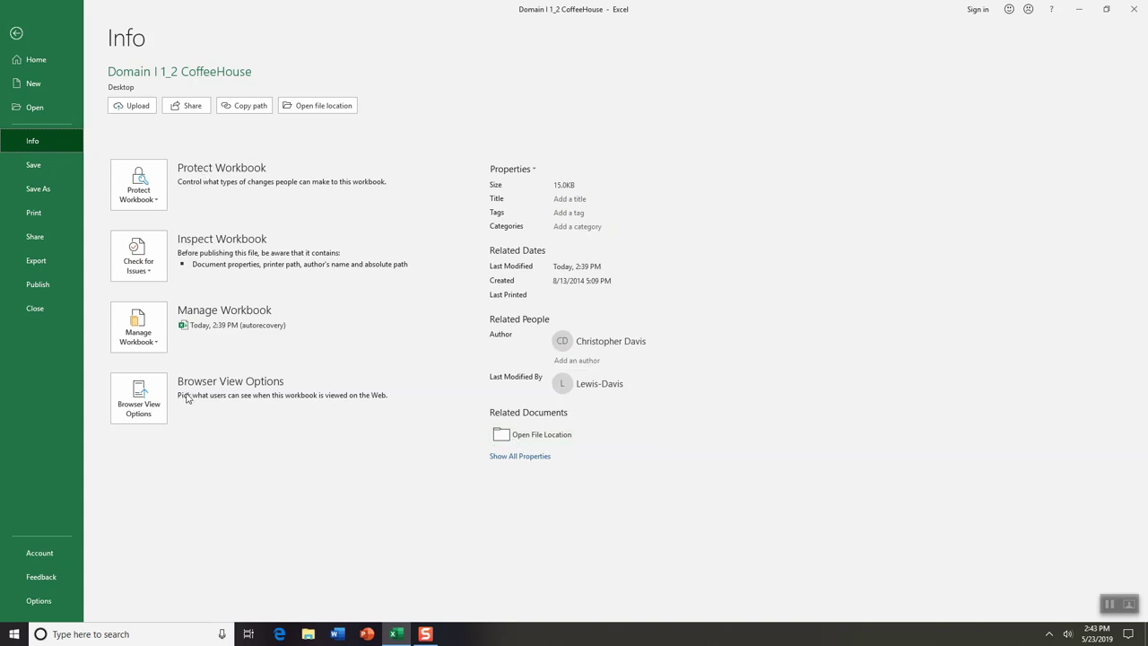
{"action": "left_click", "coordinate": [15, 35]}
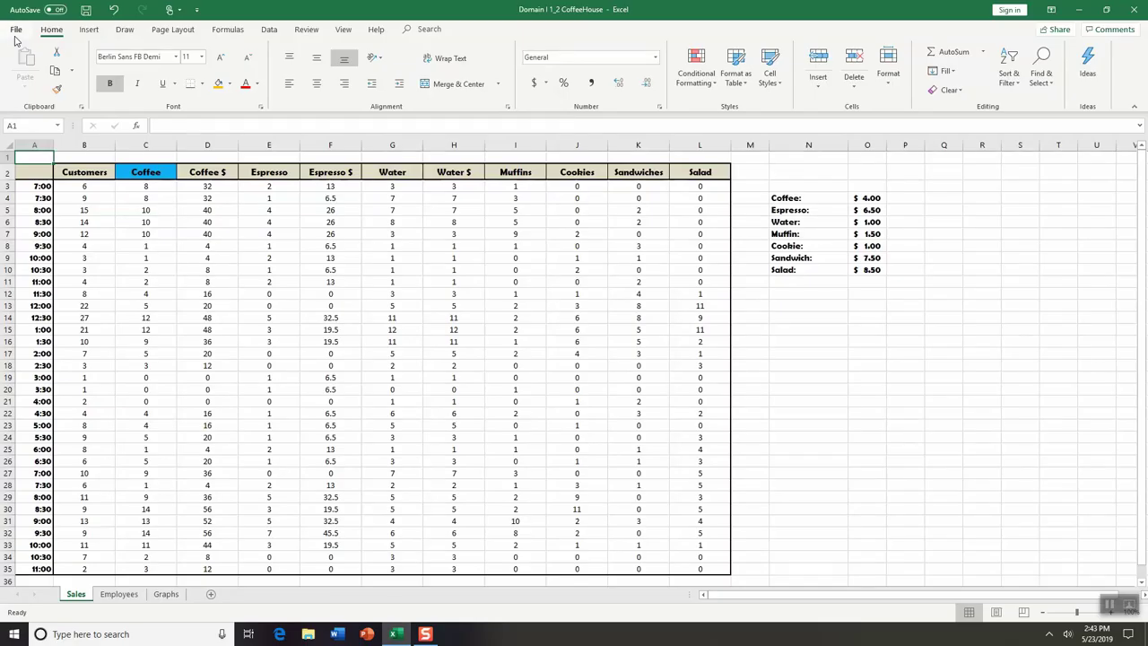
{"action": "left_click", "coordinate": [92, 30]}
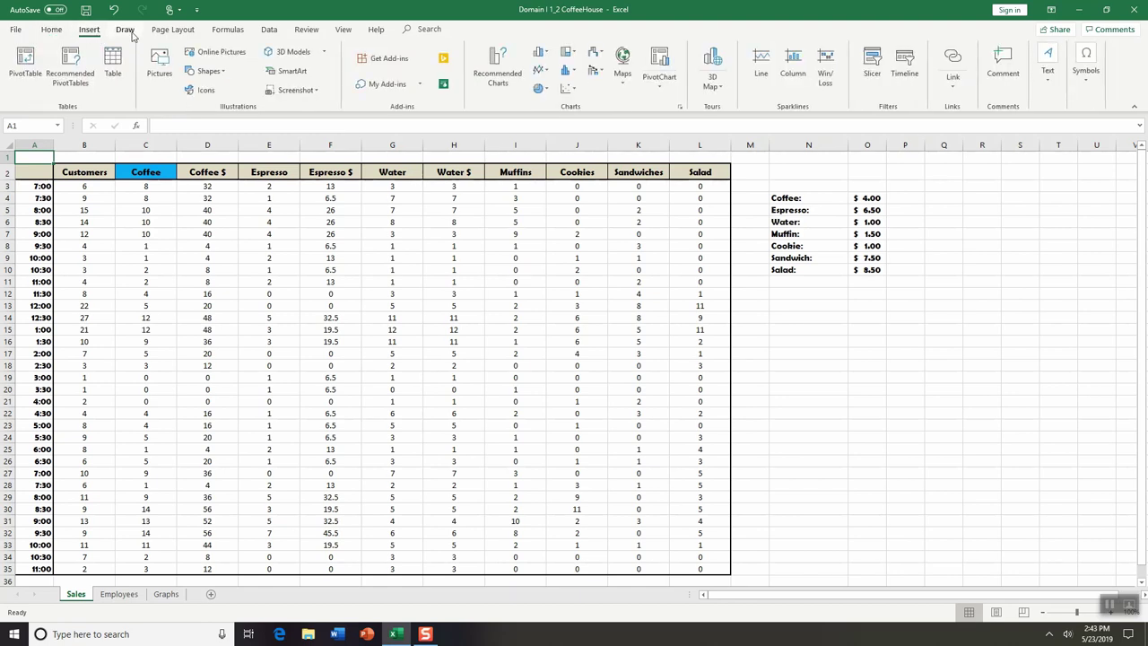
{"action": "left_click", "coordinate": [130, 32]}
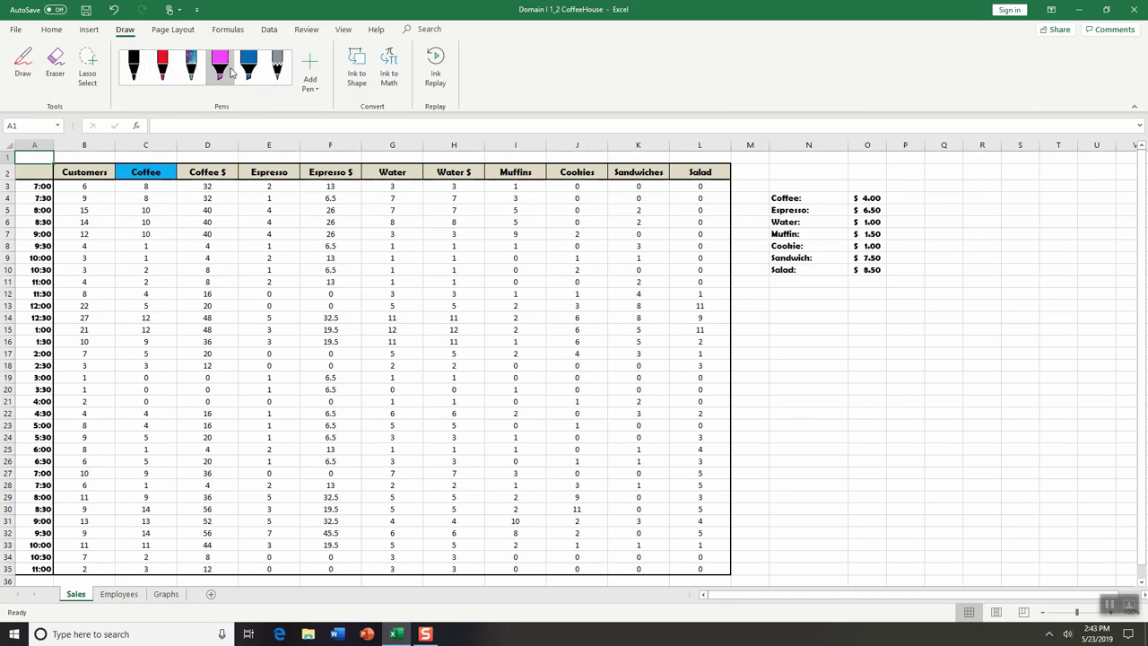
{"action": "left_click", "coordinate": [170, 31]}
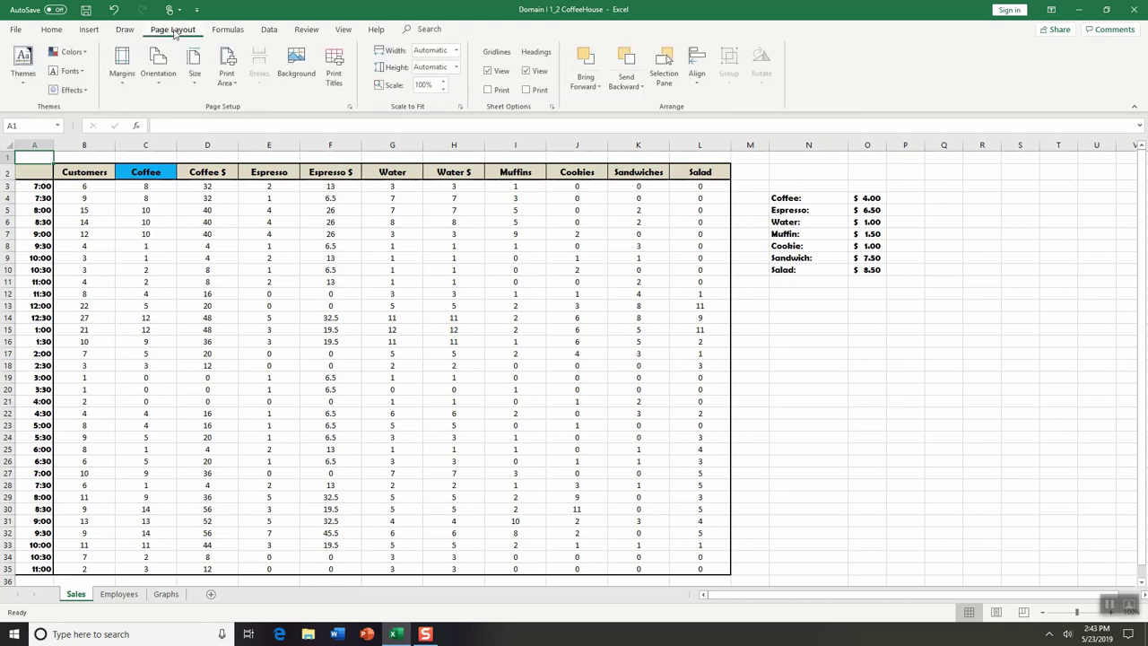
{"action": "left_click", "coordinate": [231, 32]}
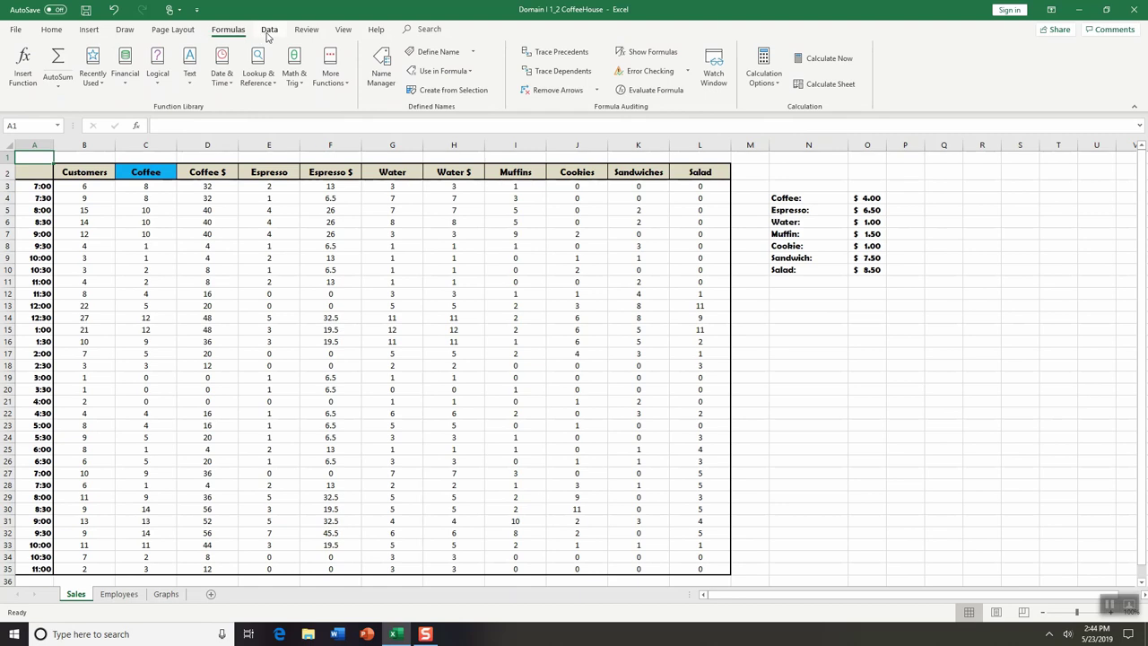
{"action": "left_click", "coordinate": [269, 31]}
{"action": "left_click", "coordinate": [309, 32]}
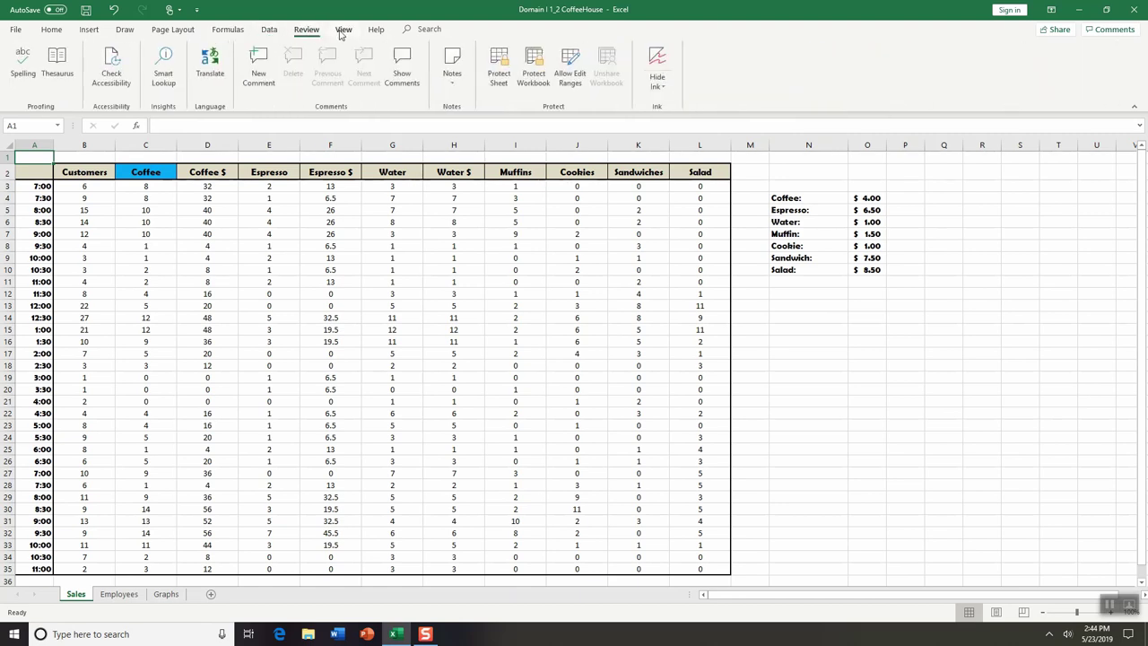
{"action": "left_click", "coordinate": [345, 34]}
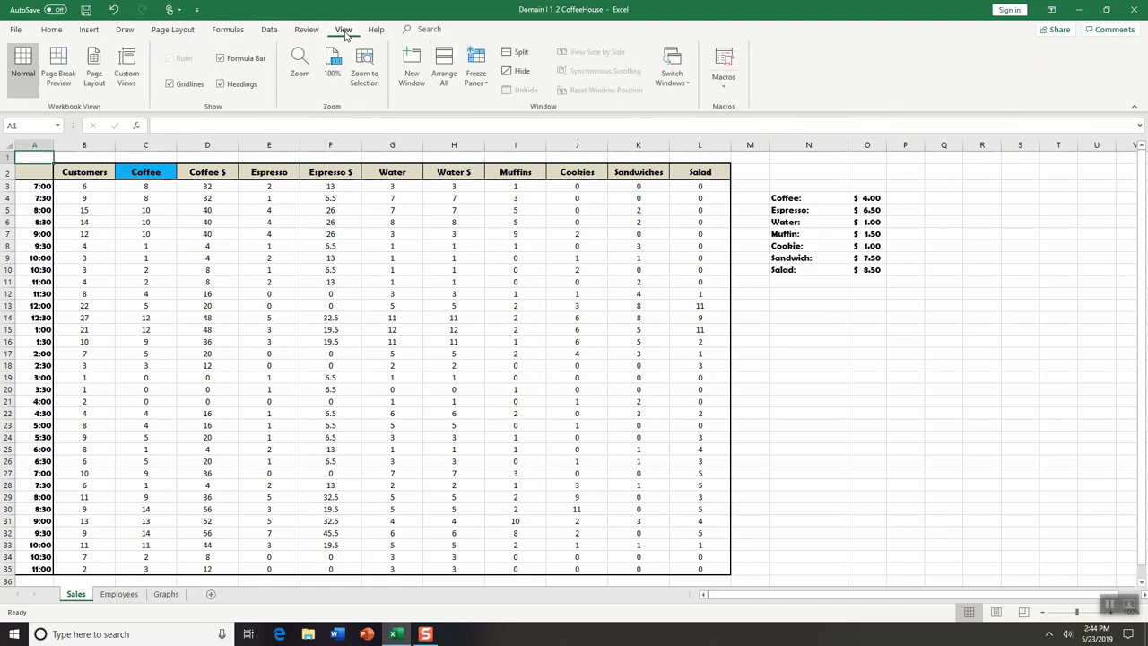
{"action": "left_click", "coordinate": [377, 32]}
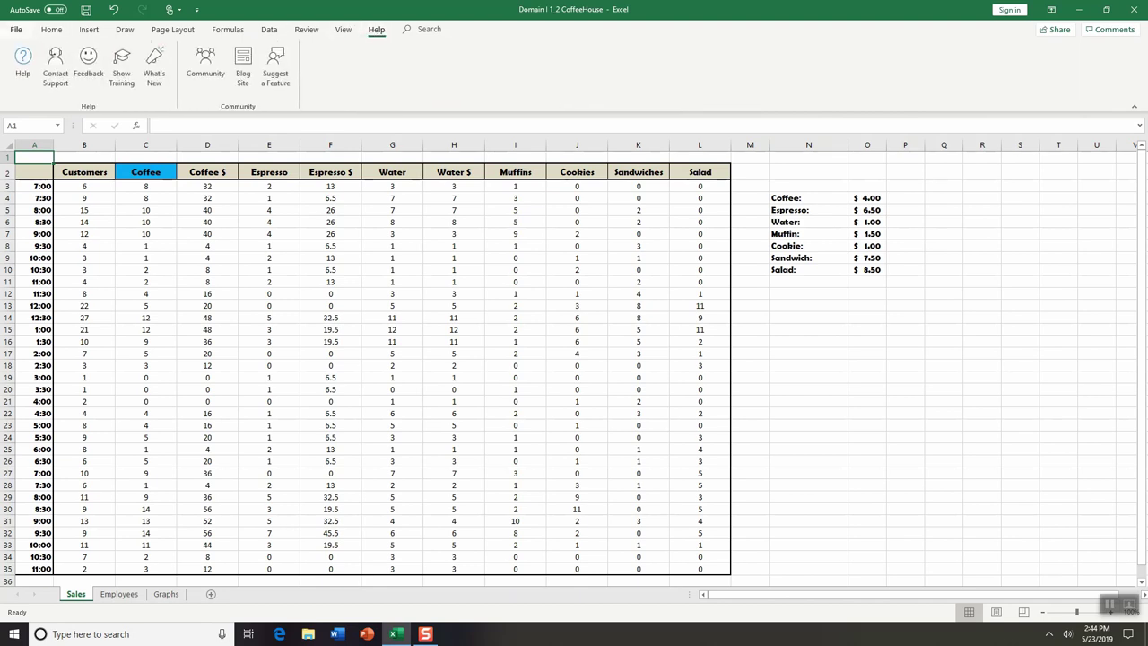
{"action": "left_click", "coordinate": [58, 32]}
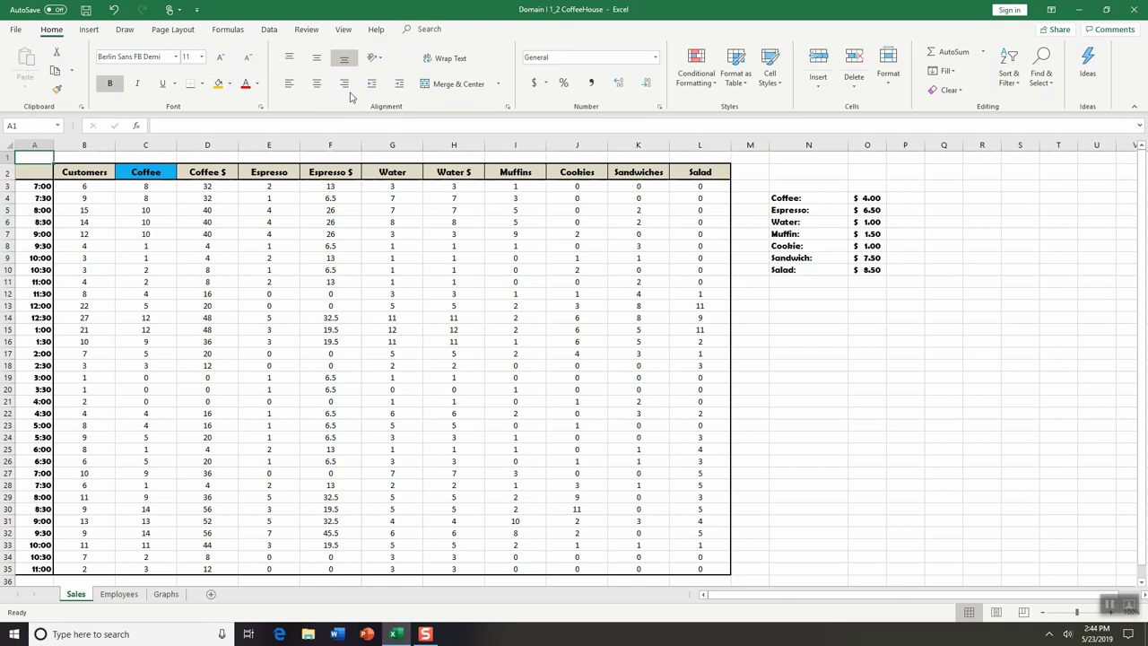
Return to the Home ribbon and give cell A1 on the Sales sheet an olive green fill
{"action": "left_click", "coordinate": [88, 30]}
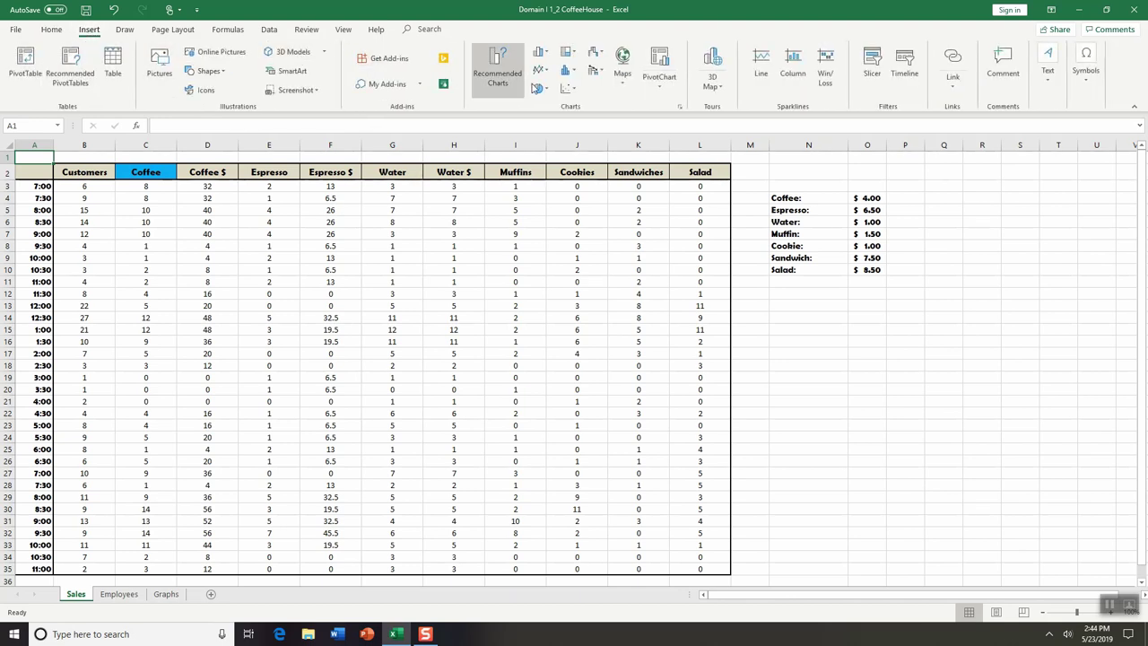
{"action": "left_click", "coordinate": [50, 32]}
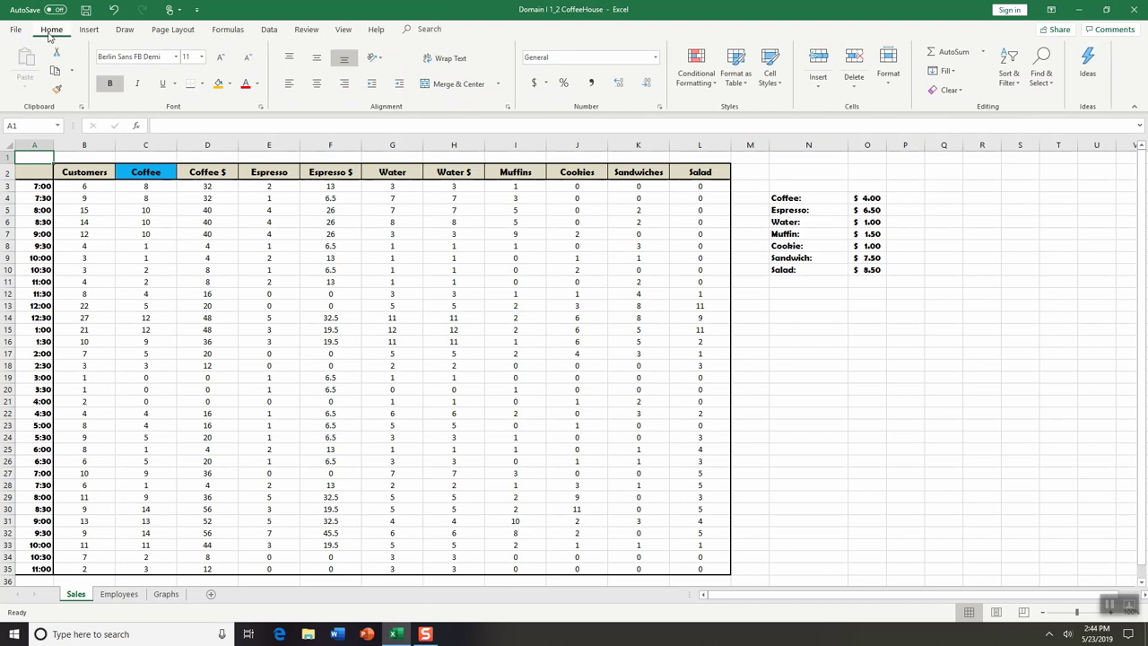
{"action": "left_click", "coordinate": [34, 144]}
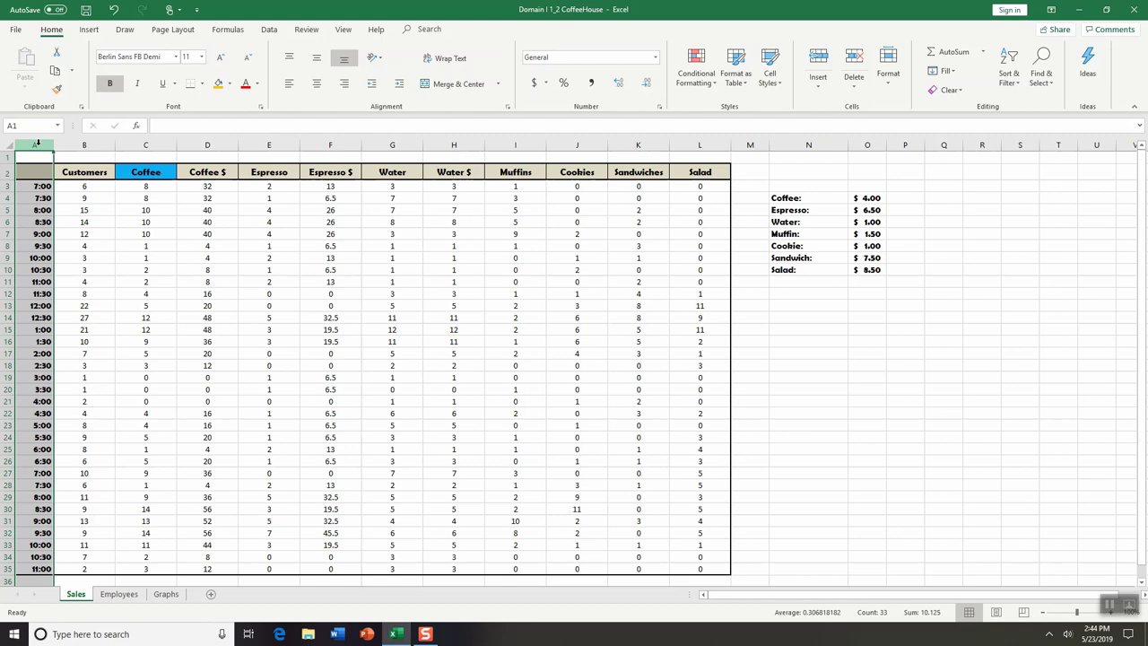
{"action": "left_click", "coordinate": [34, 157]}
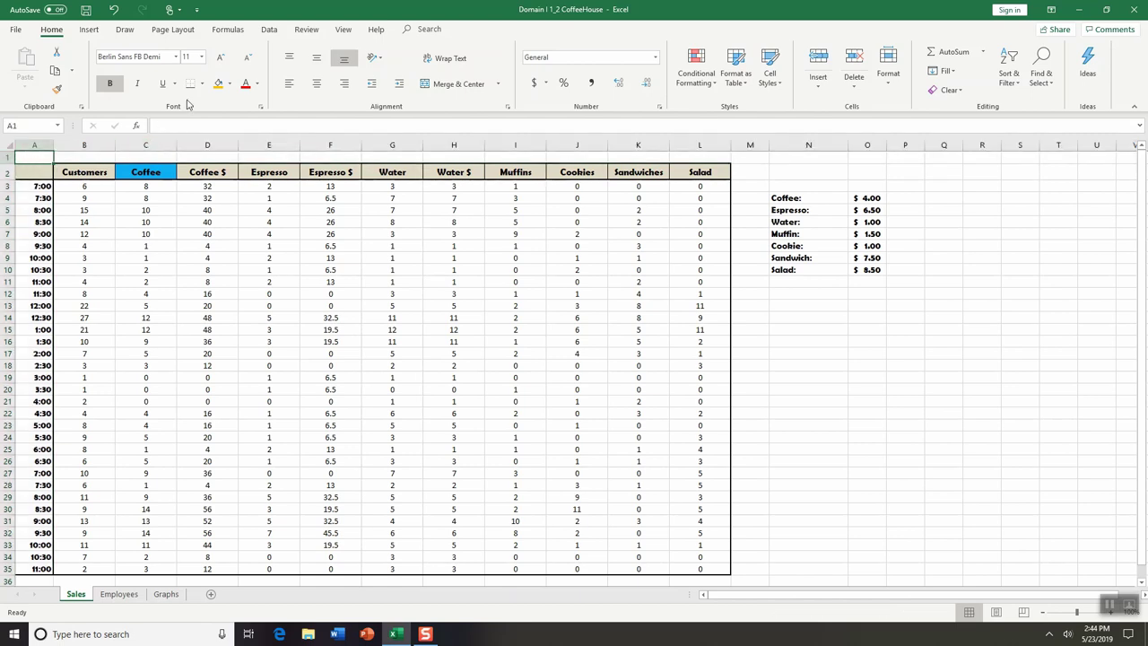
{"action": "left_click", "coordinate": [229, 84]}
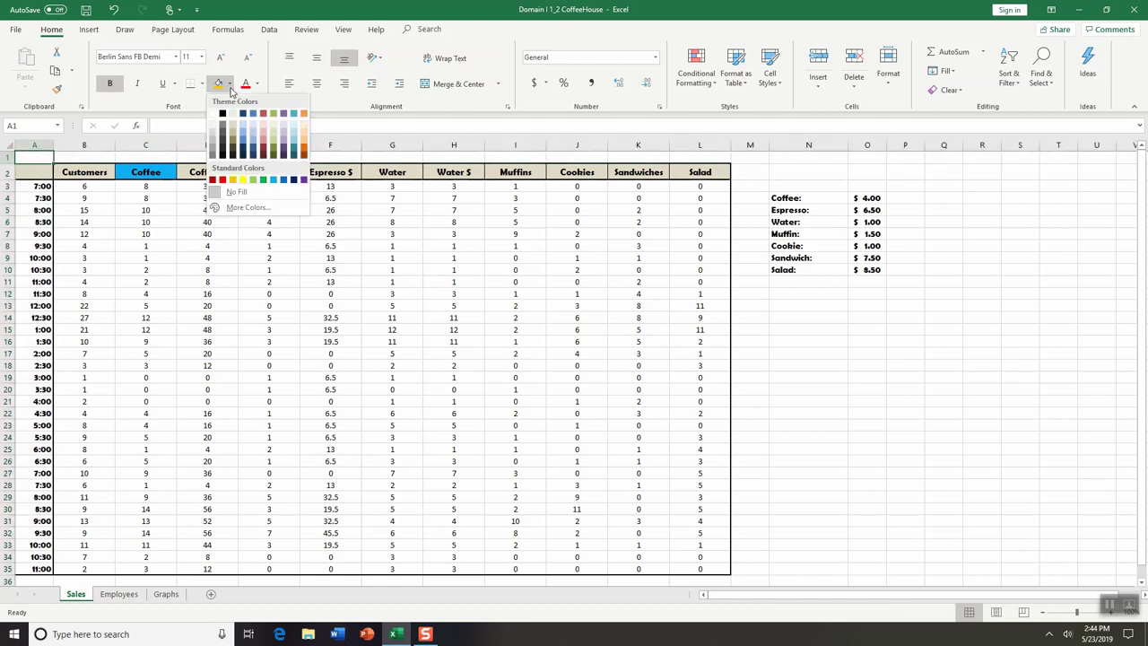
{"action": "left_click", "coordinate": [274, 150]}
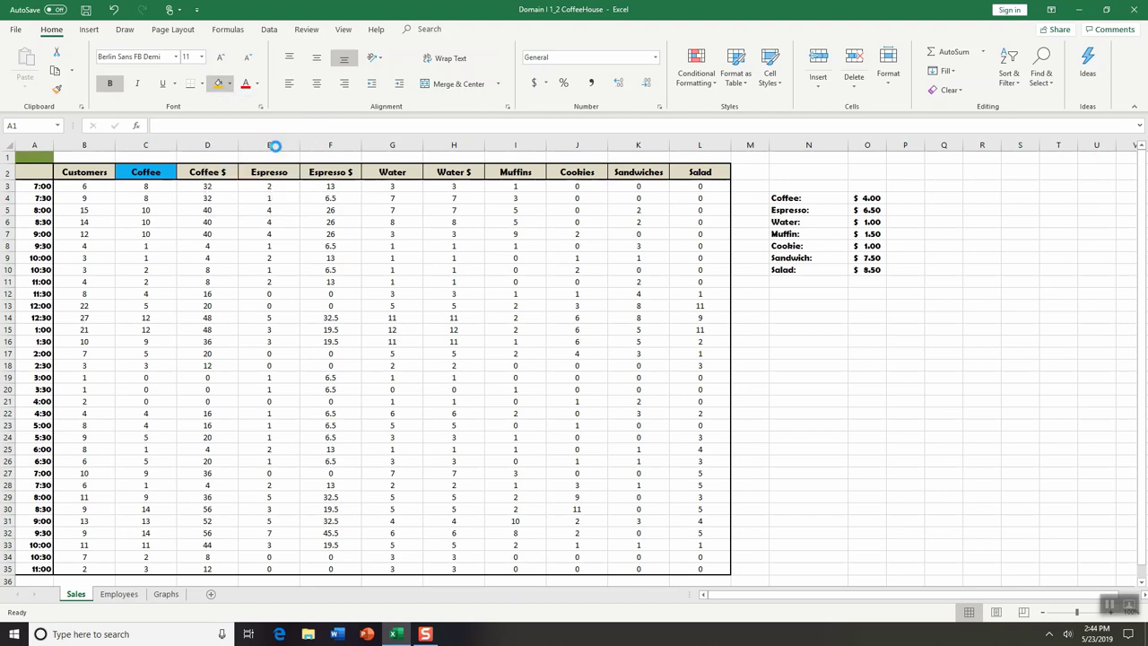
{"action": "left_click", "coordinate": [12, 125]}
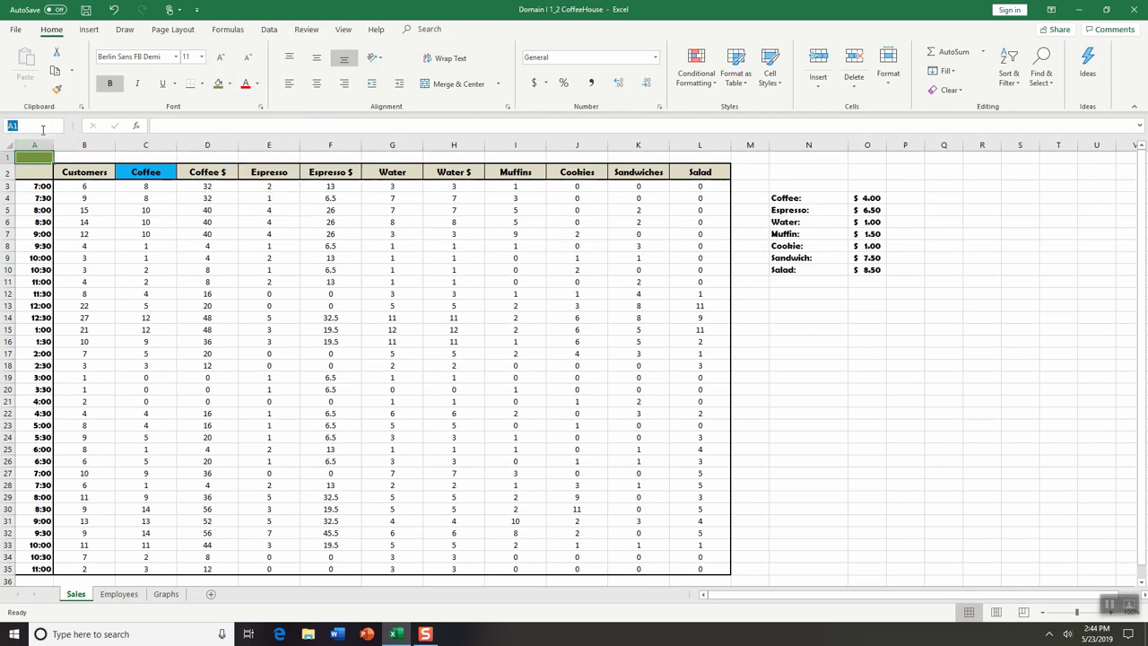
{"action": "left_click", "coordinate": [35, 157]}
{"action": "left_click", "coordinate": [159, 186]}
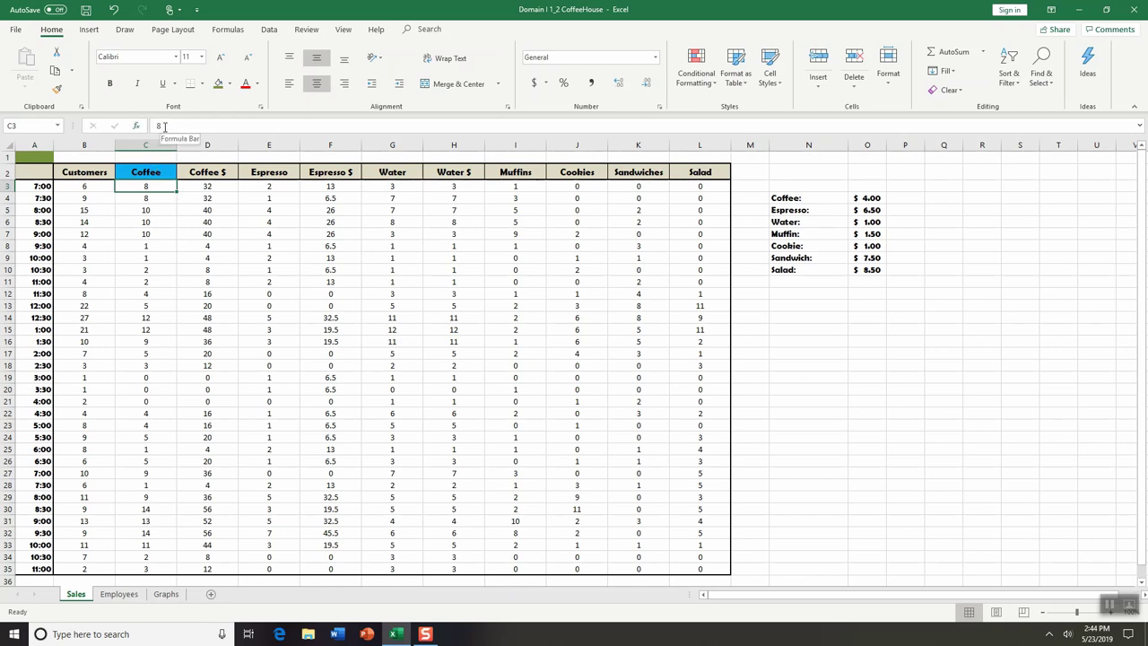
{"action": "double_click", "coordinate": [165, 126]}
{"action": "double_click", "coordinate": [158, 125]}
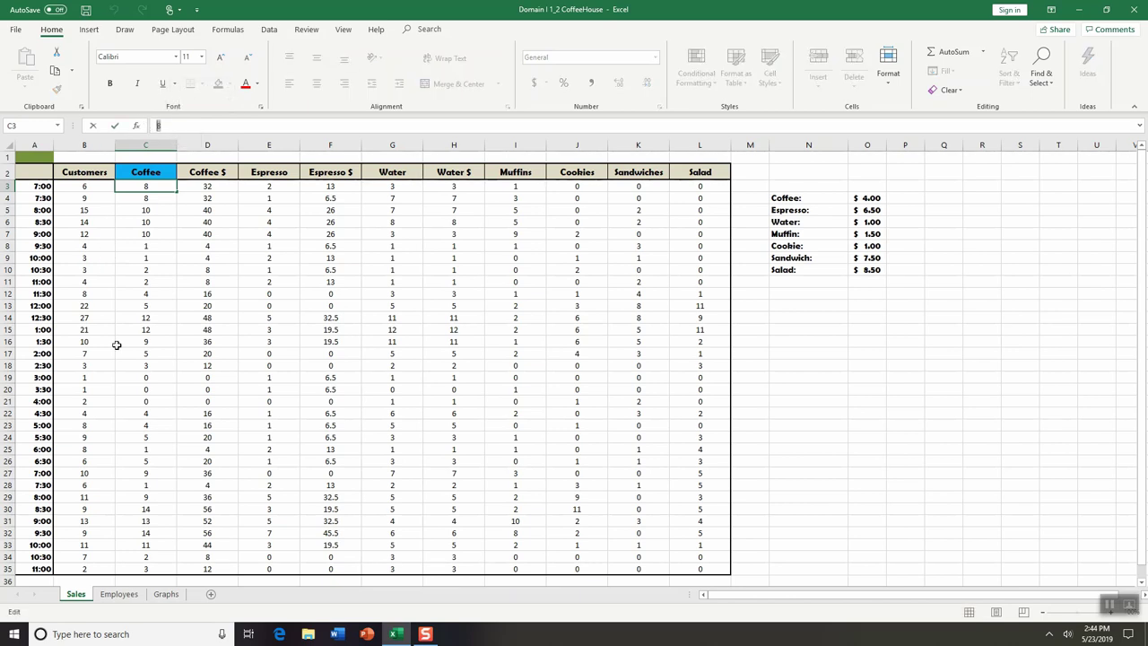
{"action": "left_click", "coordinate": [128, 595]}
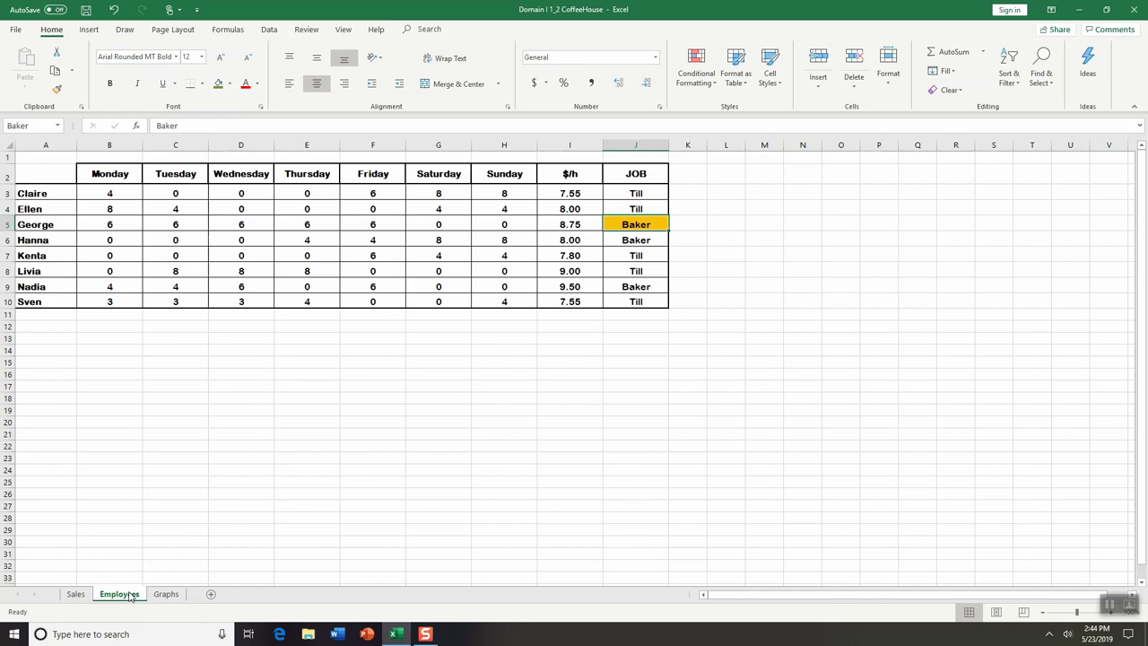
{"action": "left_click", "coordinate": [581, 213]}
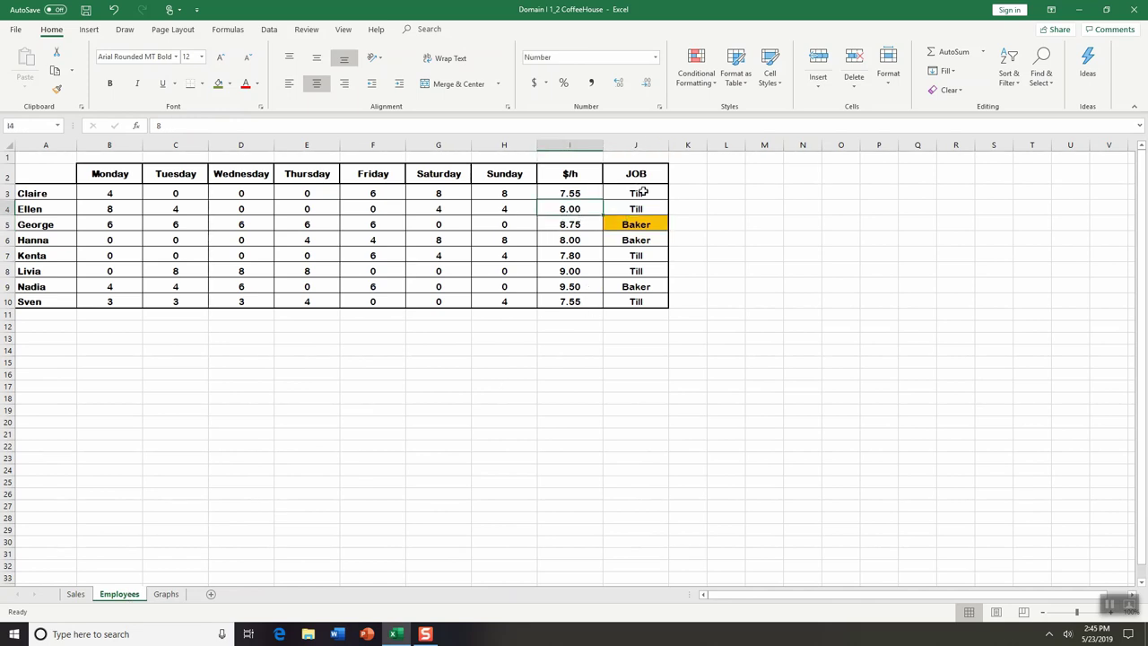
{"action": "left_click", "coordinate": [643, 193]}
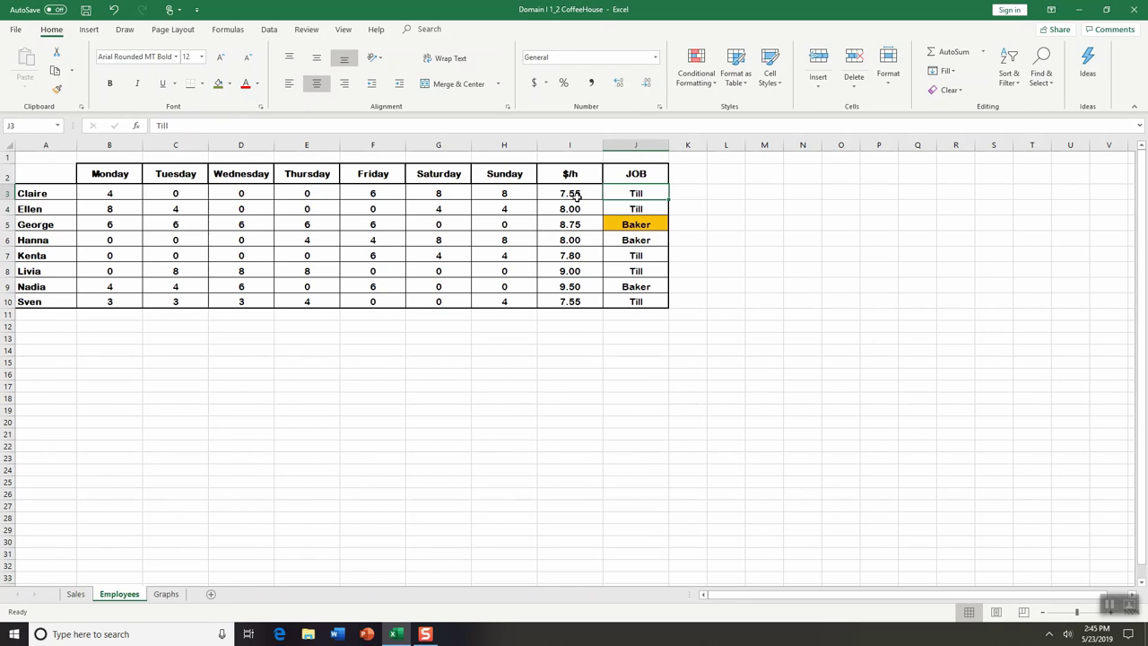
{"action": "left_click", "coordinate": [575, 195]}
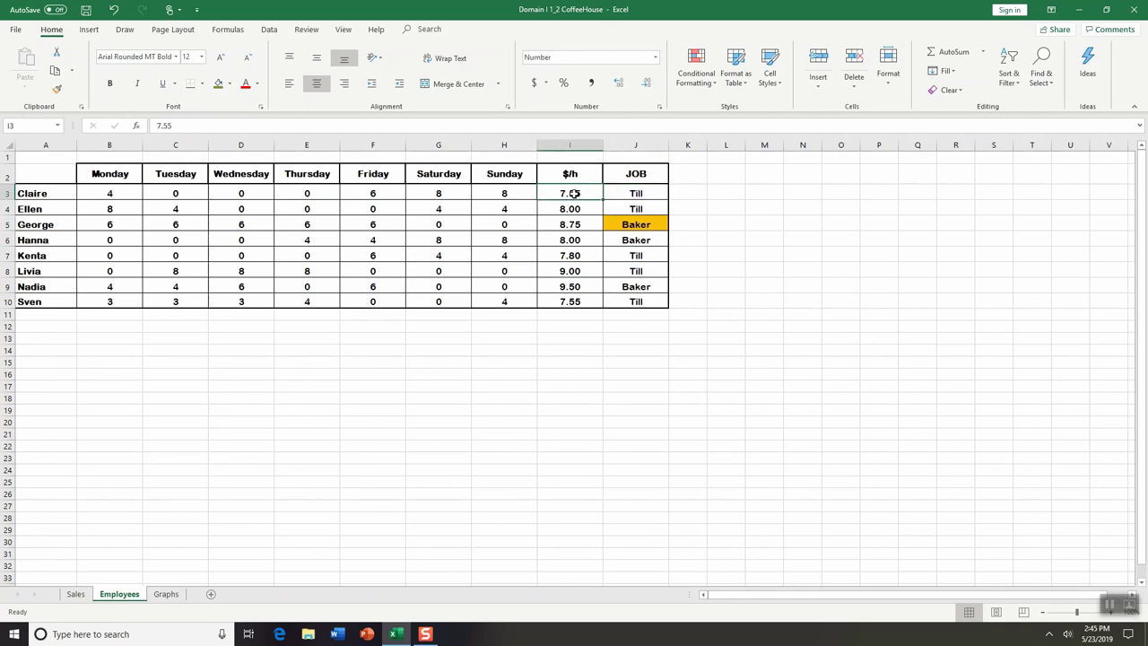
{"action": "left_click", "coordinate": [565, 313]}
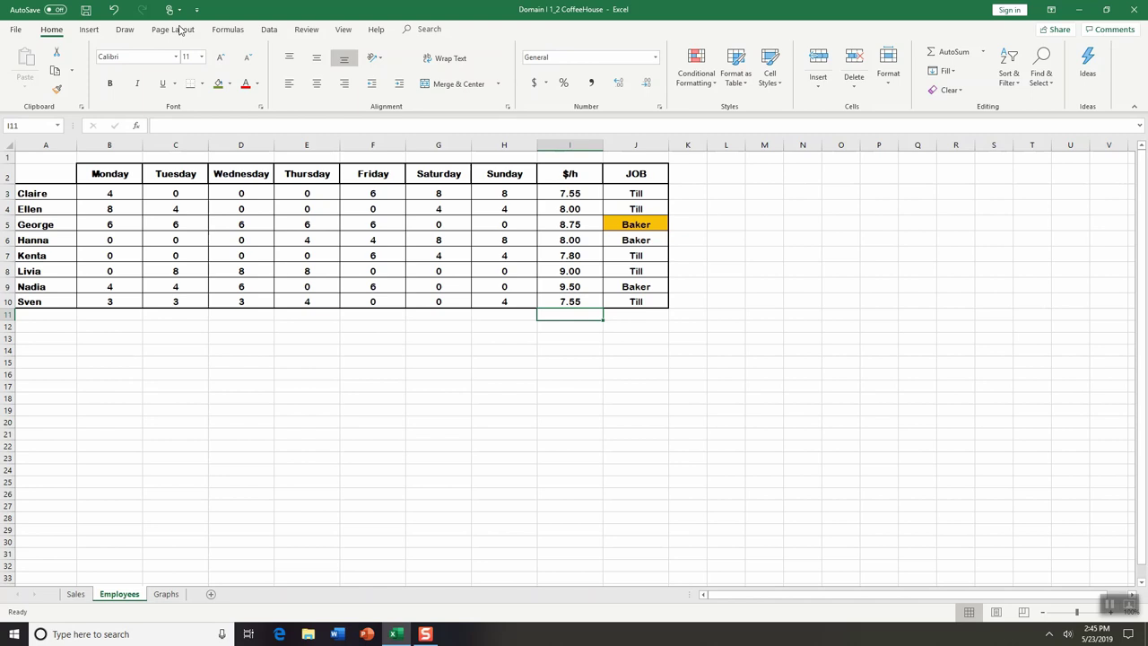
Put =AVERAGE(I3:I10) in I11, showing 8.27, centred horizontally and vertically
{"action": "left_click", "coordinate": [983, 53]}
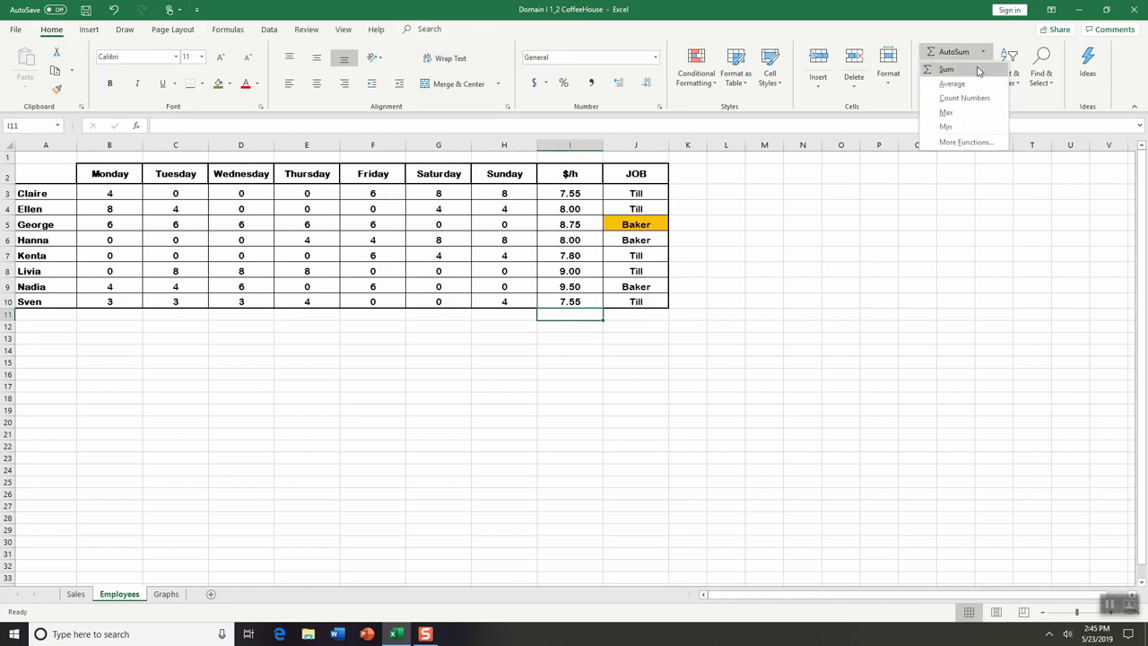
{"action": "left_click", "coordinate": [975, 84]}
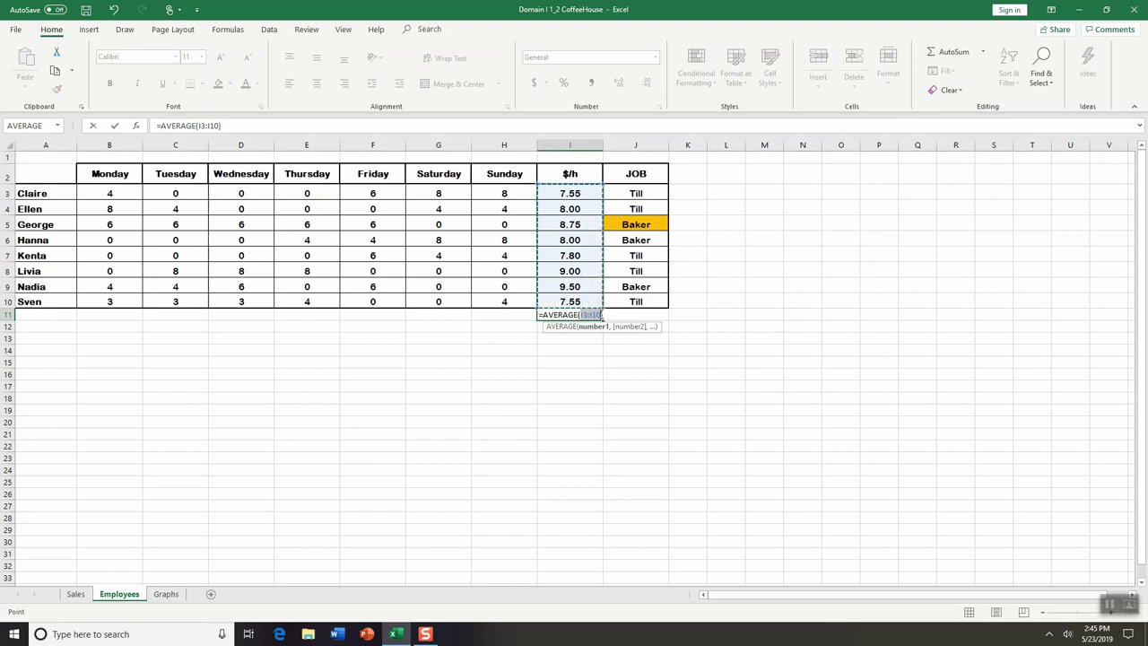
{"action": "key", "text": "Return"}
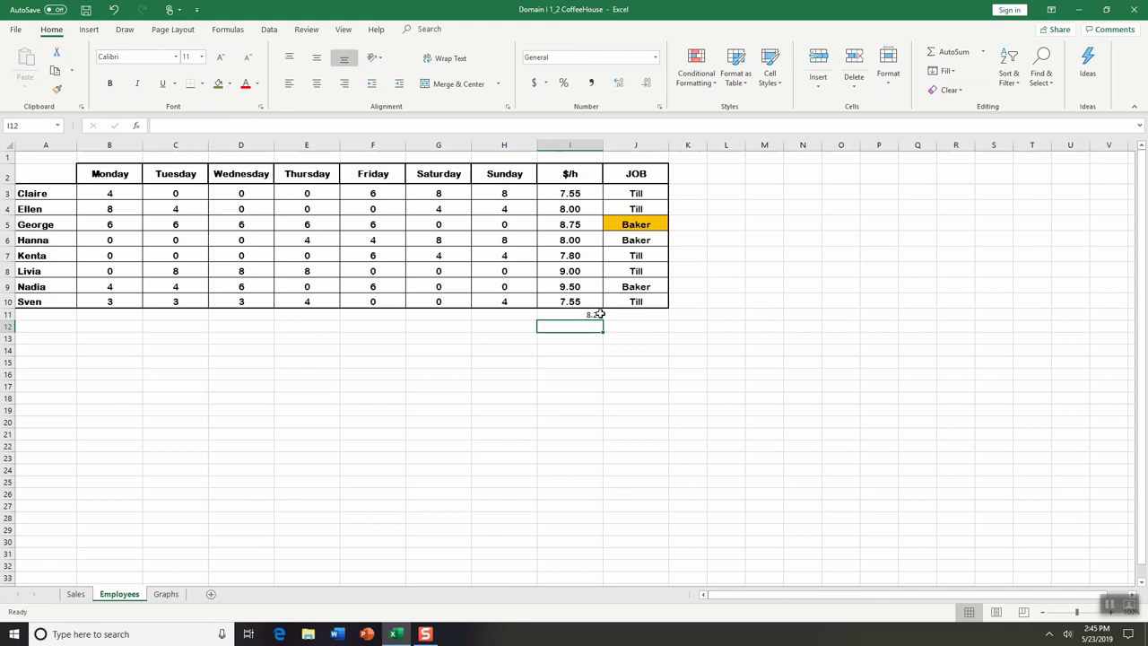
{"action": "left_click", "coordinate": [594, 314]}
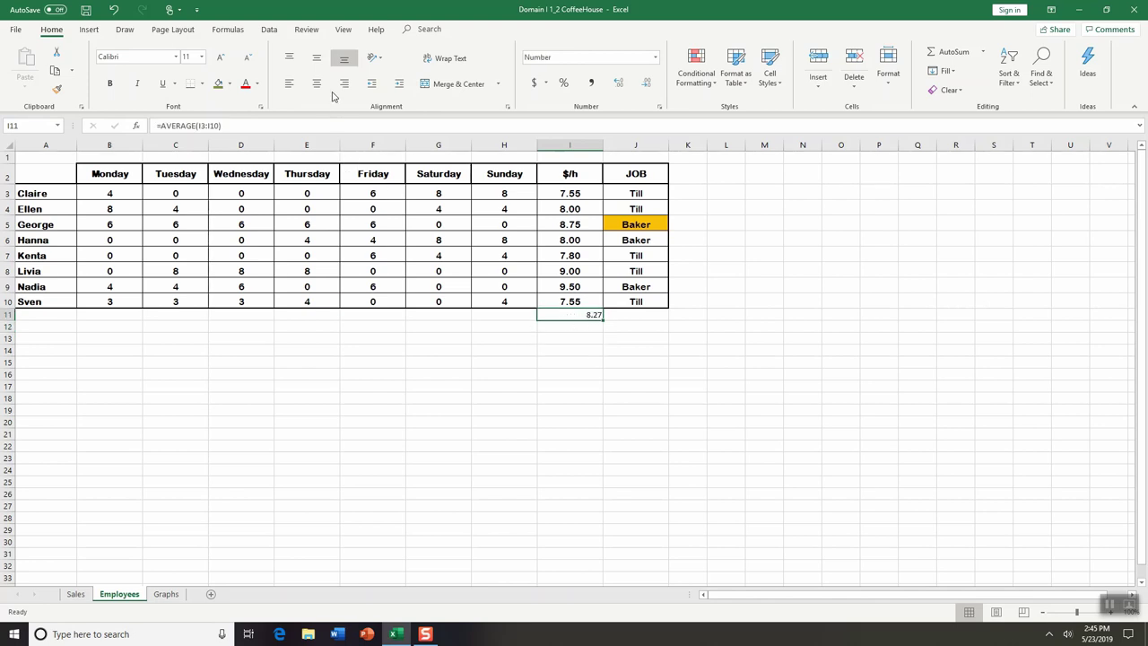
{"action": "left_click", "coordinate": [316, 84]}
{"action": "left_click", "coordinate": [315, 60]}
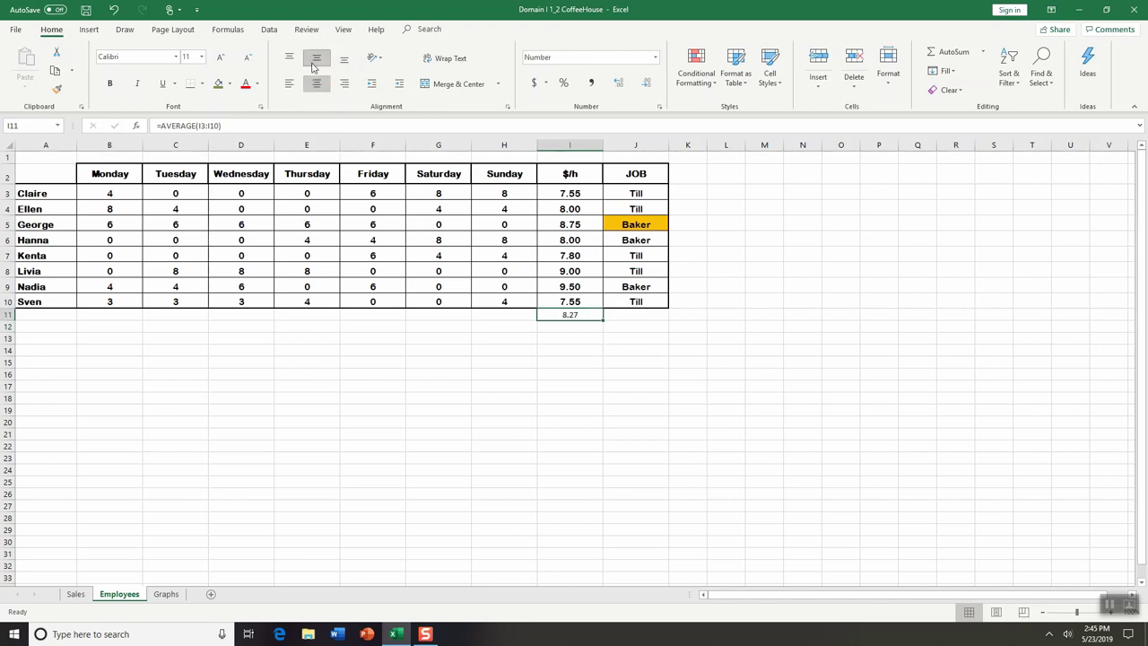
Bold the 8.27 average in I11 and review its =AVERAGE(I3:I10) formula
{"action": "left_click", "coordinate": [107, 85]}
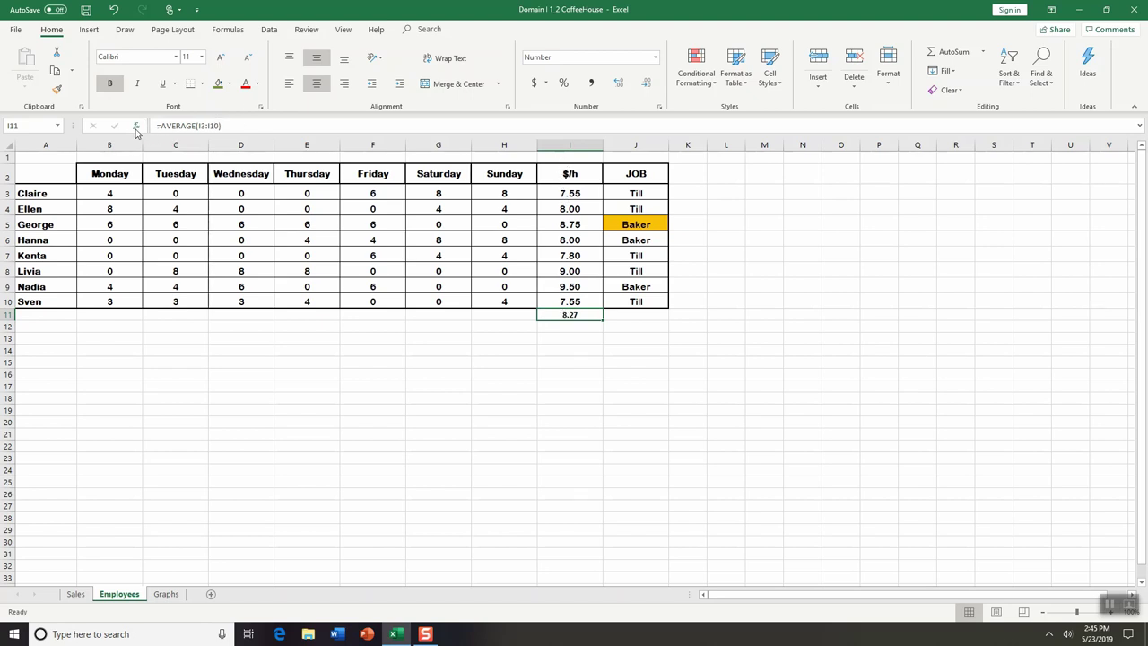
{"action": "left_click_drag", "start_coordinate": [152, 125], "coordinate": [251, 130]}
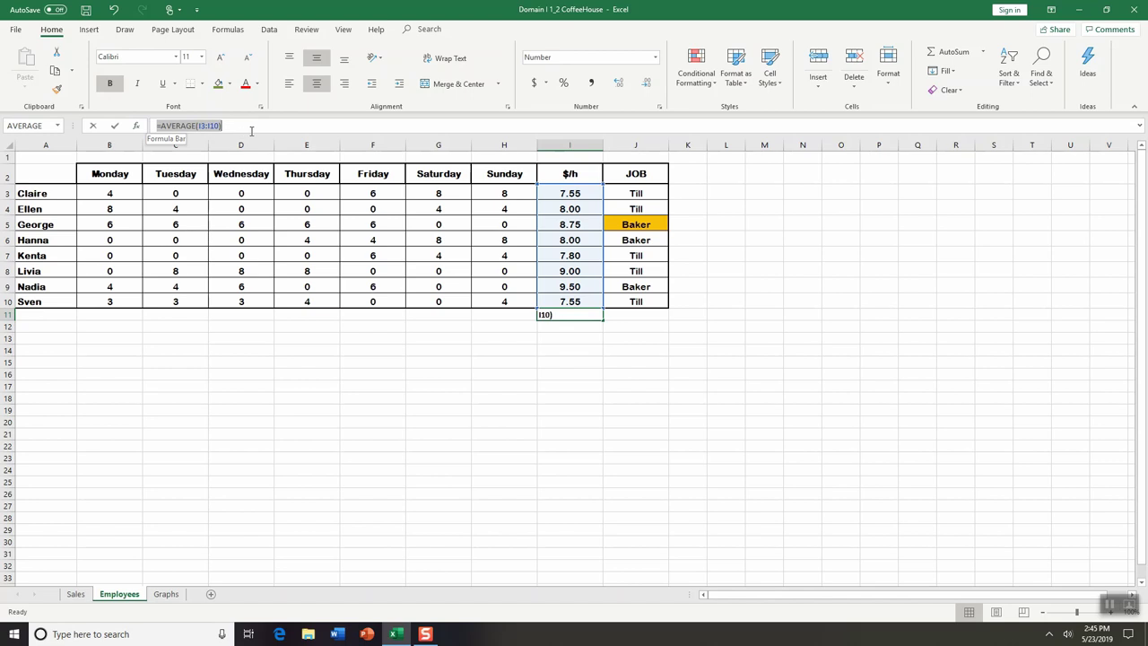
{"action": "left_click", "coordinate": [564, 314]}
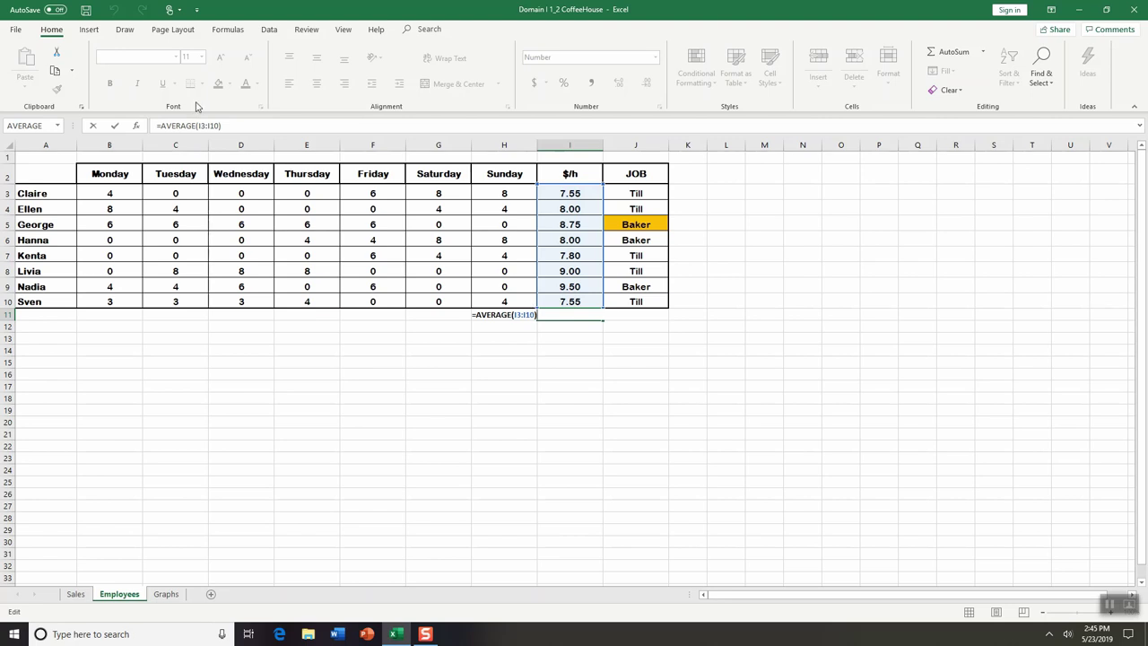
{"action": "left_click", "coordinate": [136, 126]}
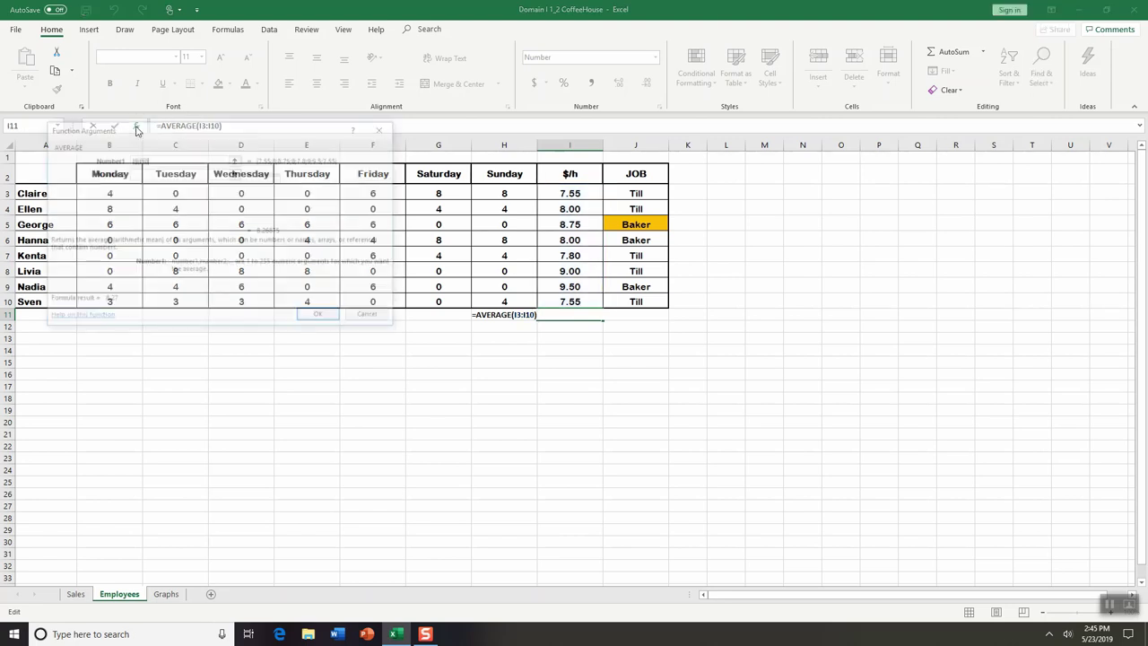
{"action": "left_click_drag", "start_coordinate": [179, 128], "coordinate": [444, 196]}
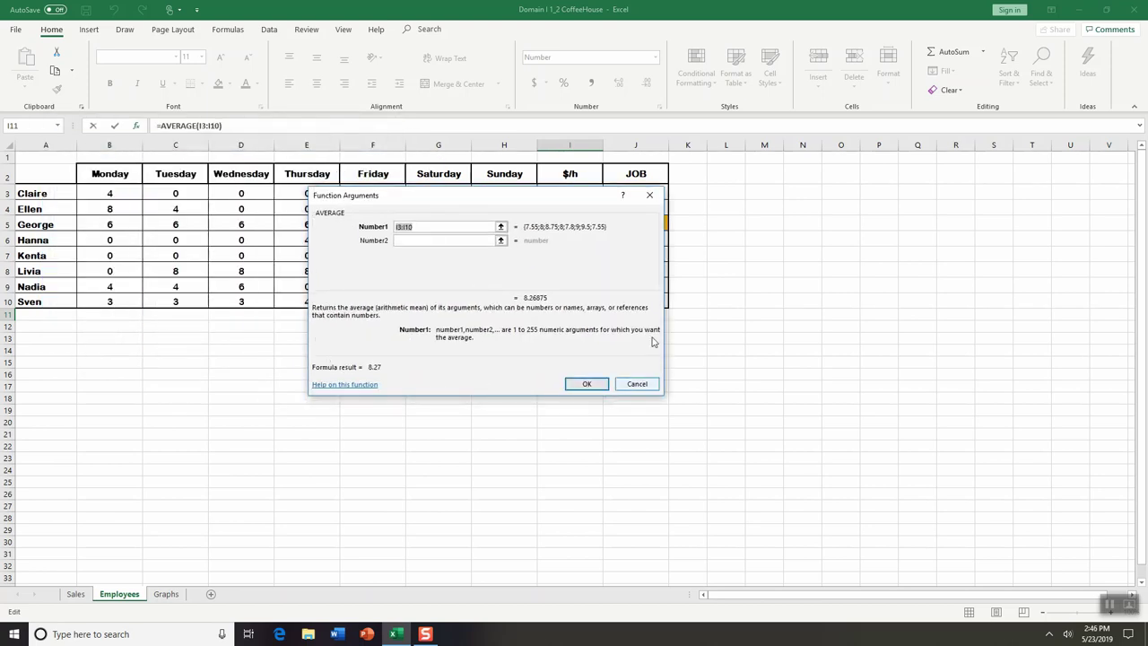
{"action": "left_click", "coordinate": [650, 195]}
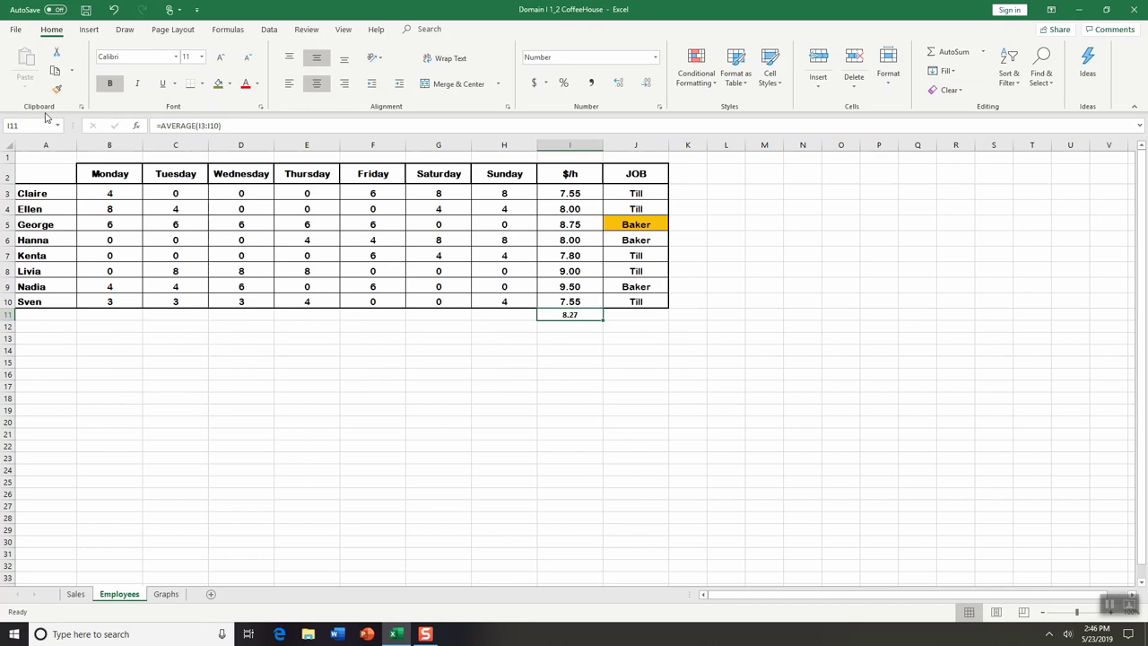
{"action": "left_click", "coordinate": [136, 126]}
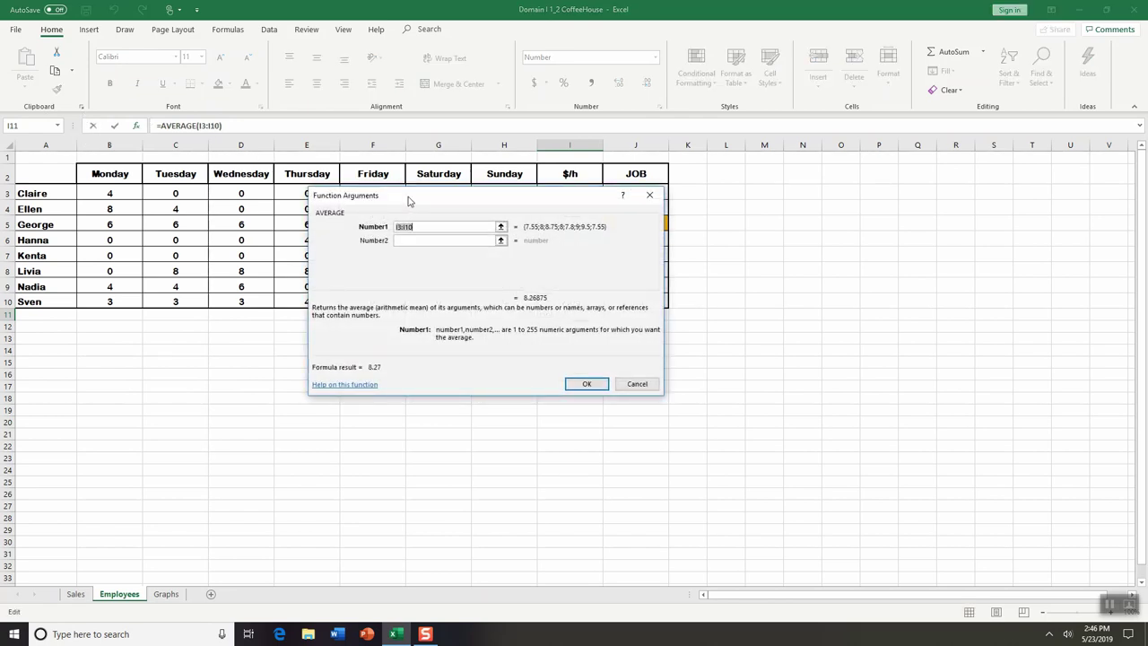
{"action": "left_click_drag", "start_coordinate": [408, 201], "coordinate": [347, 171]}
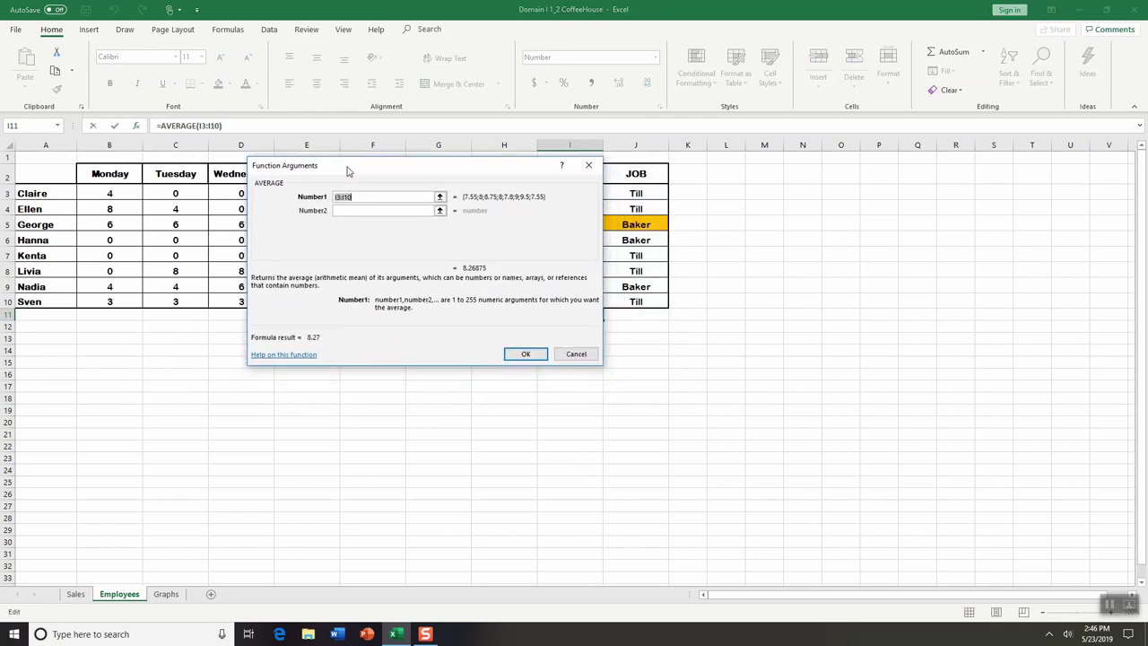
{"action": "left_click", "coordinate": [584, 356]}
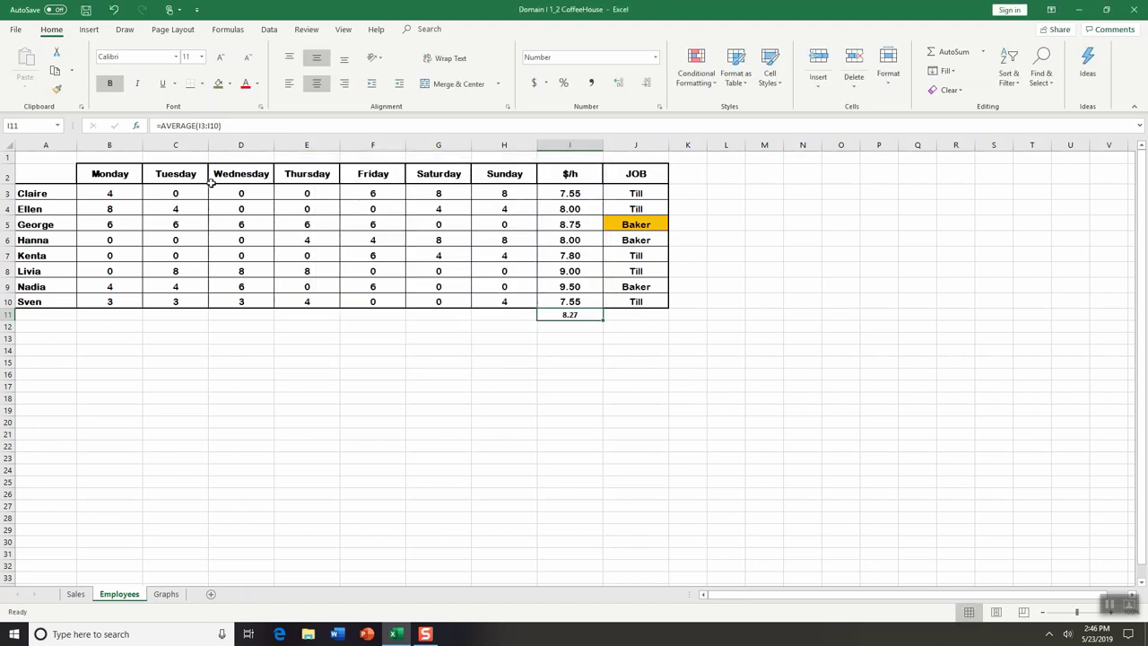
{"action": "left_click", "coordinate": [187, 141]}
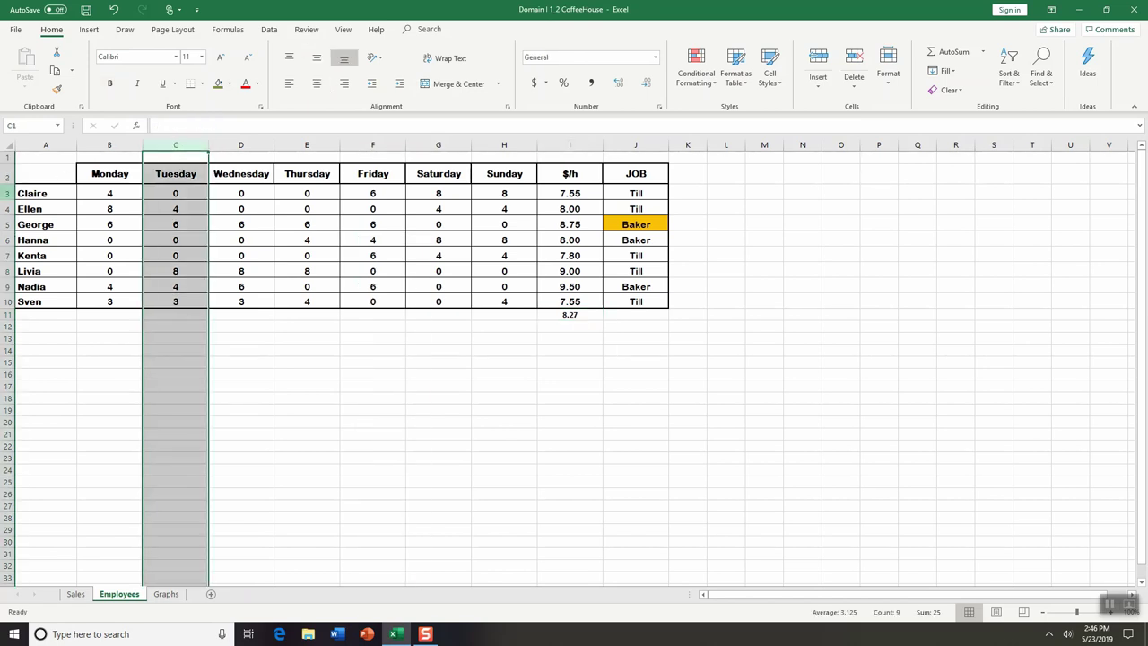
{"action": "left_click", "coordinate": [7, 193]}
{"action": "left_click", "coordinate": [176, 191]}
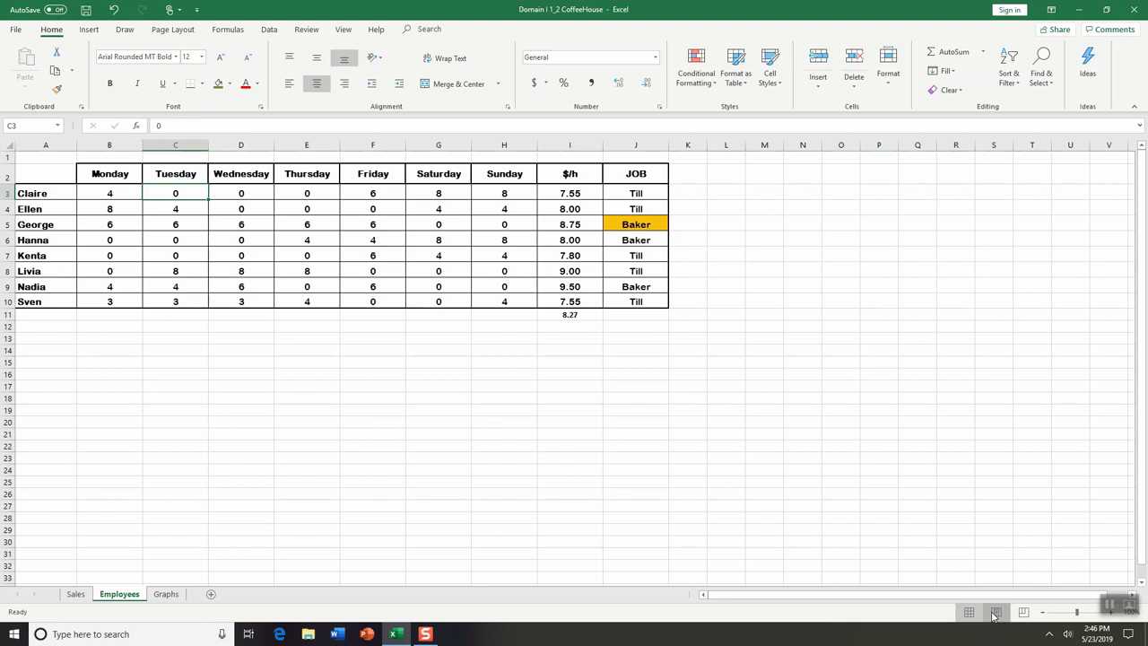
Preview the Employees sheet in Page Layout and Page Break views, then return to Normal view
{"action": "left_click", "coordinate": [995, 613]}
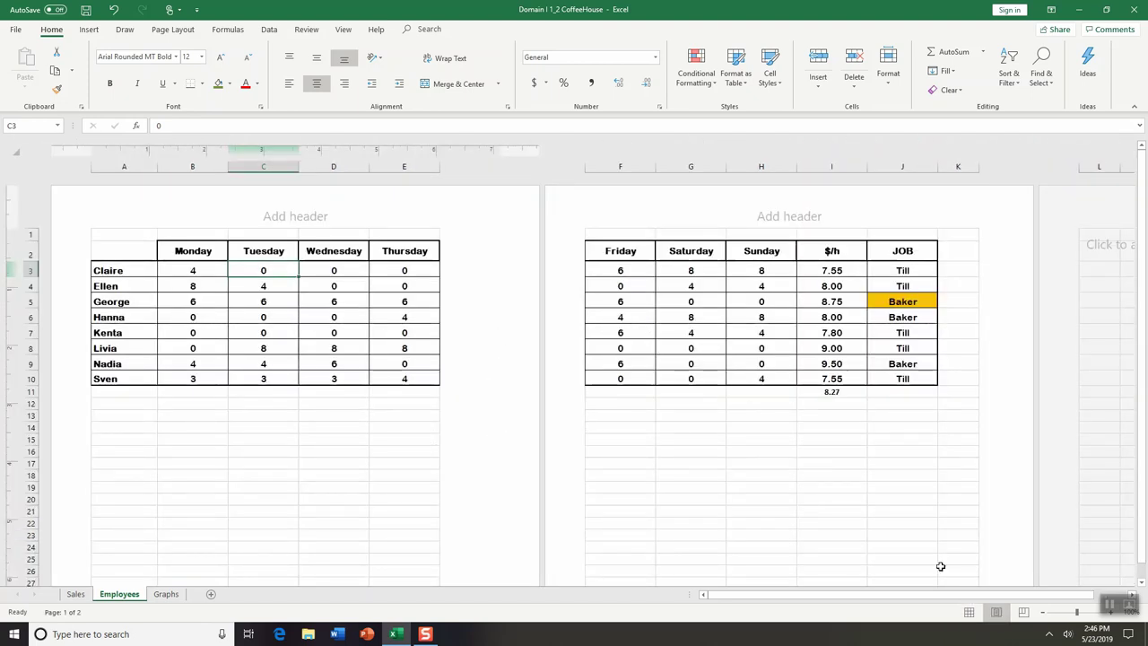
{"action": "left_click", "coordinate": [1023, 613]}
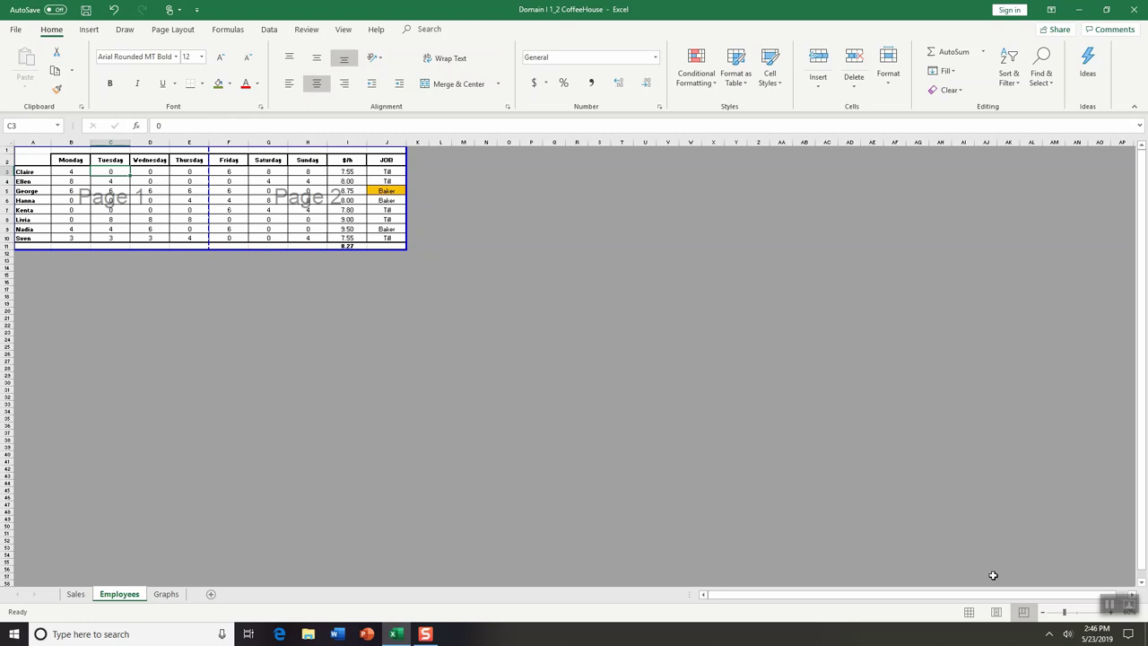
{"action": "left_click", "coordinate": [967, 612]}
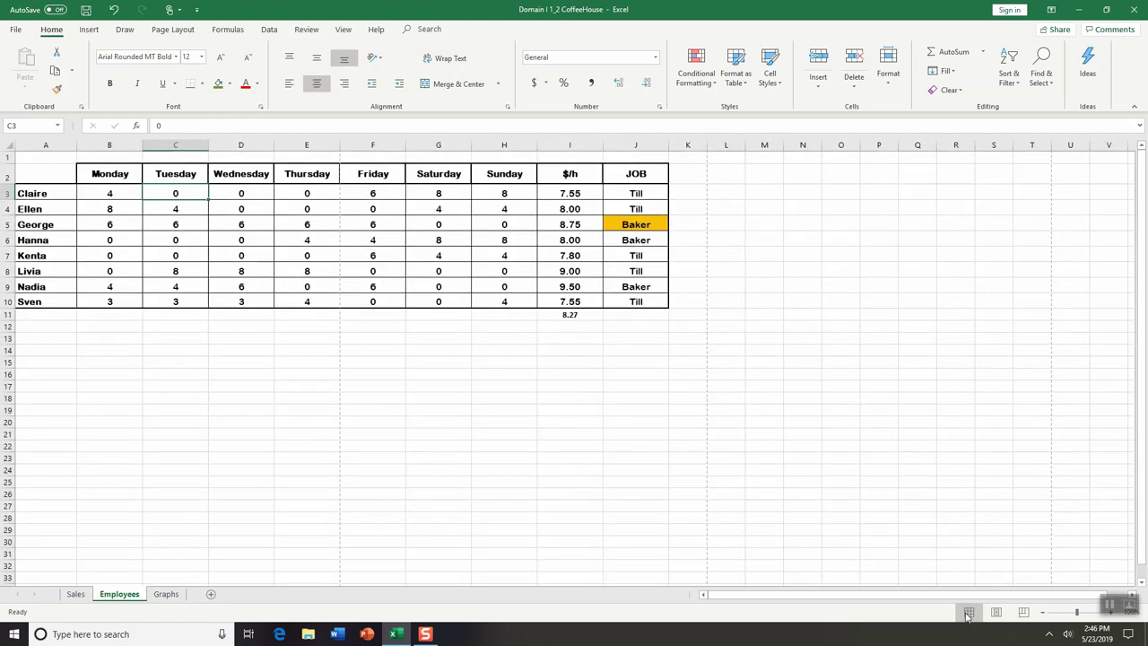
{"action": "left_click", "coordinate": [343, 29]}
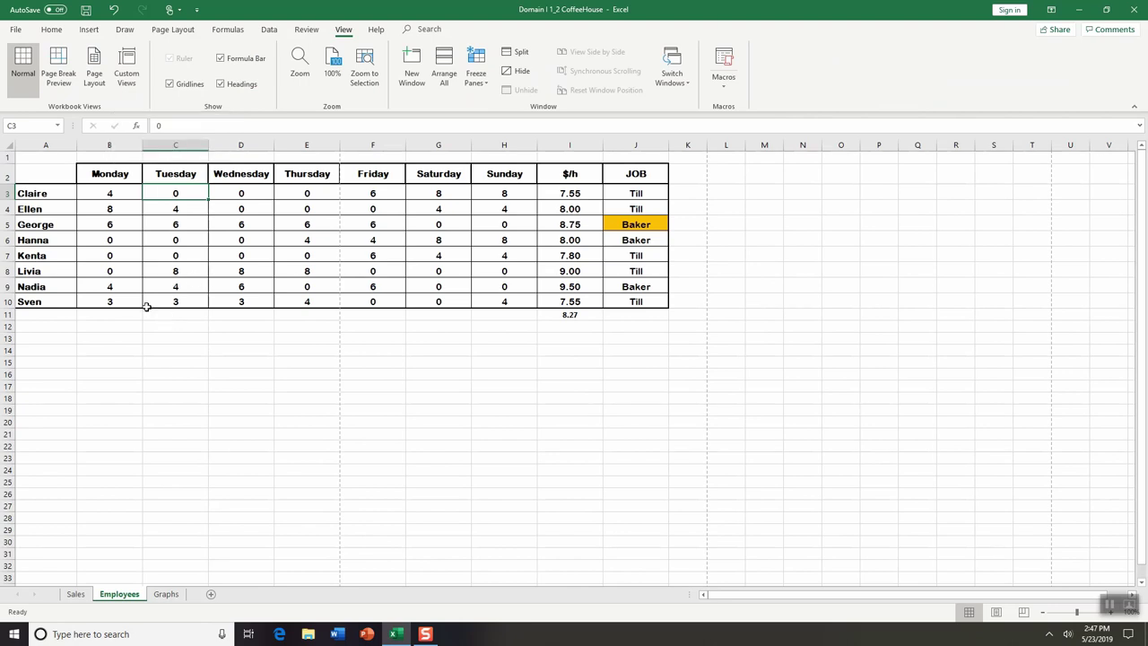
{"action": "left_click_drag", "start_coordinate": [110, 193], "coordinate": [366, 305]}
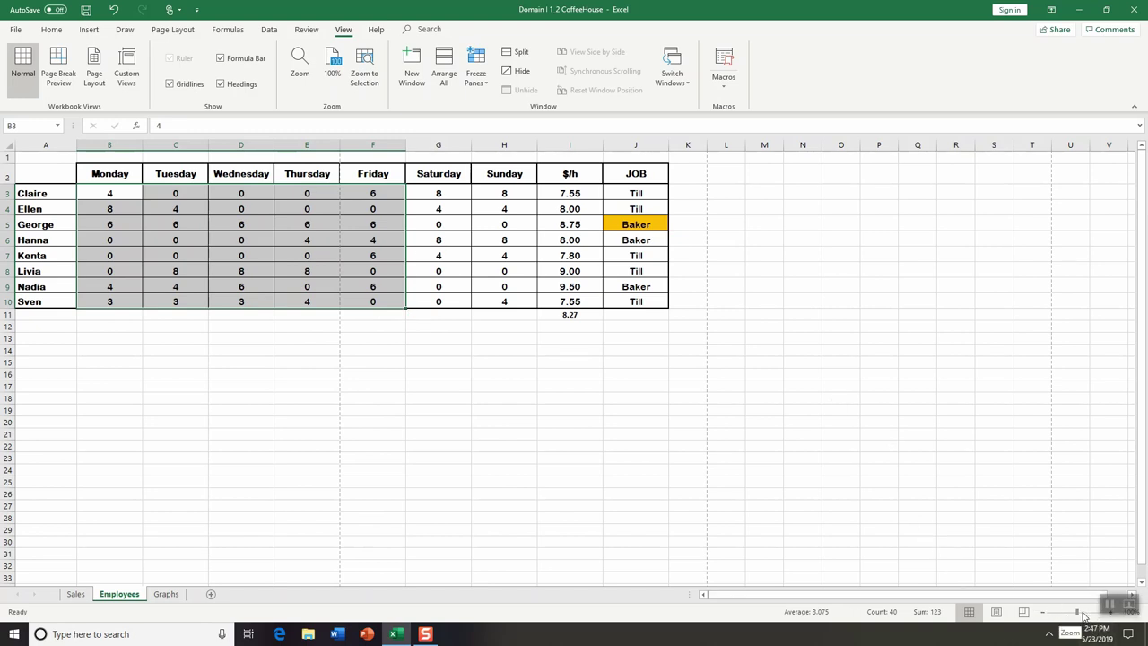
{"action": "left_click_drag", "start_coordinate": [1077, 615], "coordinate": [1079, 617]}
Switch between the Sales and Employees sheets, end on Sales, then show the desktop
{"action": "left_click", "coordinate": [79, 594]}
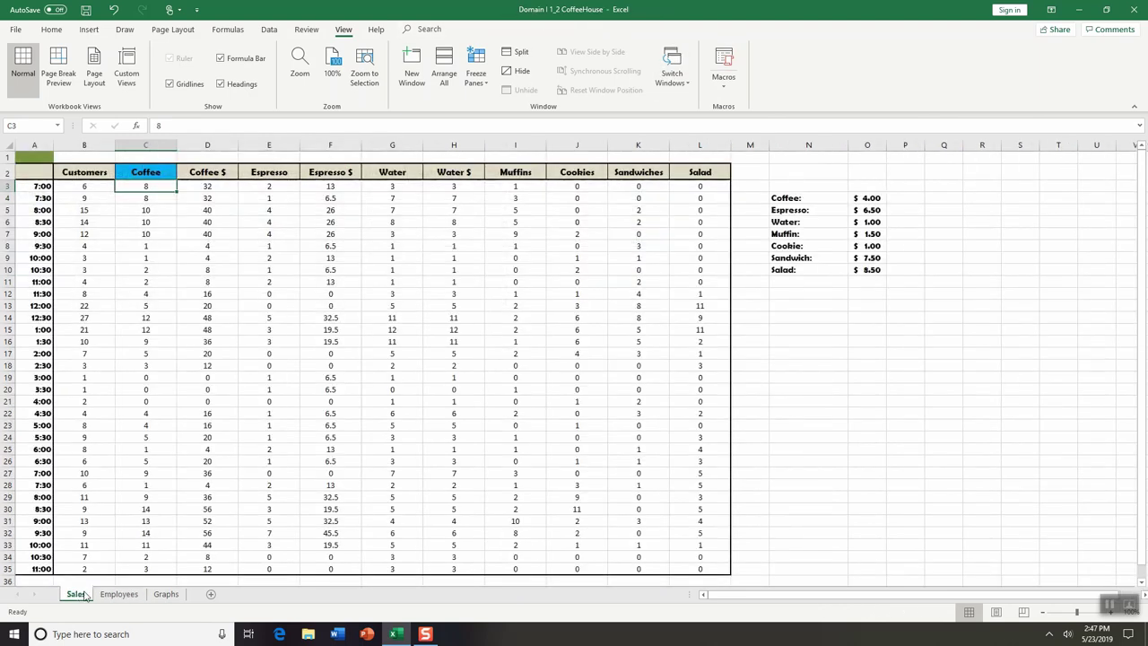
{"action": "left_click", "coordinate": [113, 595]}
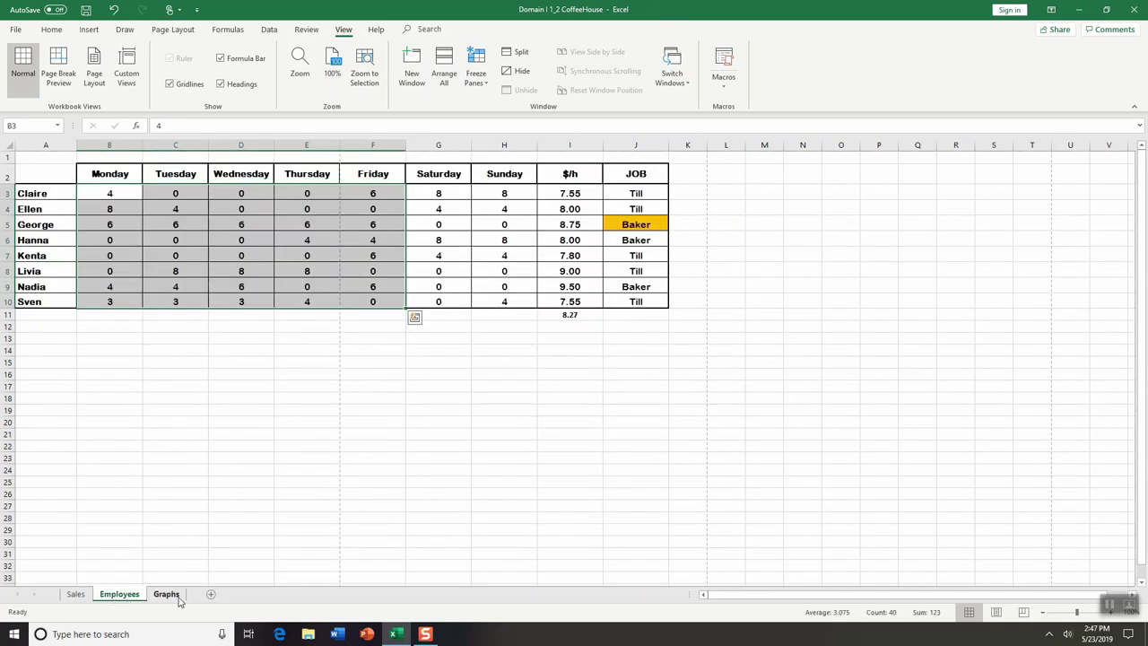
{"action": "left_click", "coordinate": [77, 593]}
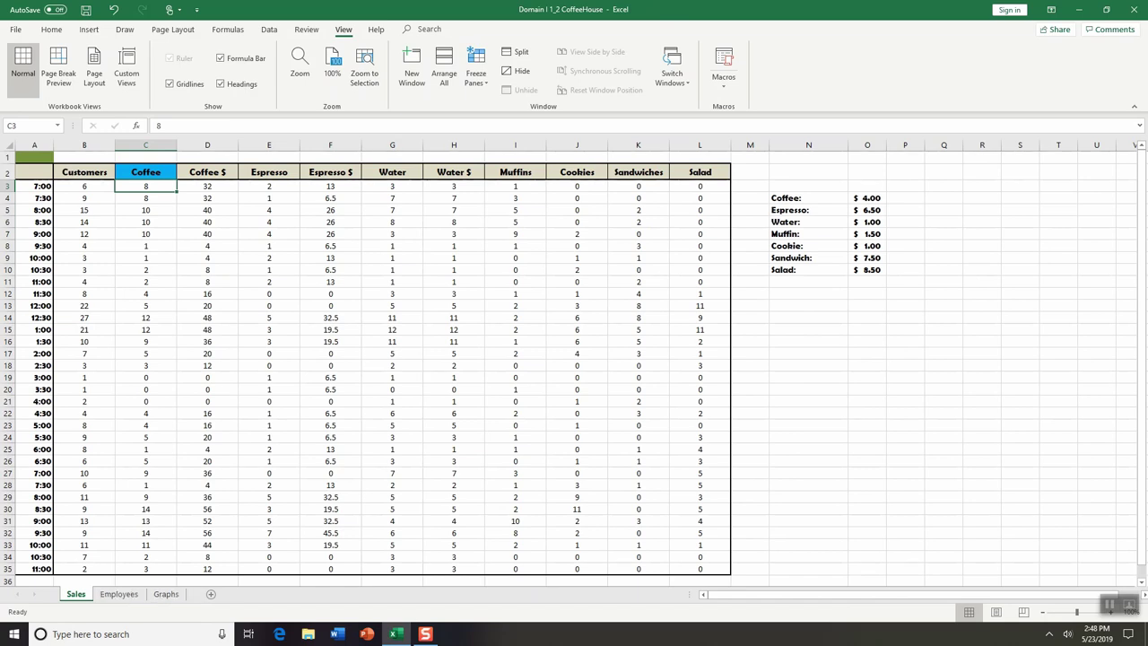
{"action": "key", "text": "super+d"}
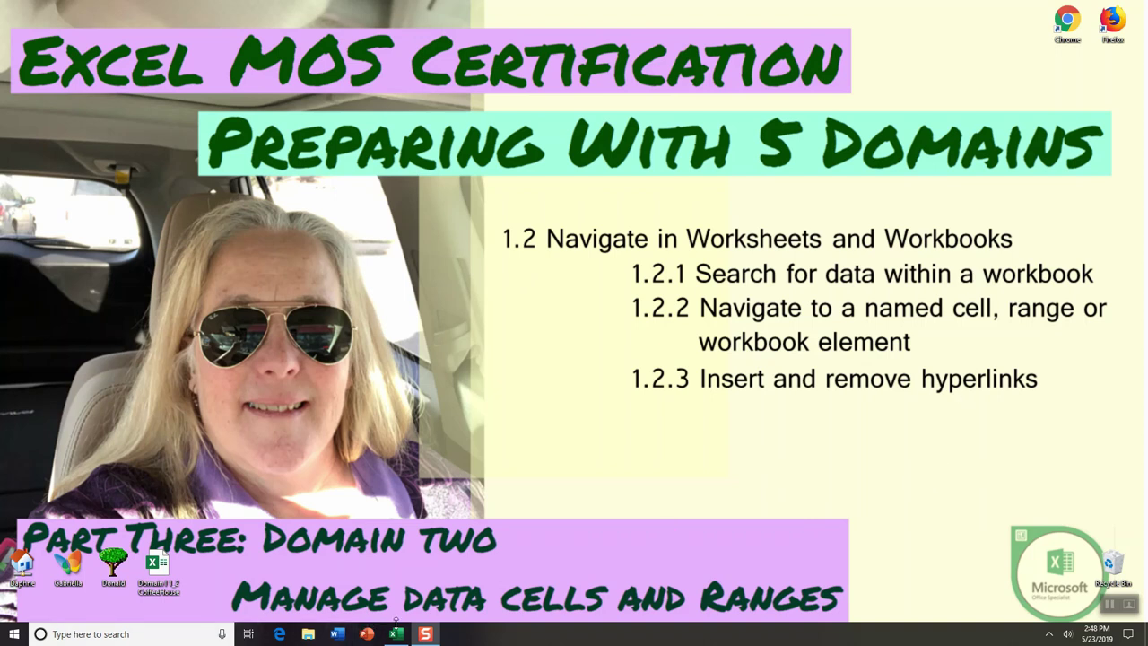
Bring the CoffeeHouse workbook back in front of the course slide
{"action": "left_click", "coordinate": [397, 636]}
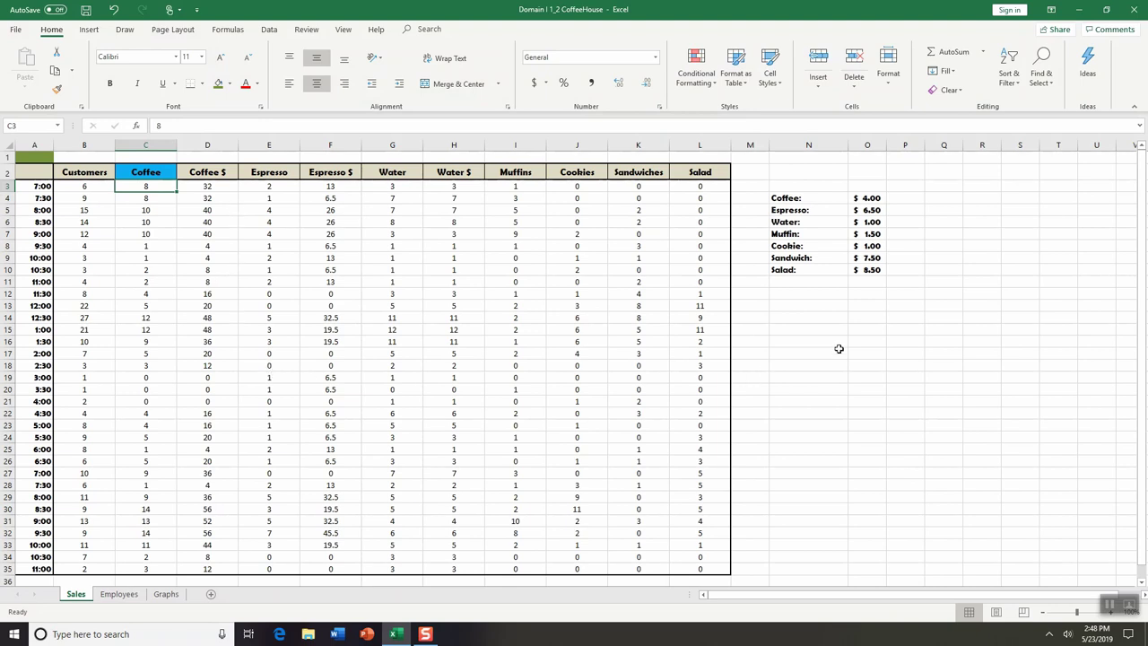
Enter the text Starbucks in cell N13 below the price list
{"action": "left_click", "coordinate": [791, 305]}
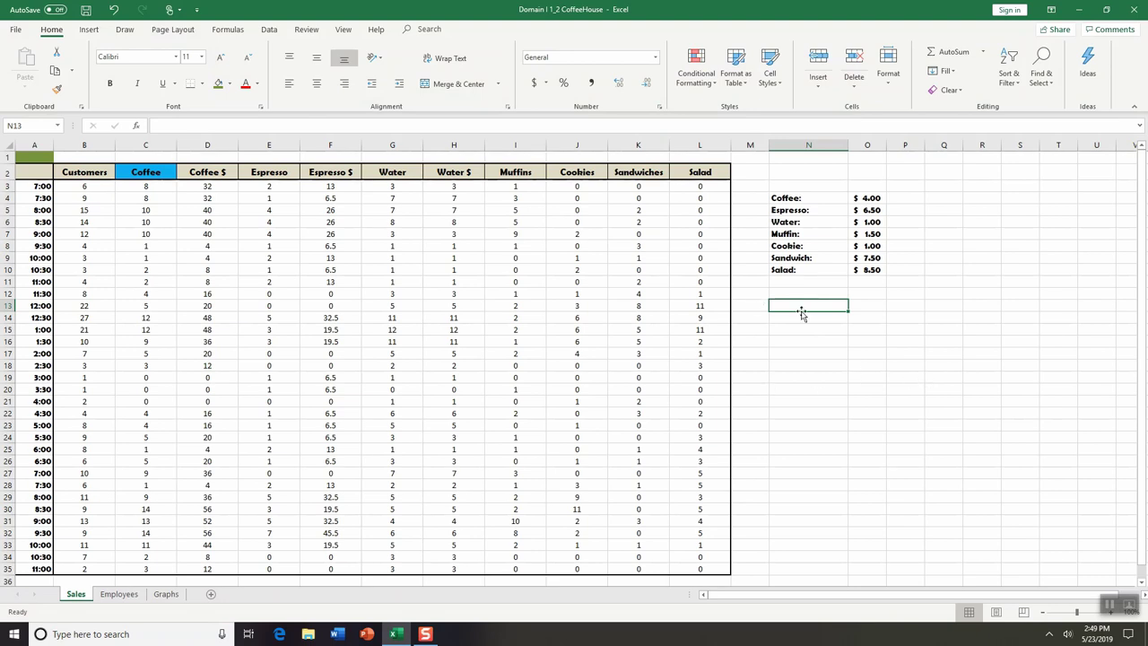
{"action": "type", "text": "Star"}
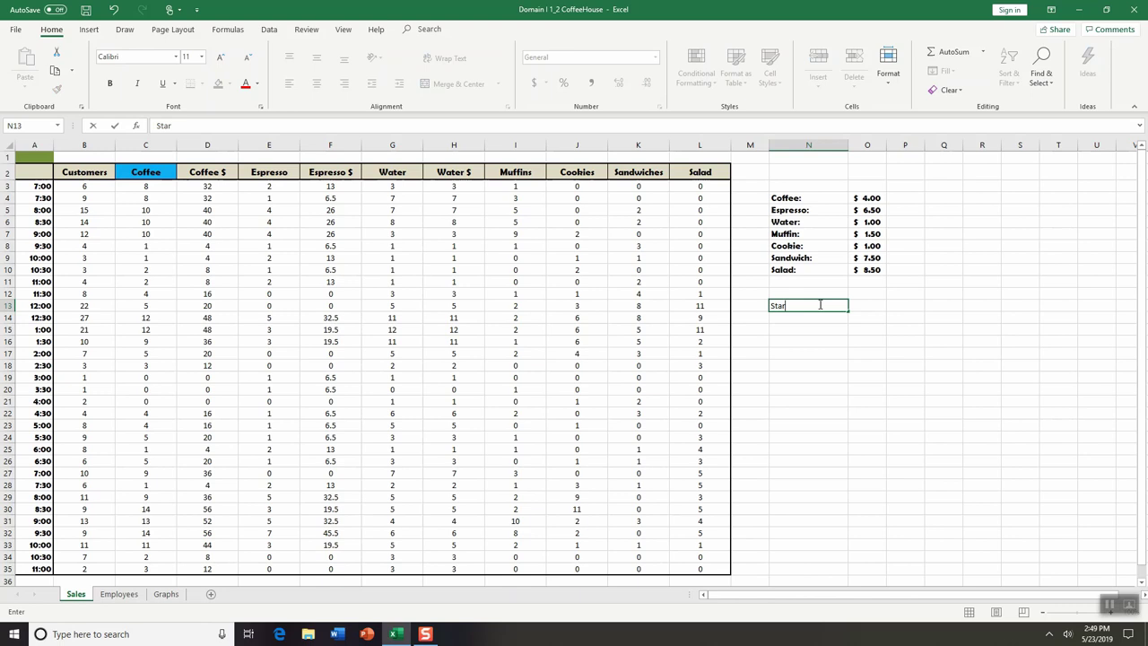
{"action": "type", "text": "bucks"}
{"action": "left_click_drag", "start_coordinate": [813, 303], "coordinate": [765, 306]}
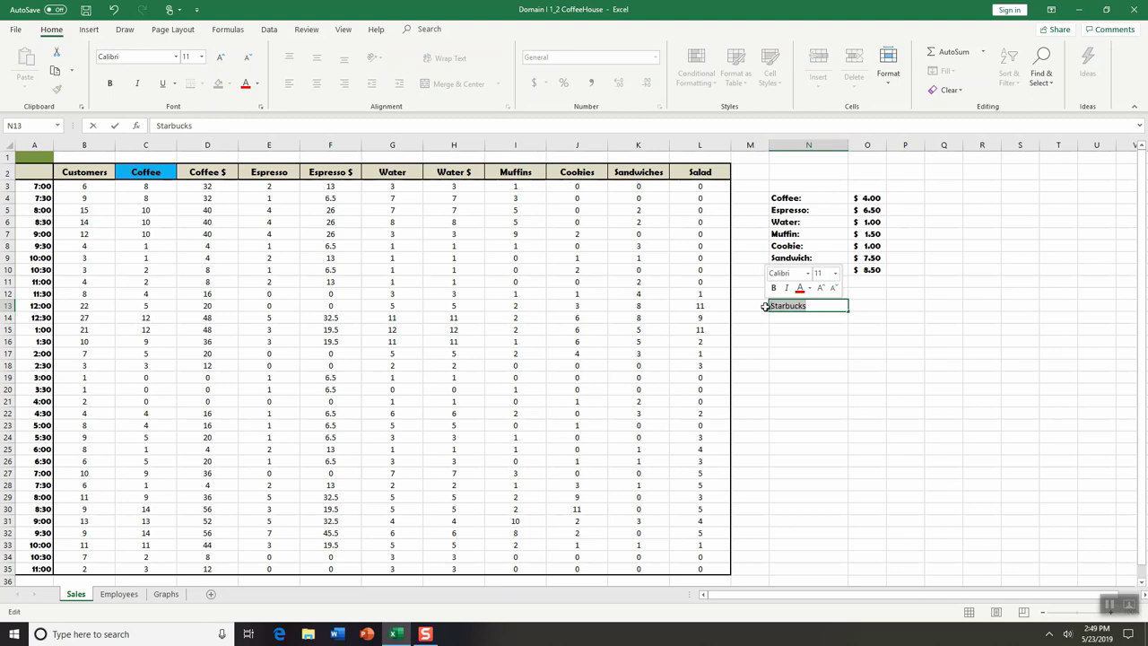
{"action": "left_click", "coordinate": [87, 31]}
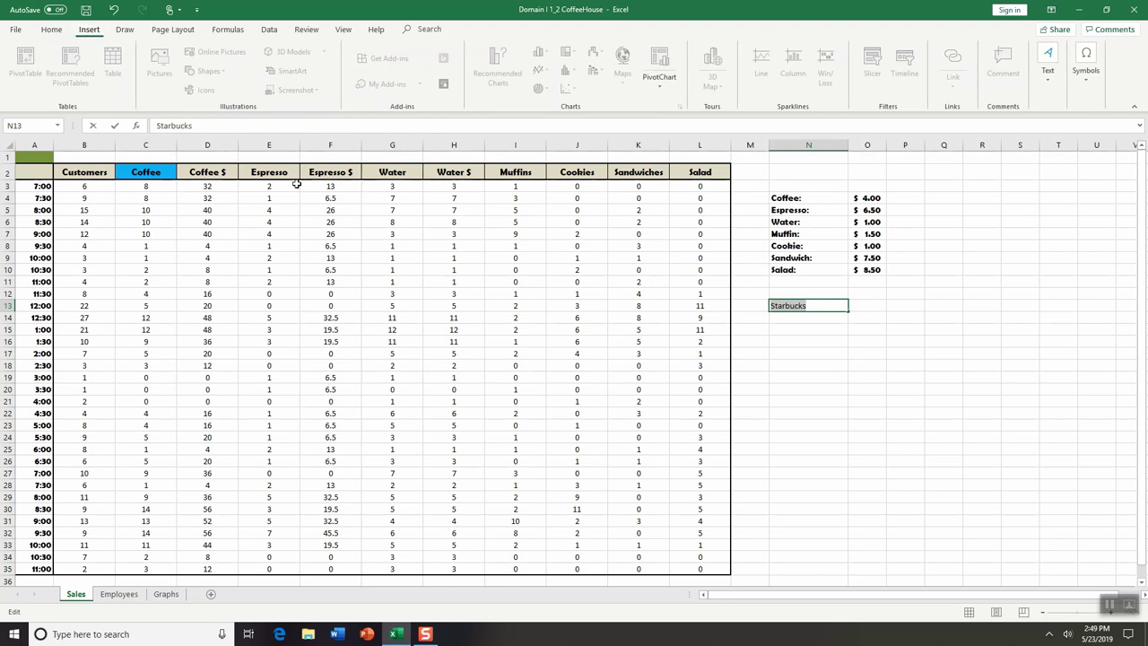
{"action": "left_click_drag", "start_coordinate": [850, 377], "coordinate": [798, 377]}
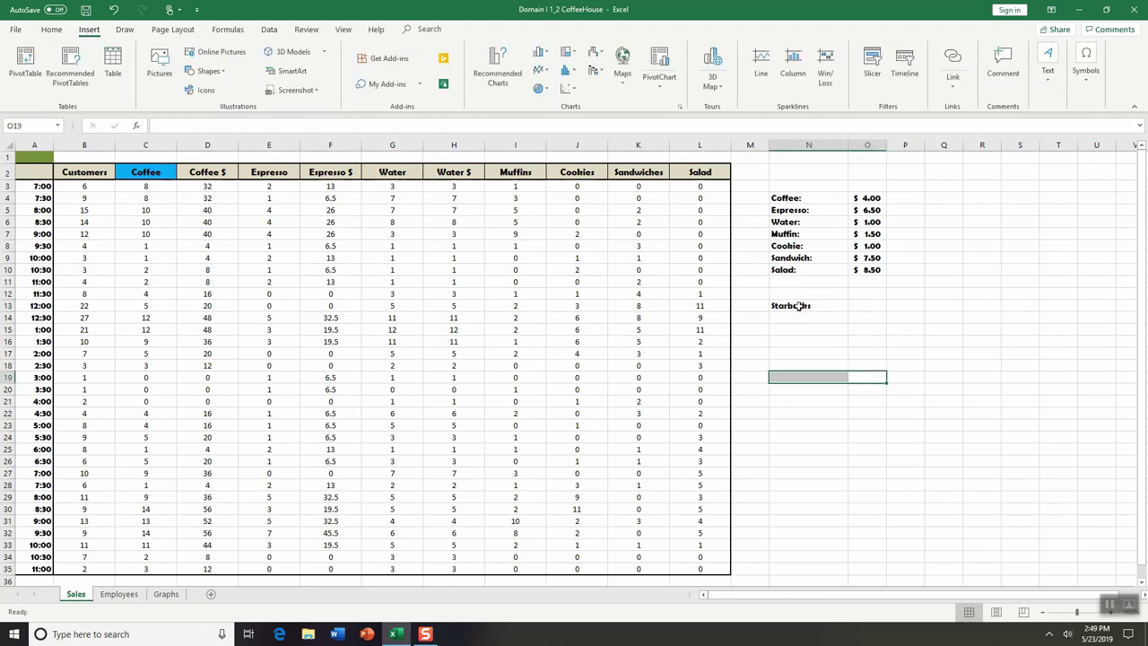
{"action": "left_click", "coordinate": [800, 307]}
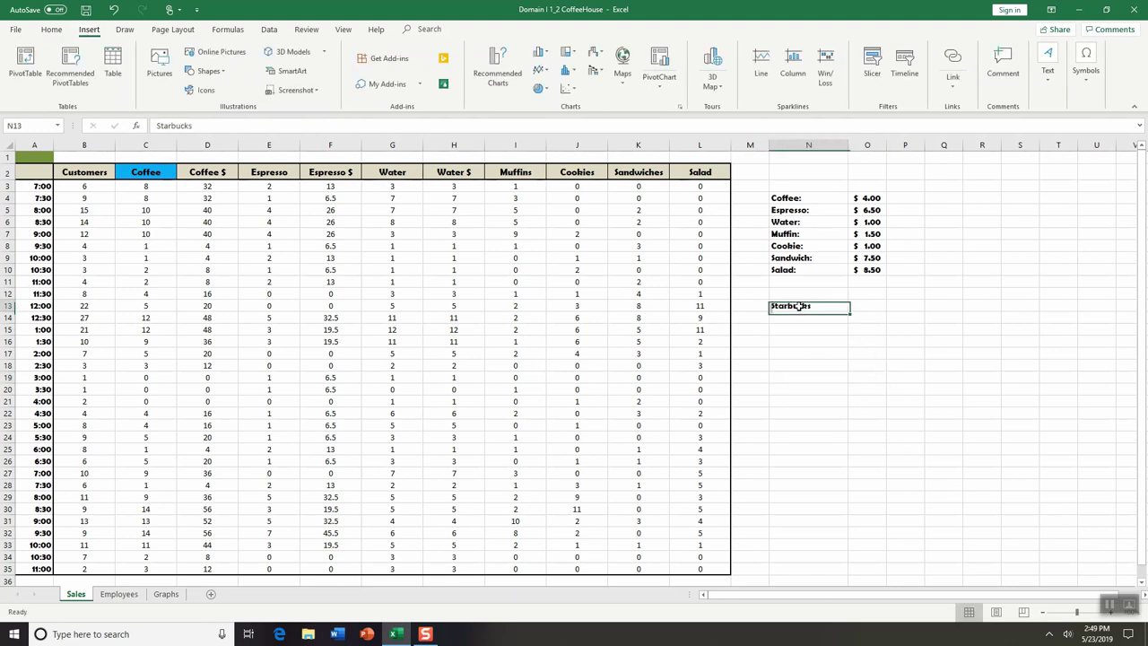
{"action": "left_click", "coordinate": [952, 68]}
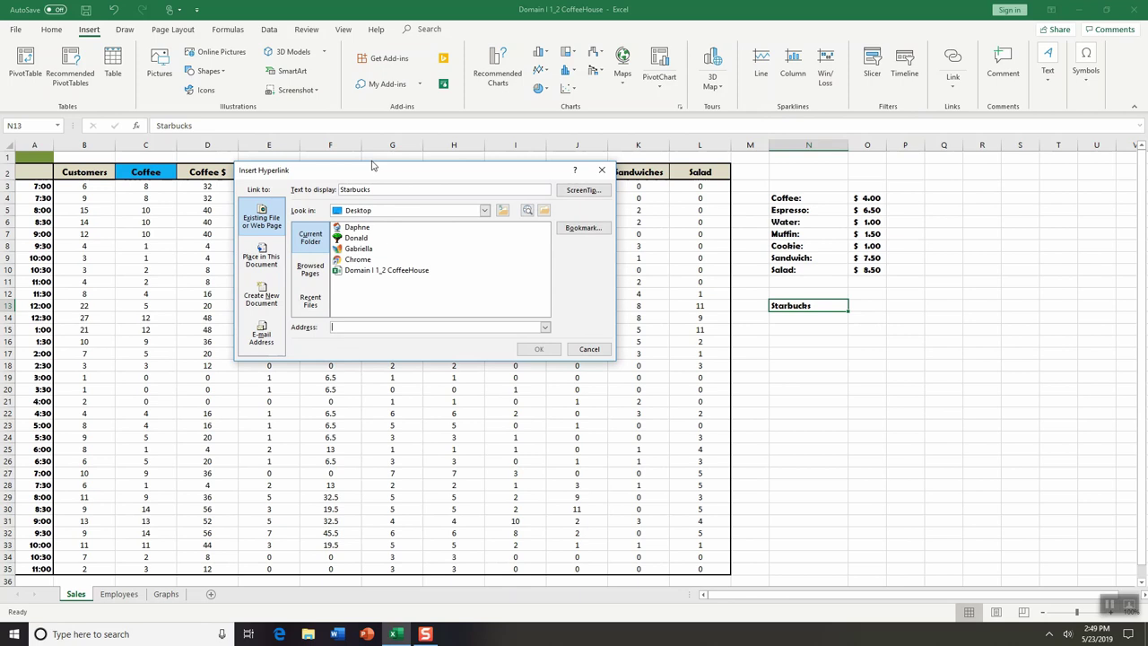
{"action": "left_click_drag", "start_coordinate": [373, 165], "coordinate": [377, 229]}
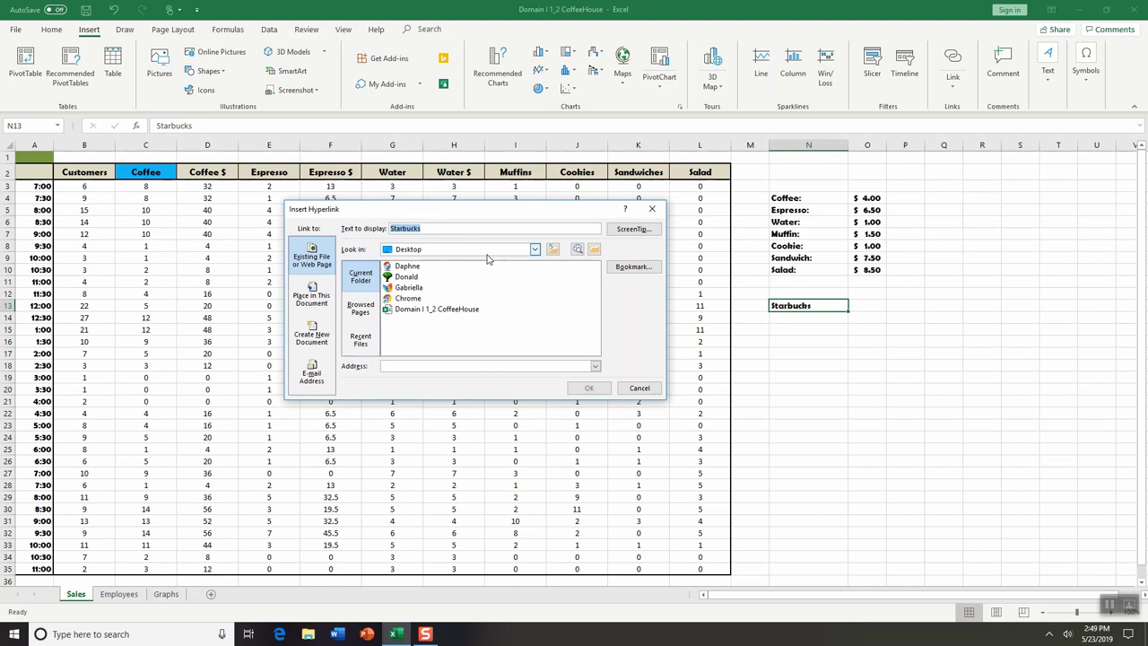
{"action": "left_click", "coordinate": [312, 258]}
{"action": "left_click", "coordinate": [399, 365]}
{"action": "type", "text": "www.starbucks.com"}
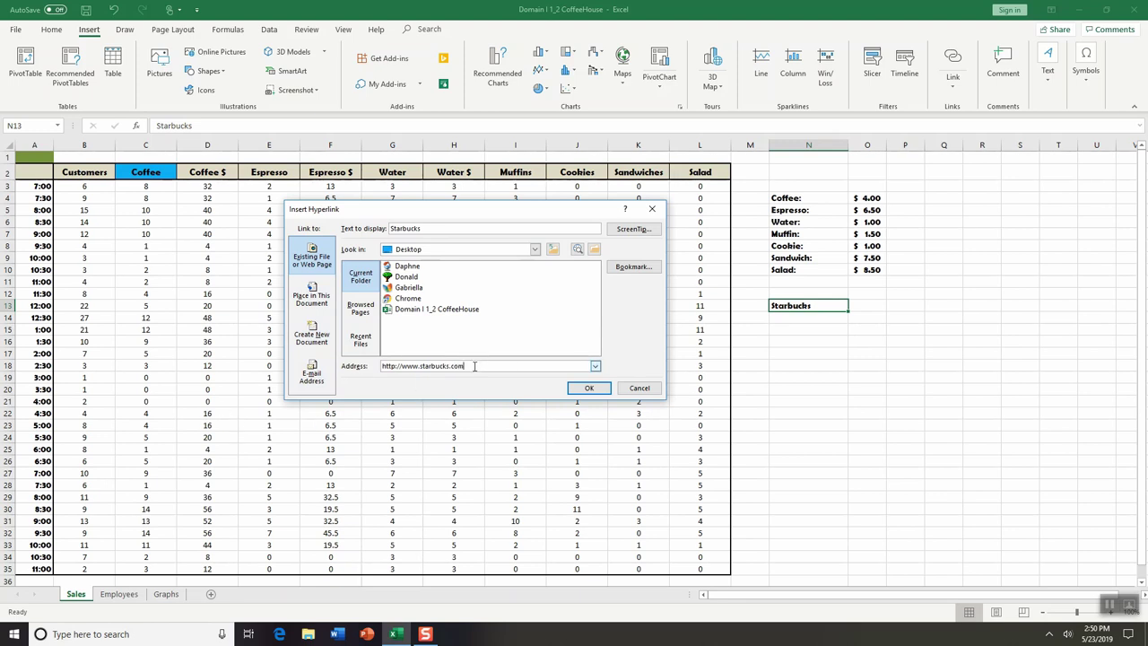
{"action": "left_click_drag", "start_coordinate": [475, 366], "coordinate": [355, 375]}
{"action": "key", "text": "ctrl+c"}
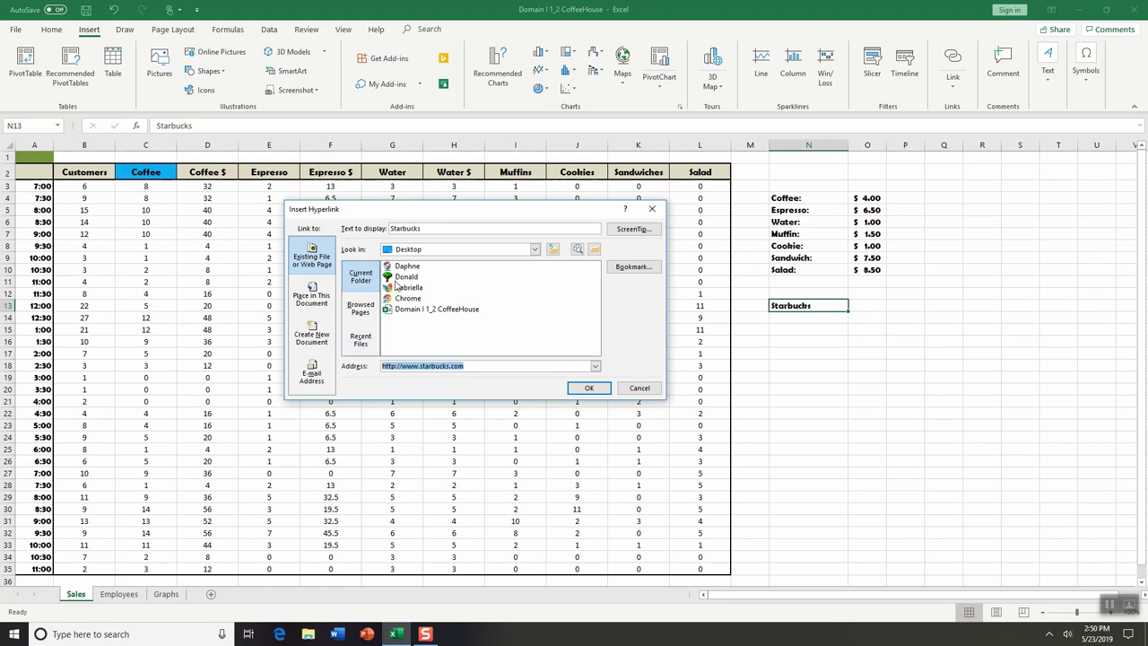
{"action": "left_click_drag", "start_coordinate": [428, 228], "coordinate": [348, 232]}
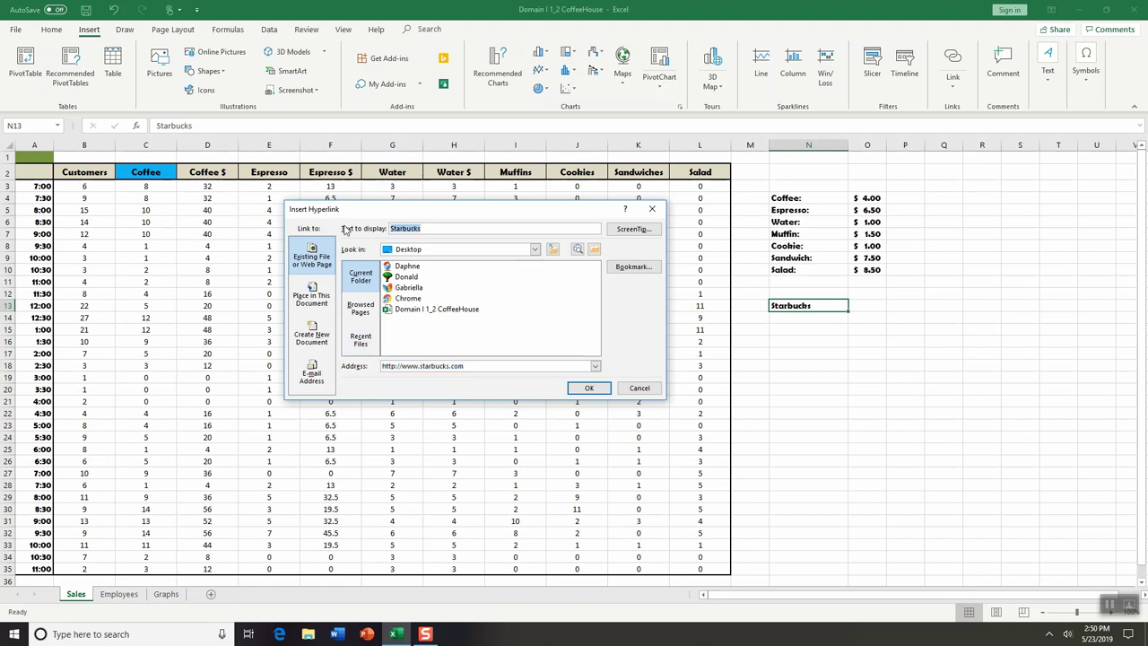
{"action": "key", "text": "ctrl+v"}
{"action": "left_click", "coordinate": [590, 390]}
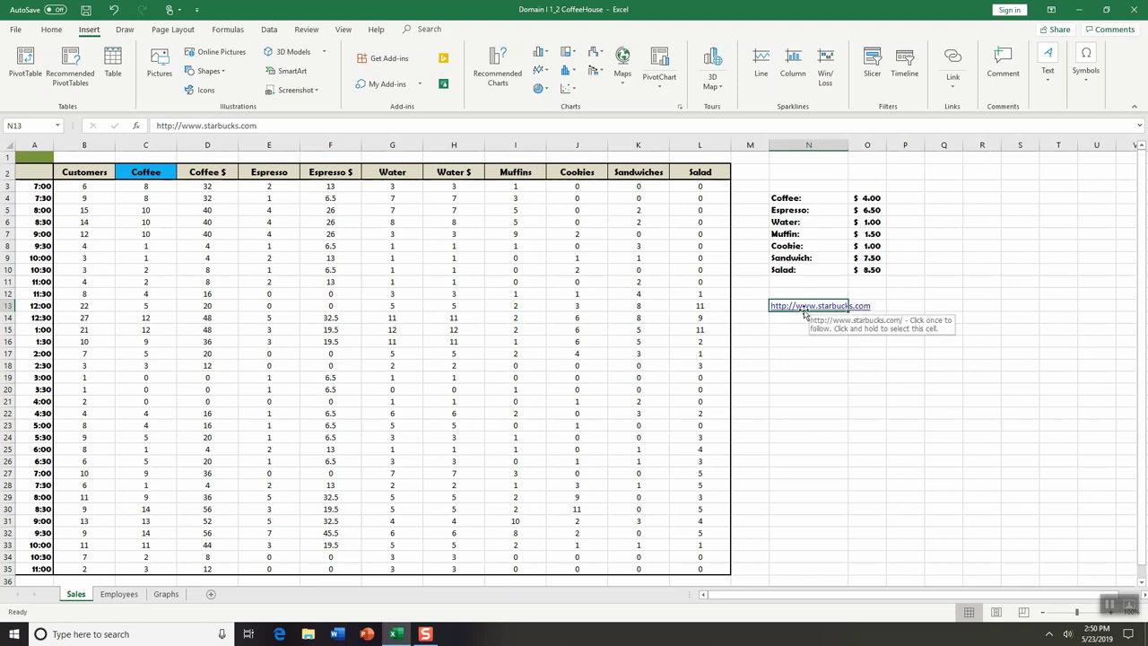
Save the workbook and follow N13's Starbucks link into the browser
{"action": "left_click", "coordinate": [86, 10]}
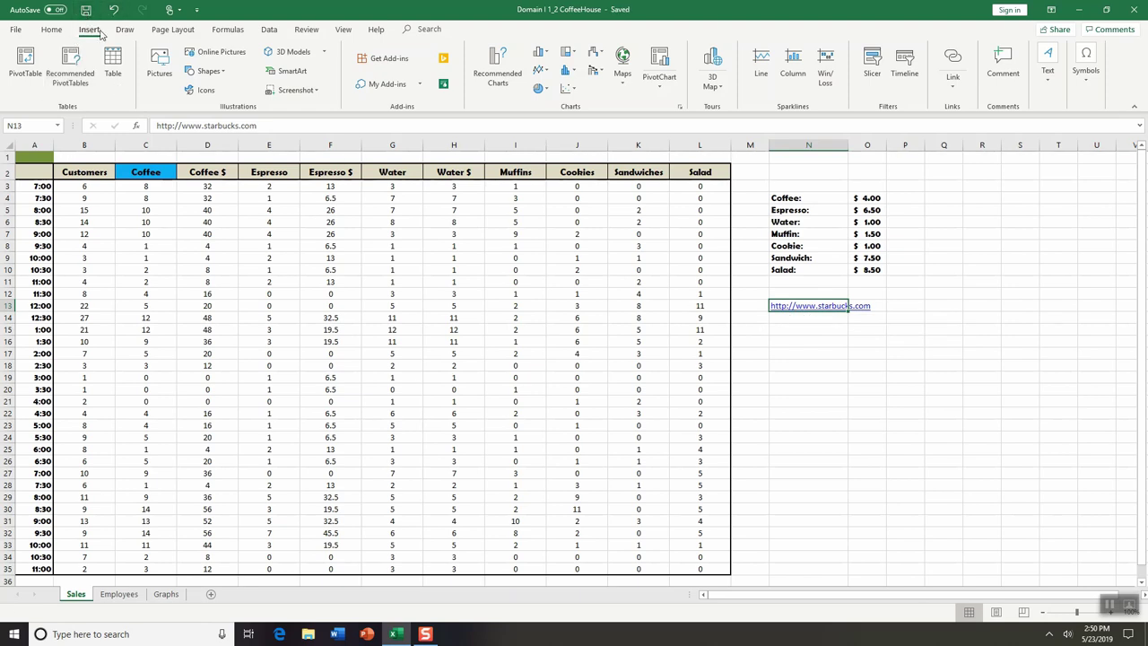
{"action": "left_click", "coordinate": [803, 375]}
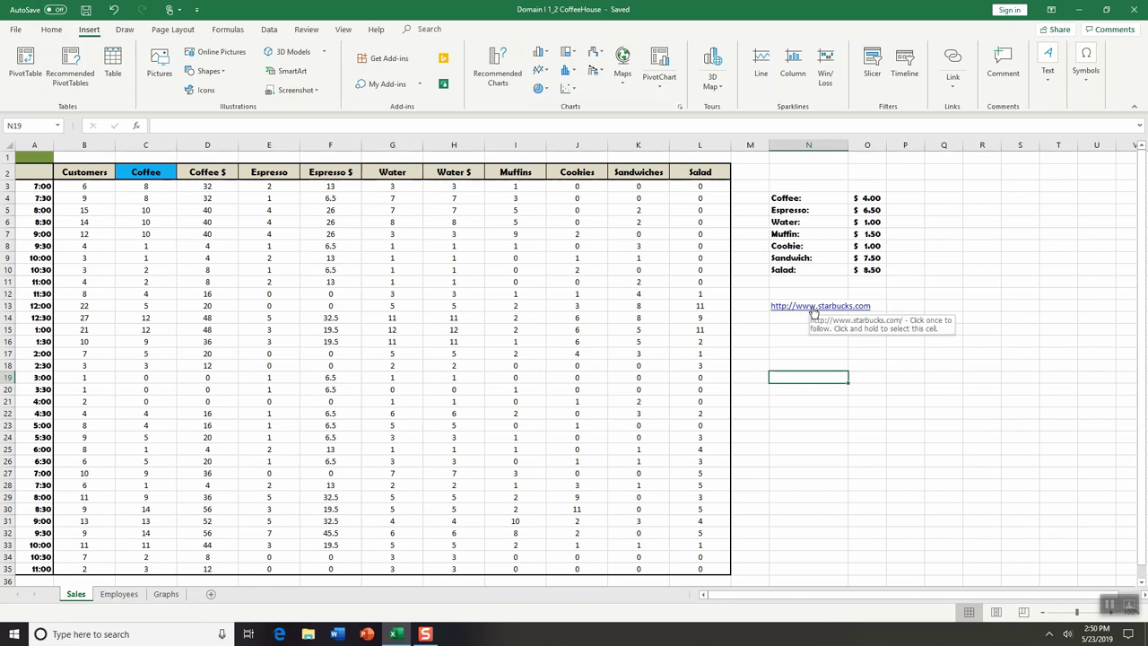
{"action": "left_click", "coordinate": [812, 311]}
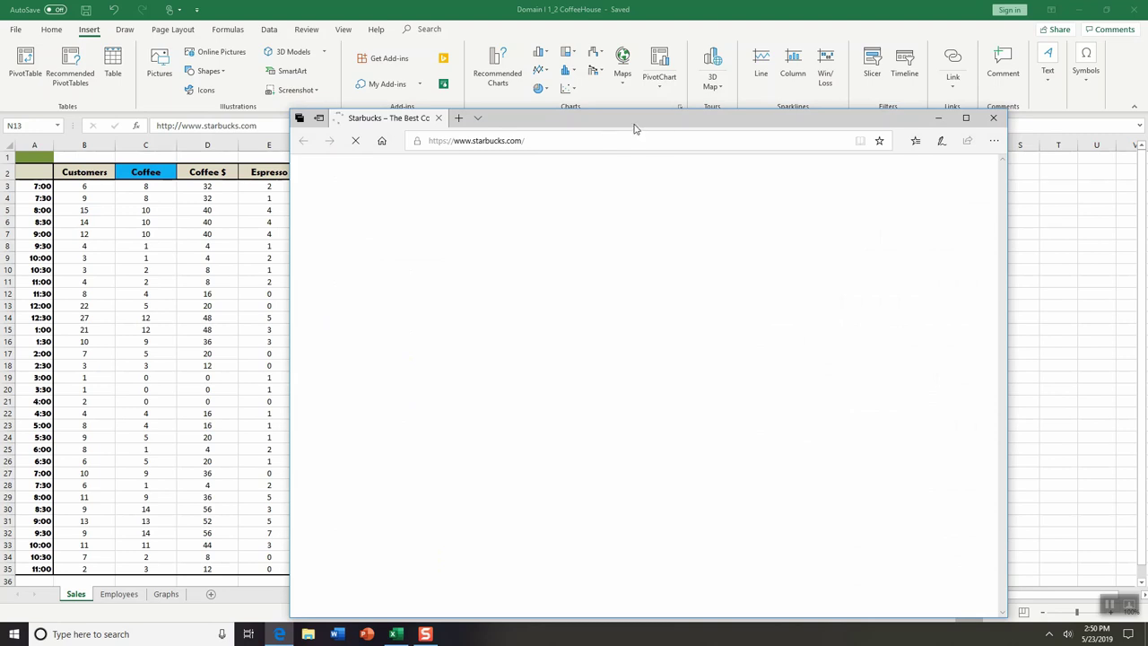
Reposition the Edge window showing the Starbucks page, then close it
{"action": "left_click_drag", "start_coordinate": [633, 126], "coordinate": [565, 75]}
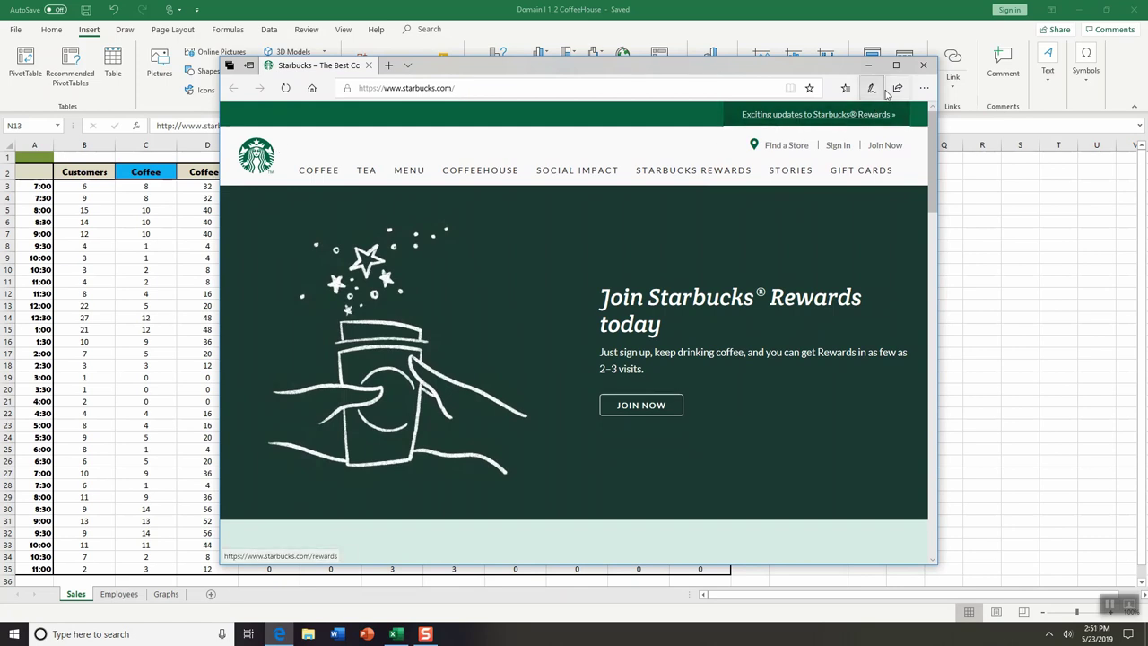
{"action": "left_click", "coordinate": [922, 64]}
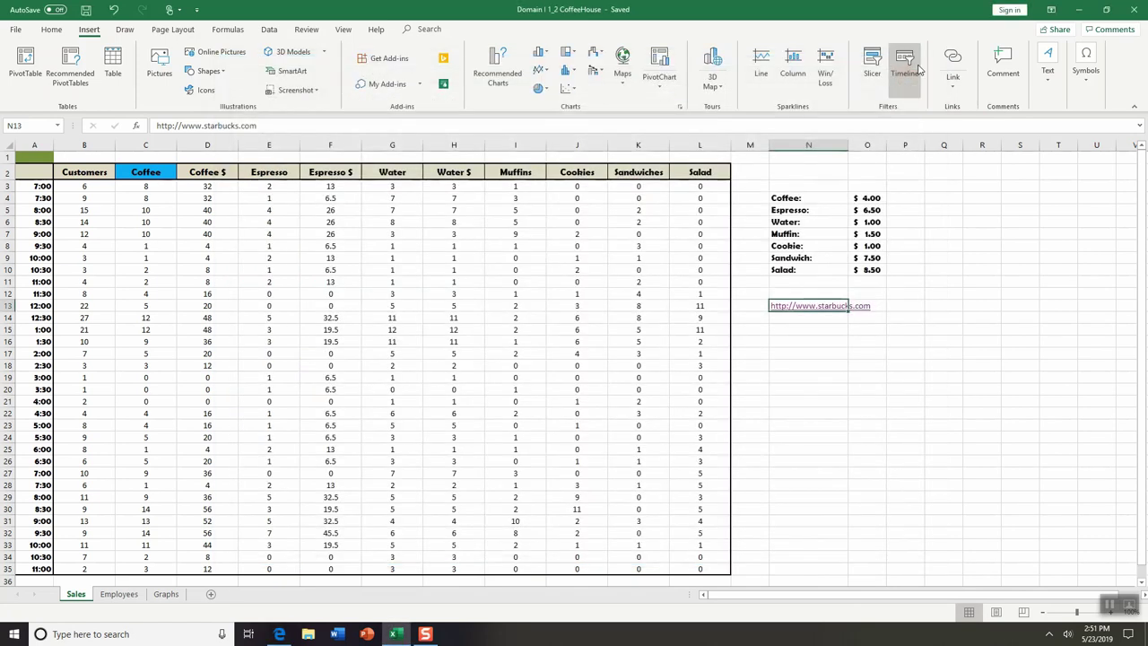
Remove N13's hyperlink, verify the plain address text, and minimize the Excel window
{"action": "right_click", "coordinate": [796, 311]}
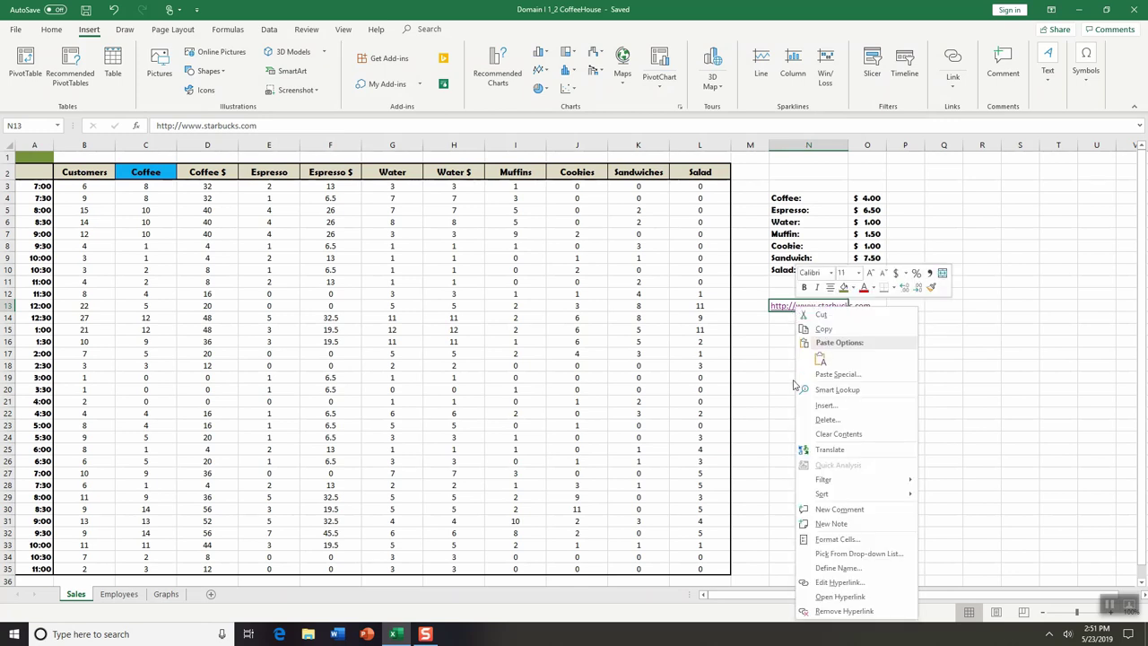
{"action": "left_click", "coordinate": [848, 614]}
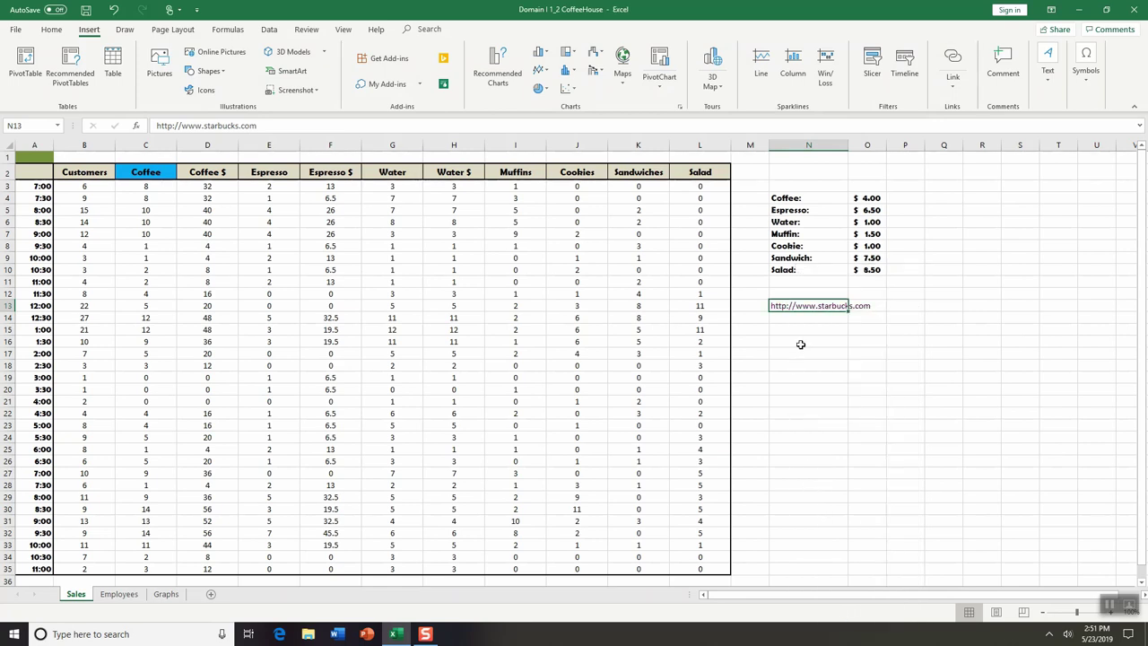
{"action": "left_click", "coordinate": [799, 344]}
{"action": "left_click", "coordinate": [811, 306]}
{"action": "left_click", "coordinate": [864, 308]}
{"action": "left_click", "coordinate": [802, 305]}
{"action": "left_click", "coordinate": [794, 333]}
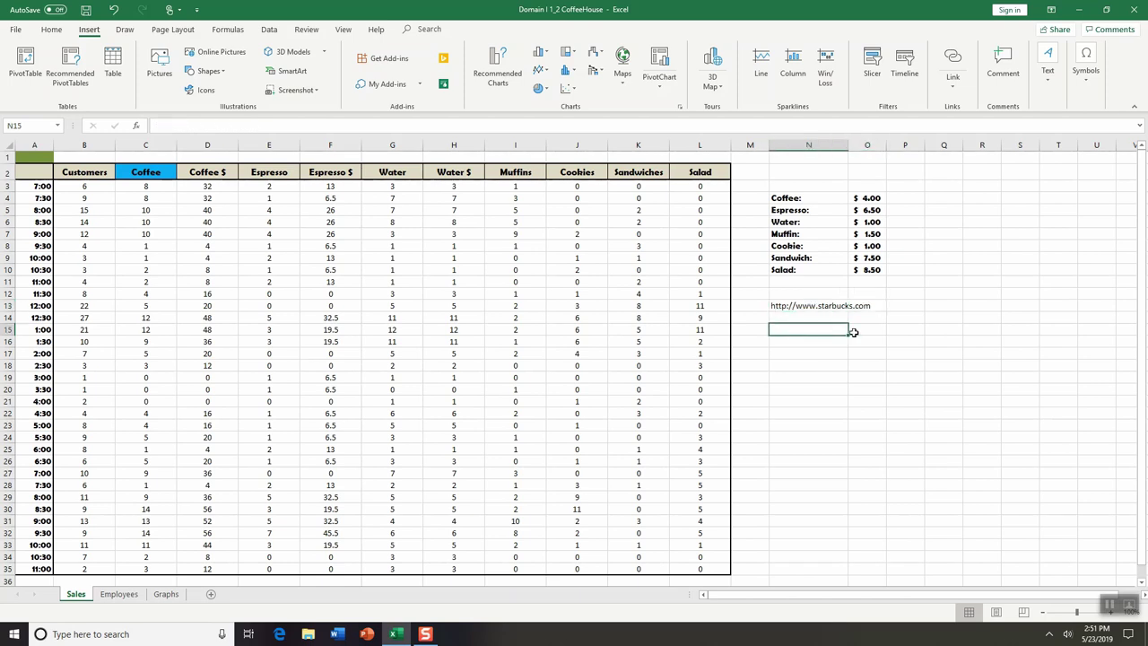
{"action": "left_click", "coordinate": [897, 332]}
{"action": "left_click", "coordinate": [801, 305]}
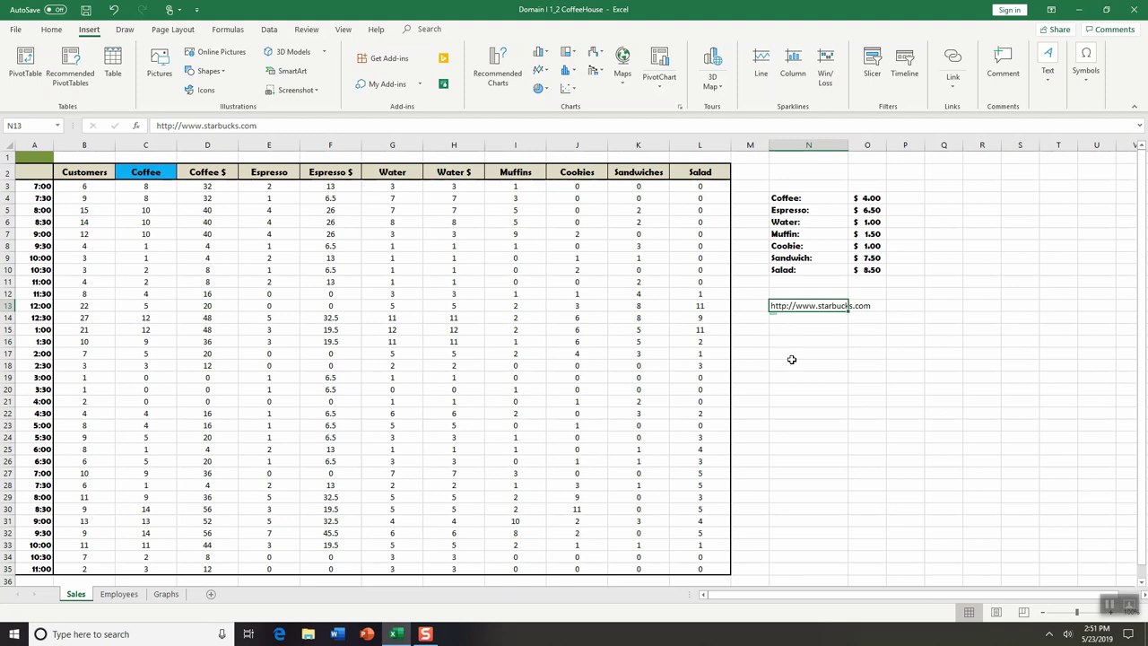
{"action": "left_click", "coordinate": [1081, 8]}
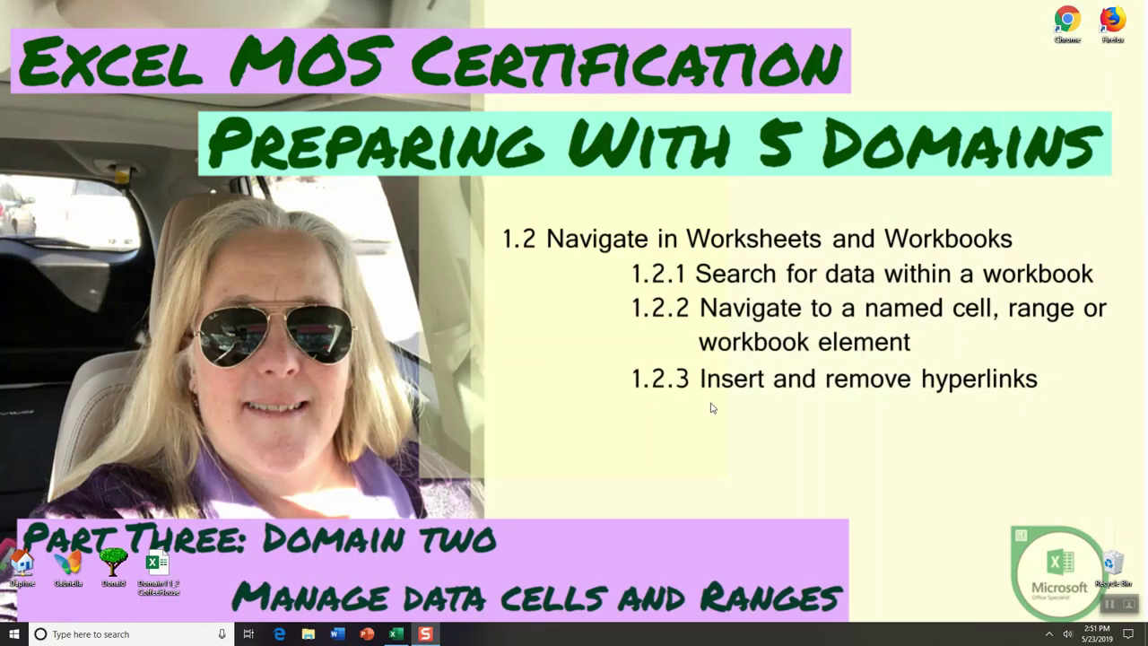